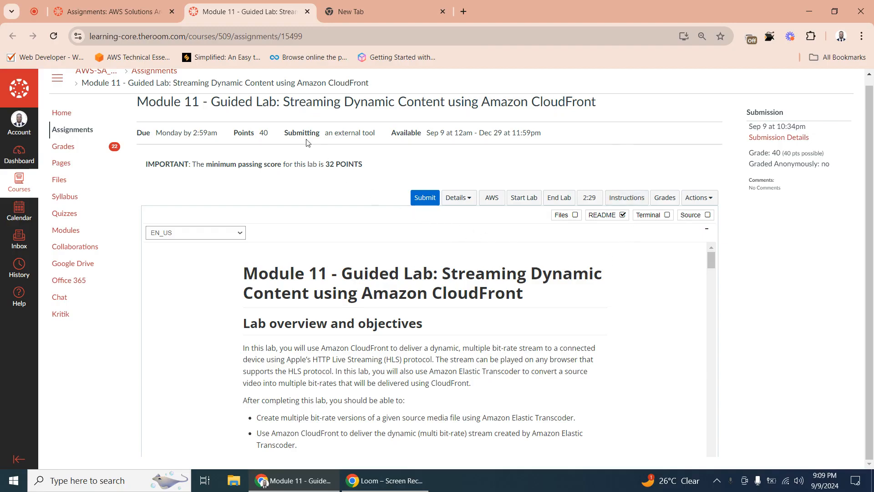
# - Close the extra browser tabs, start the Module 11 lab session, and dismiss its status report
pyautogui.click(172, 12)
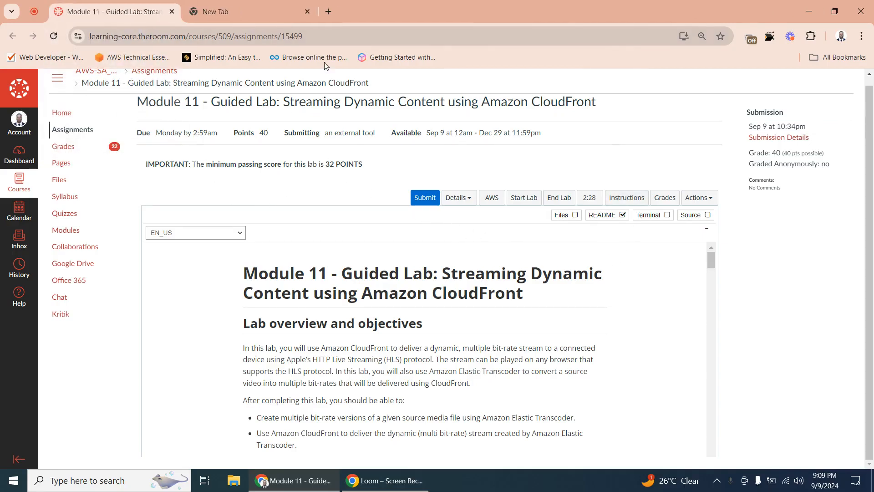
pyautogui.click(308, 11)
pyautogui.click(526, 200)
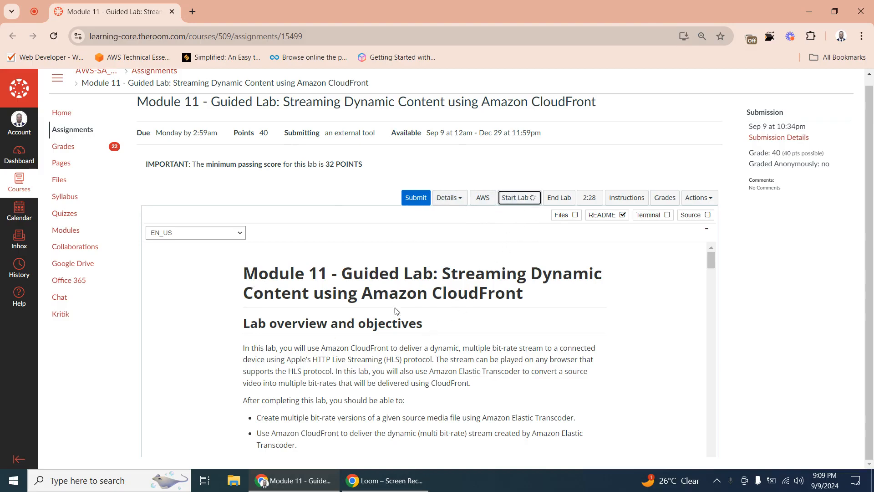
pyautogui.click(522, 197)
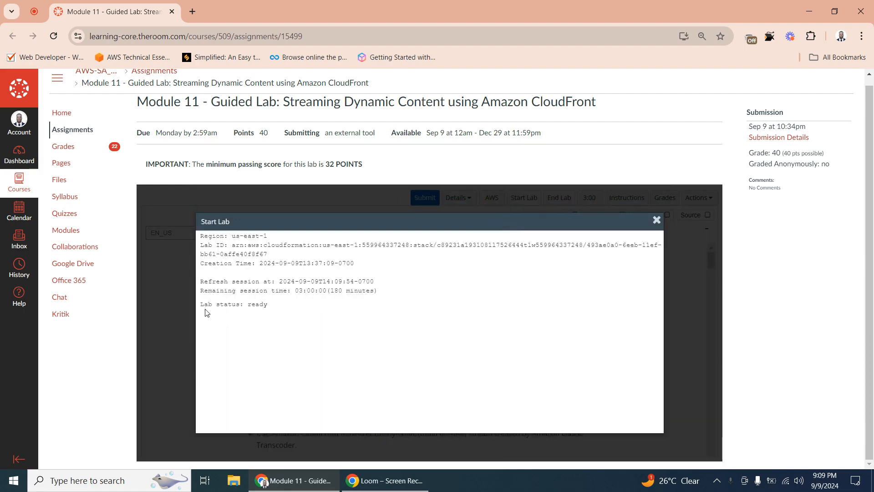
pyautogui.moveTo(269, 307); pyautogui.dragTo(211, 312)
pyautogui.click(204, 314)
pyautogui.click(656, 220)
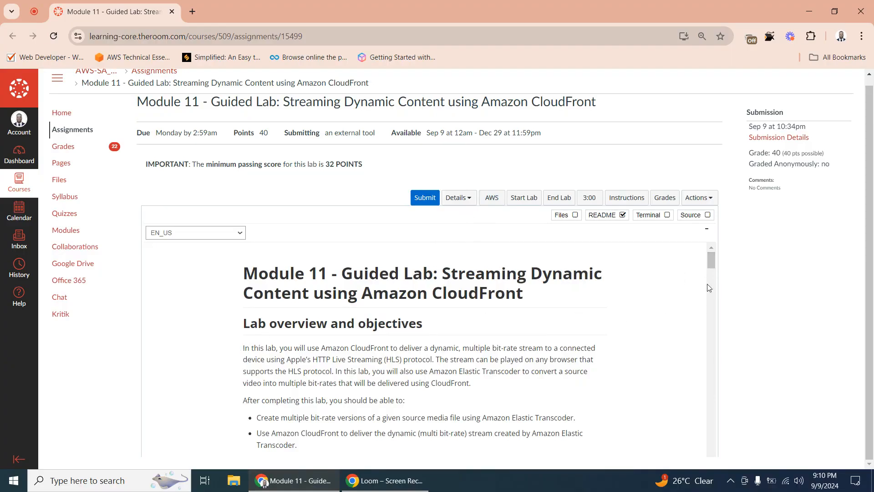
# - Read the lab instructions up to Task 1 and open the AWS console from the lab, logging out of the old AWS session first
pyautogui.moveTo(712, 258); pyautogui.dragTo(709, 277)
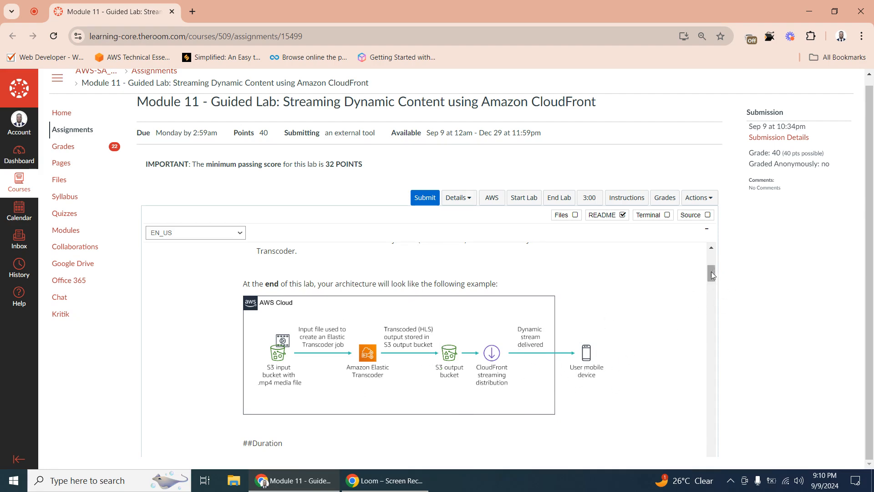
pyautogui.moveTo(712, 275); pyautogui.dragTo(709, 315)
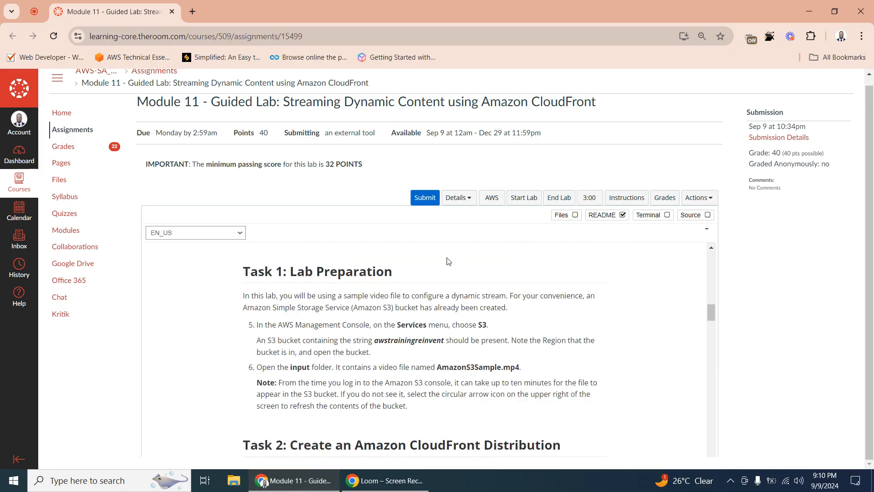
pyautogui.click(491, 200)
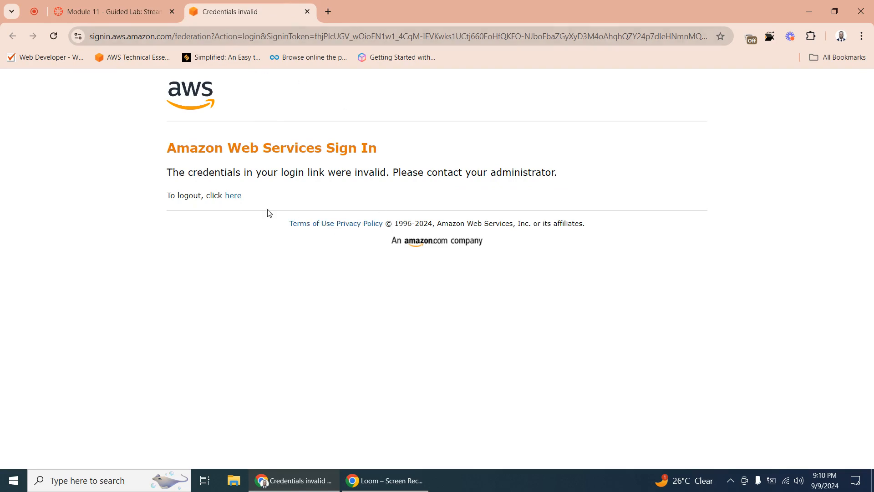
pyautogui.click(233, 197)
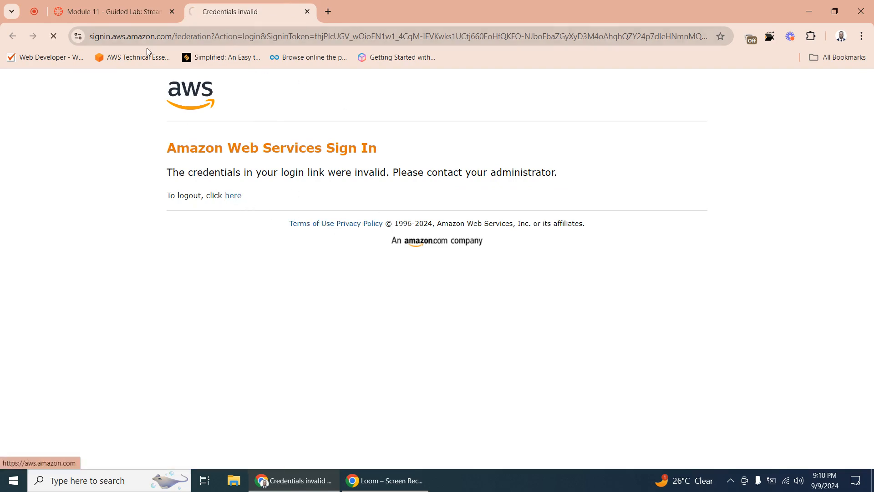
pyautogui.click(125, 12)
pyautogui.click(492, 197)
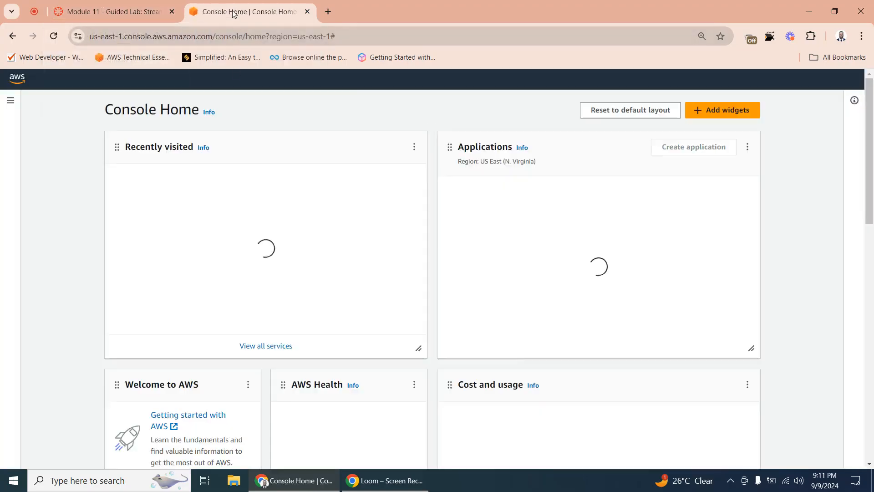
# - Duplicate the AWS console tab twice and return to the original console tab
pyautogui.rightClick(234, 14)
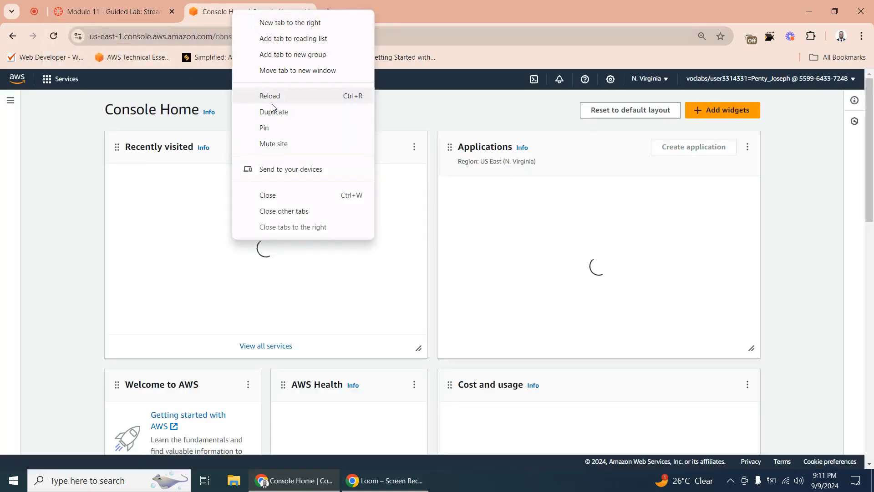
pyautogui.click(274, 112)
pyautogui.click(243, 13)
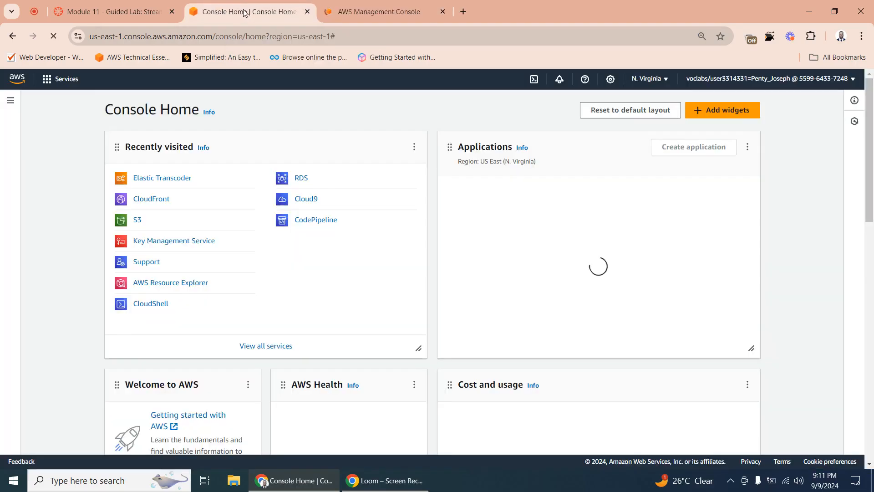
pyautogui.rightClick(245, 10)
pyautogui.click(282, 109)
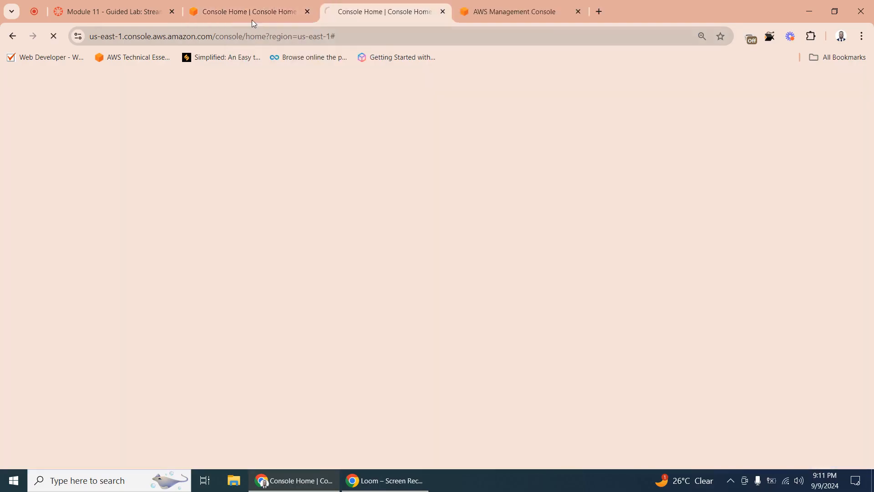
pyautogui.click(255, 14)
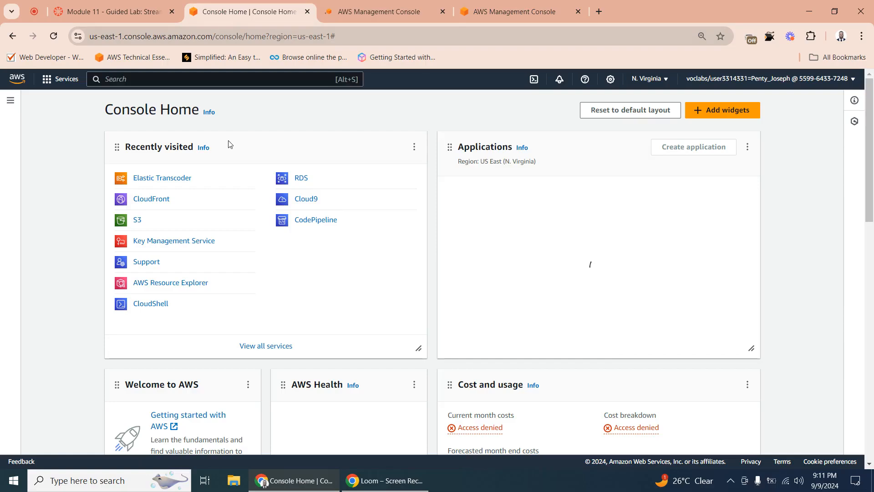
# - Check Task 1: Lab Preparation in the instructions, then find and open the S3 service in the first console tab
pyautogui.click(116, 12)
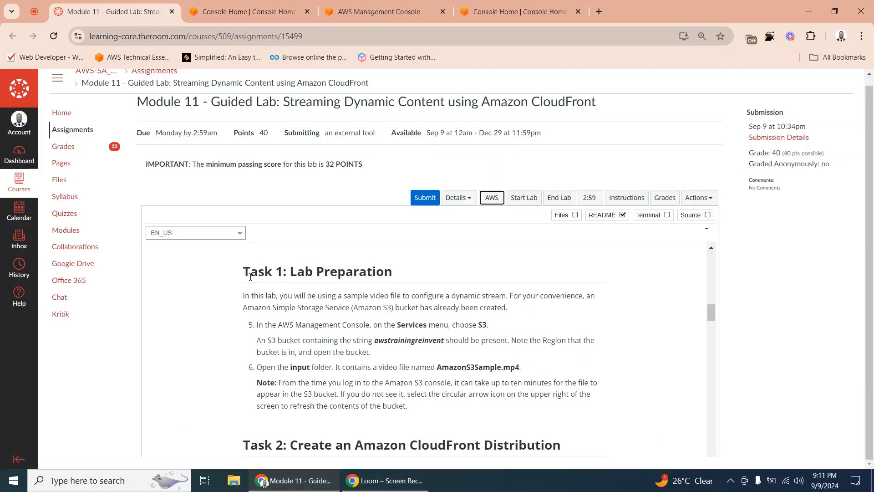
pyautogui.moveTo(239, 272); pyautogui.dragTo(406, 272)
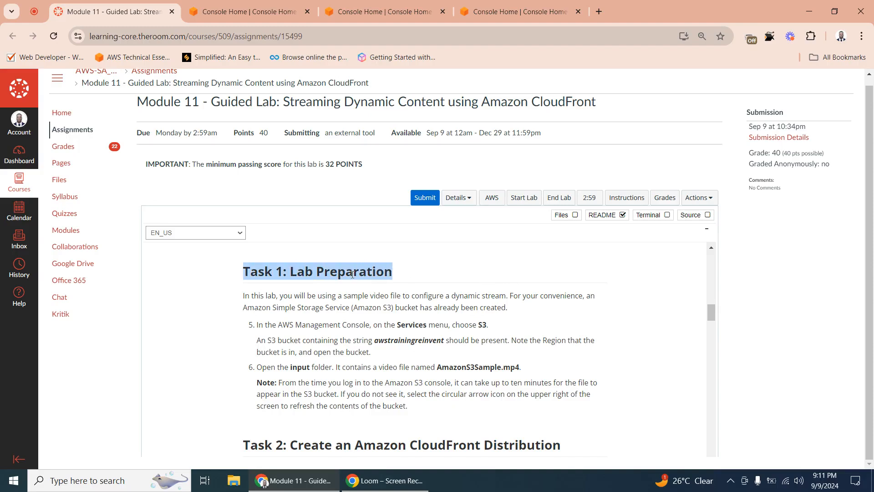
pyautogui.click(436, 305)
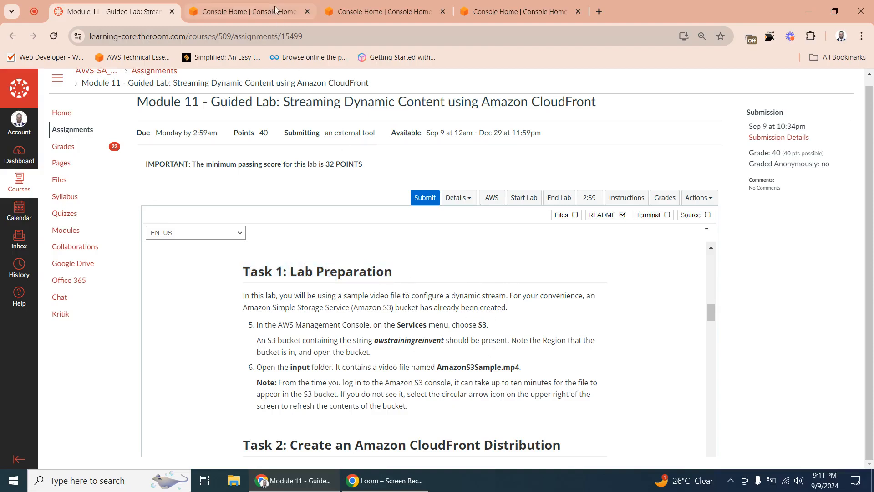
pyautogui.click(248, 11)
pyautogui.click(173, 81)
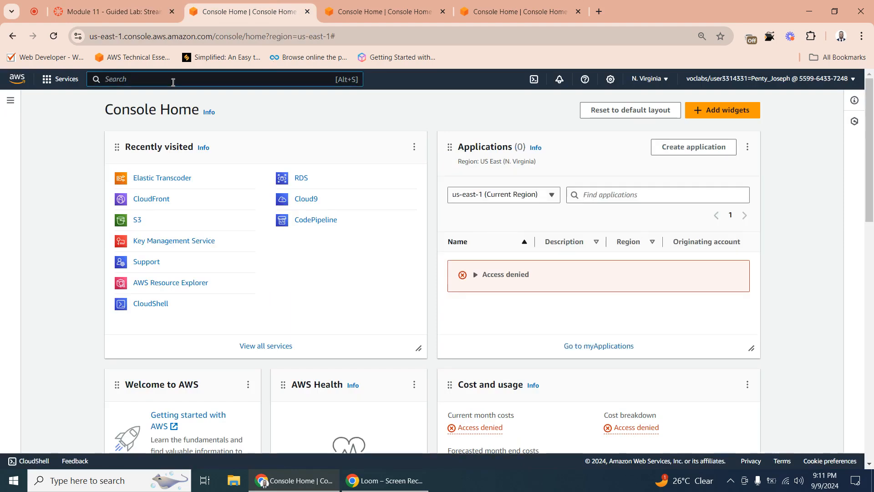
pyautogui.write('s3')
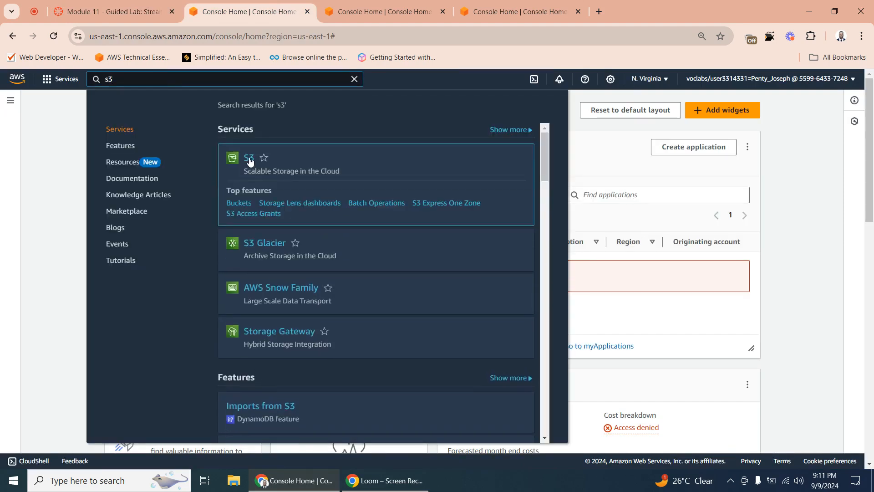
pyautogui.click(257, 158)
# - Check the S3 bucket list for the awstrainingreinvent bucket named in the instructions and compare its Region with the console's selected Region
pyautogui.click(130, 13)
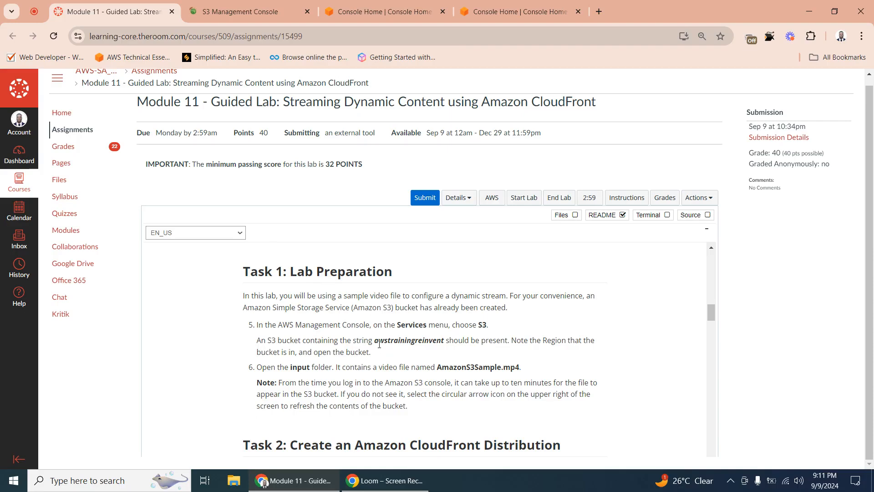
pyautogui.moveTo(382, 343); pyautogui.dragTo(439, 344)
pyautogui.click(439, 344)
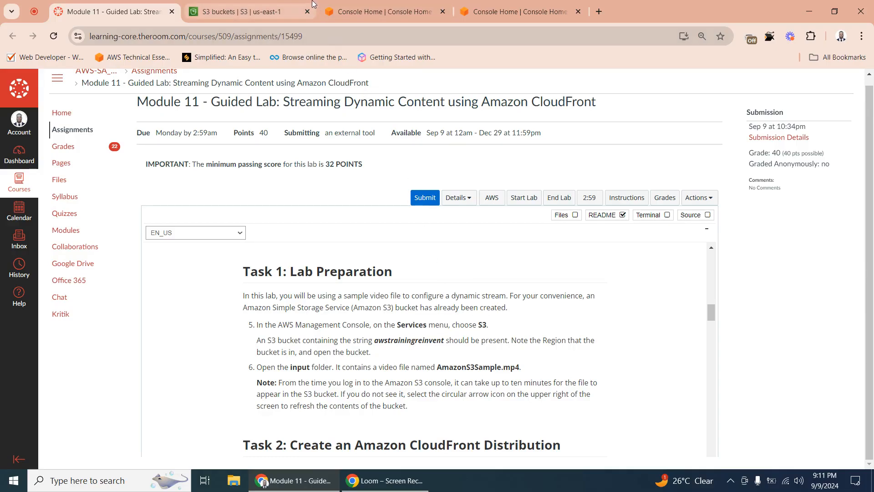
pyautogui.click(297, 5)
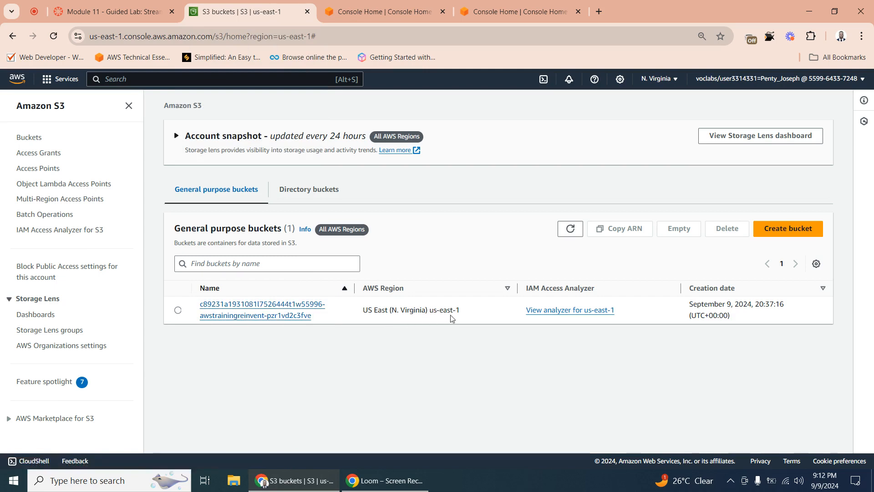
pyautogui.moveTo(429, 312); pyautogui.dragTo(472, 316)
pyautogui.click(658, 79)
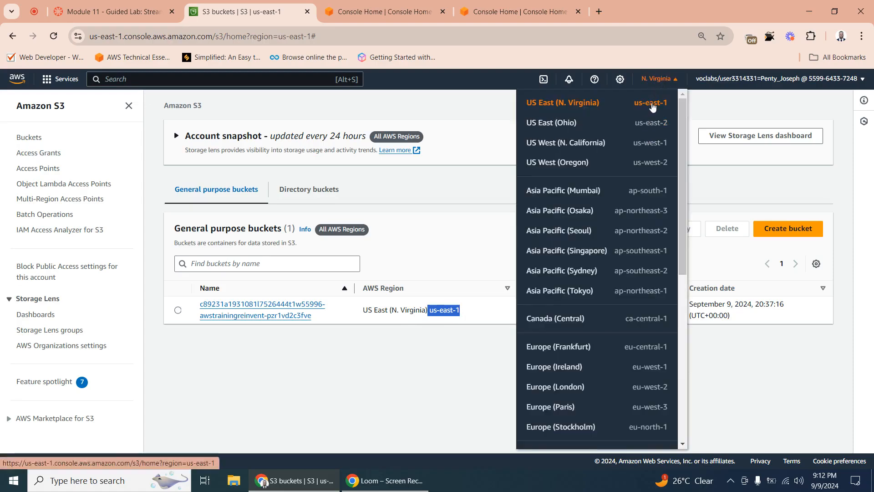
pyautogui.click(447, 335)
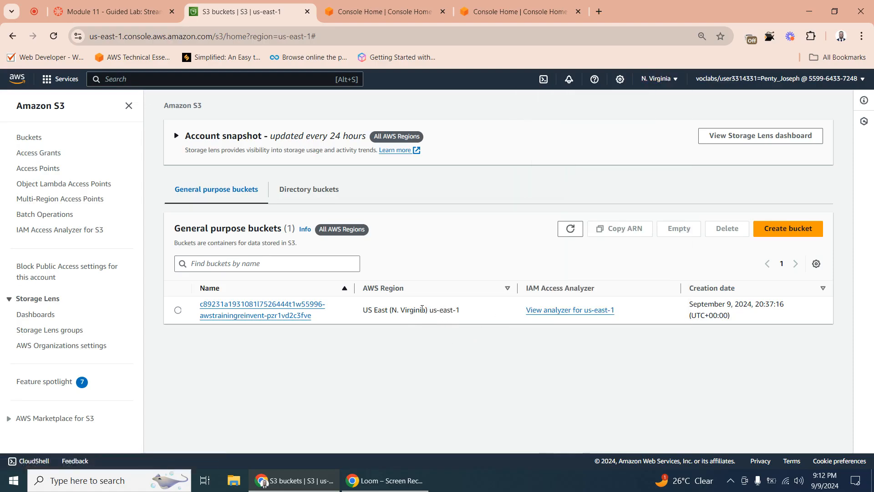
pyautogui.moveTo(469, 313); pyautogui.dragTo(351, 312)
pyautogui.click(401, 312)
# - Read the Task 2 instructions and place a spare Console Home tab directly after the lab instructions tab
pyautogui.click(149, 18)
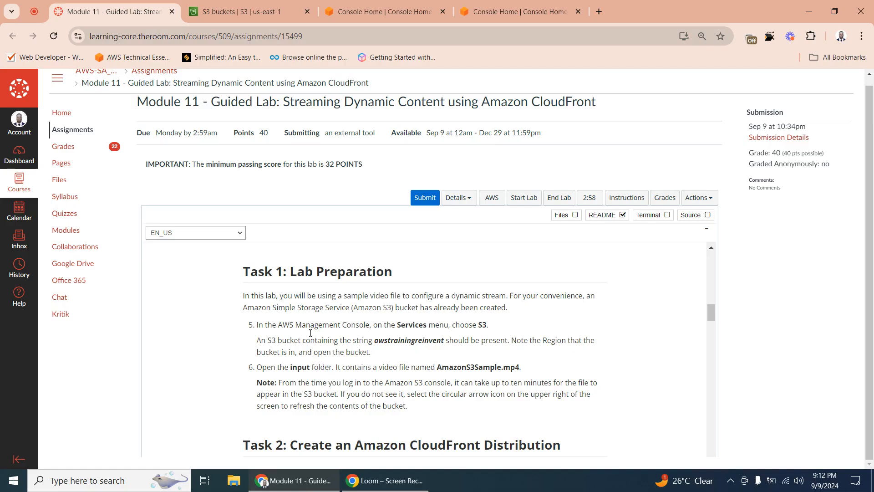
pyautogui.moveTo(713, 315); pyautogui.dragTo(711, 328)
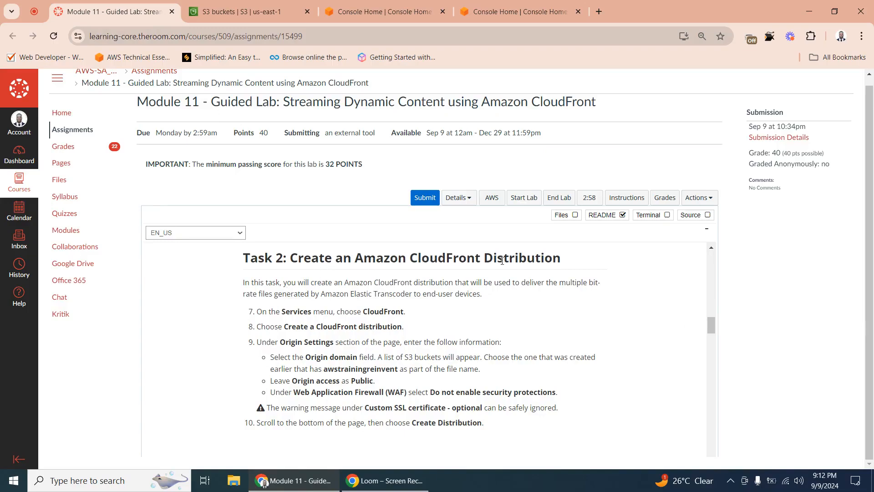
pyautogui.click(377, 6)
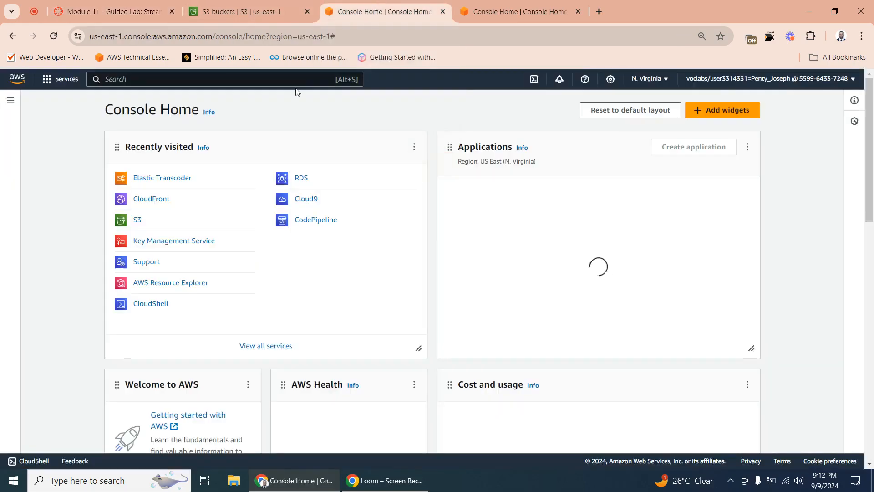
pyautogui.moveTo(377, 6); pyautogui.dragTo(282, 15)
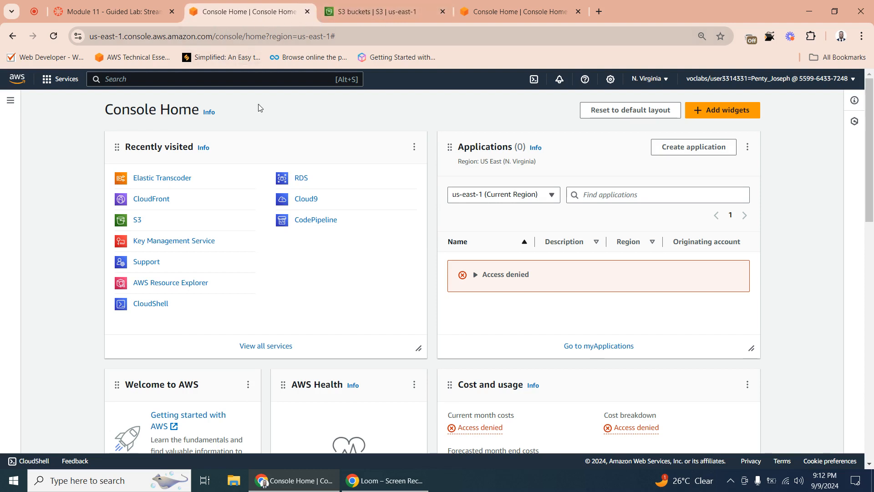
# - Recheck Task 2, then search the AWS console for cloudfront and open the CloudFront service
pyautogui.click(166, 13)
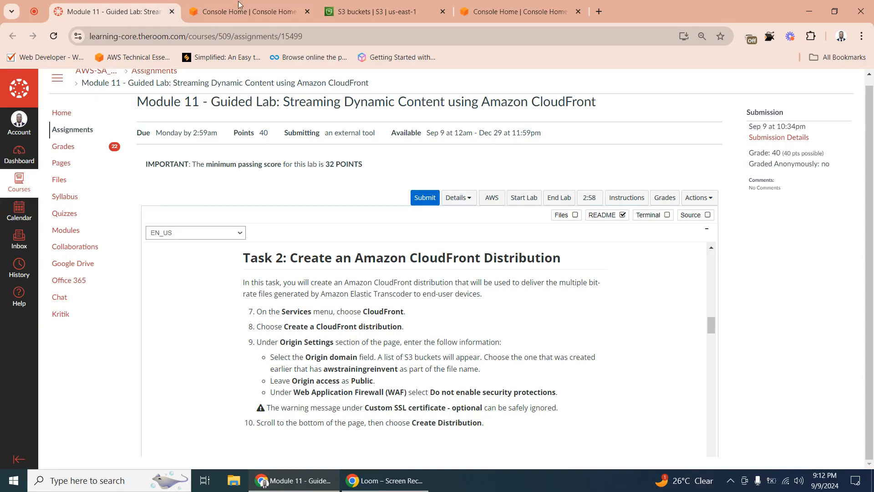
pyautogui.click(184, 14)
pyautogui.click(166, 13)
pyautogui.click(242, 9)
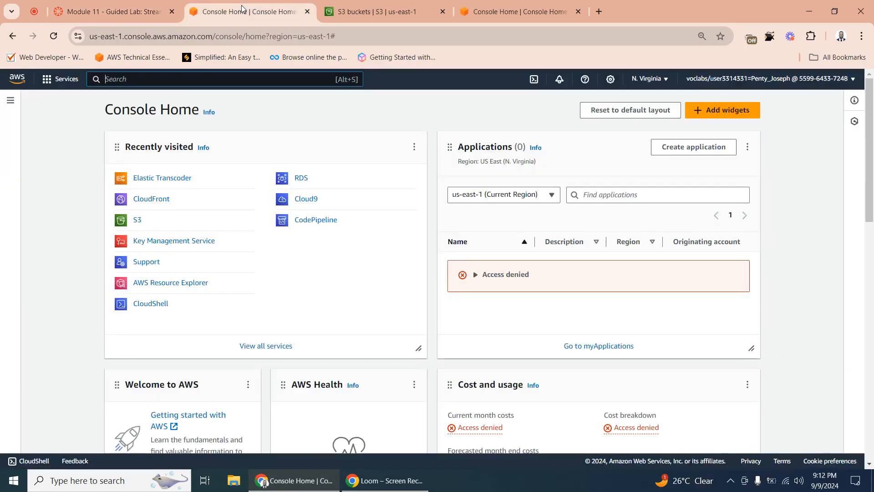
pyautogui.click(211, 79)
pyautogui.write('cloud')
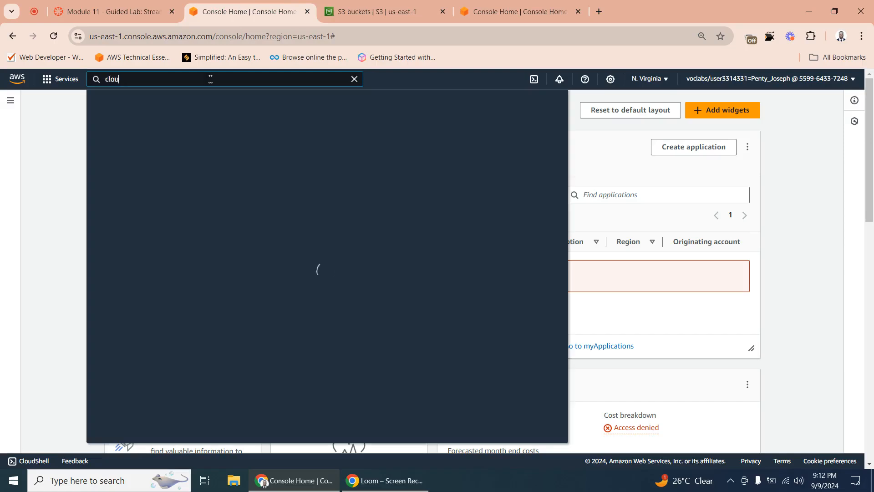
pyautogui.write('front')
pyautogui.click(270, 169)
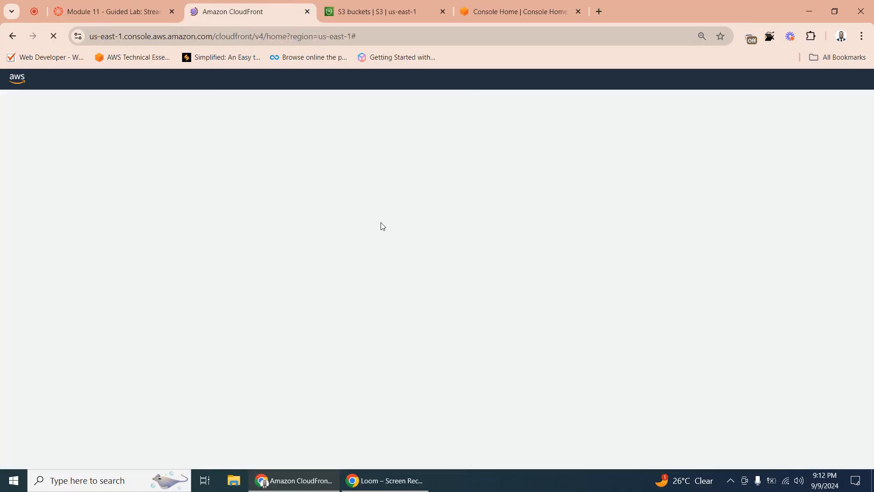
# - Start creating a CloudFront distribution as Task 2 directs, then return to the instructions for its origin settings
pyautogui.click(139, 11)
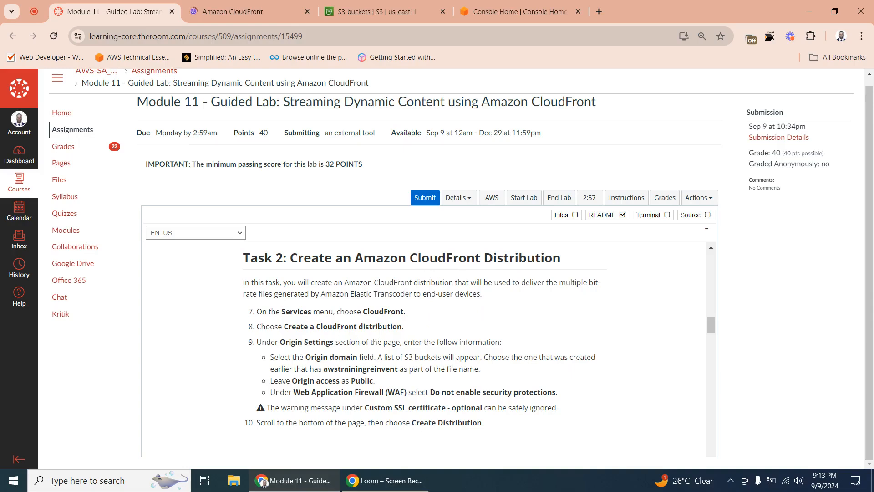
pyautogui.click(255, 12)
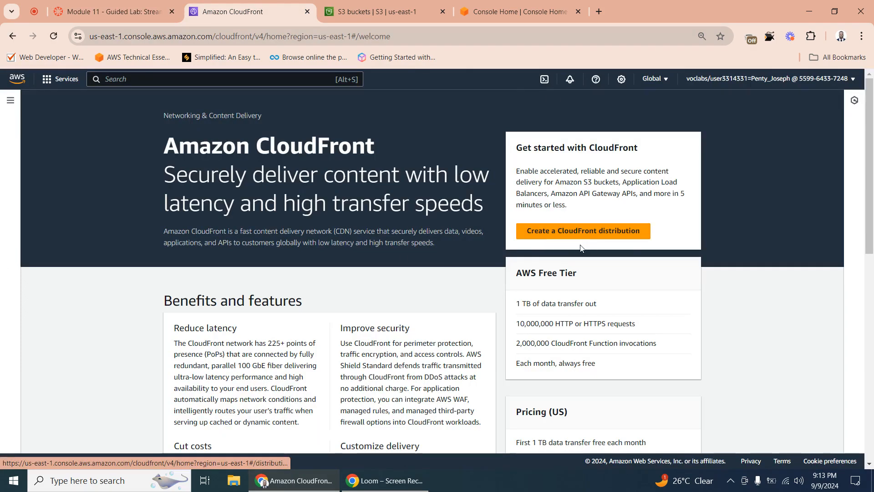
pyautogui.click(586, 238)
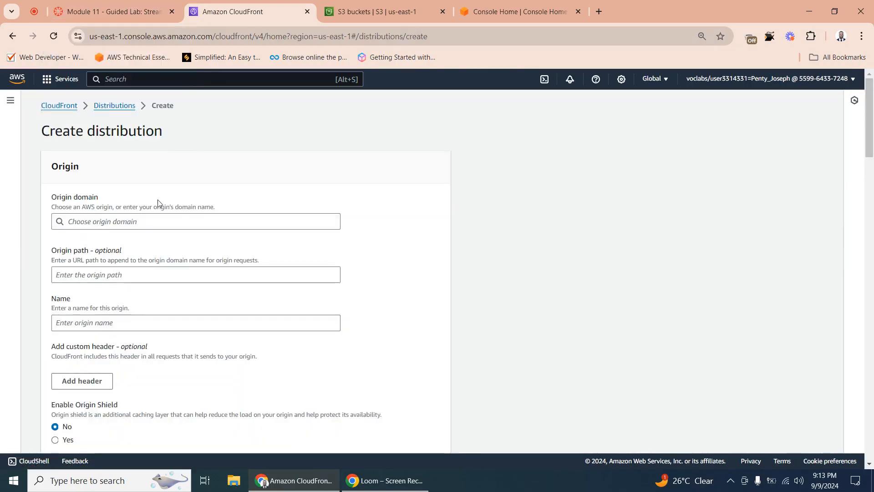
pyautogui.click(129, 6)
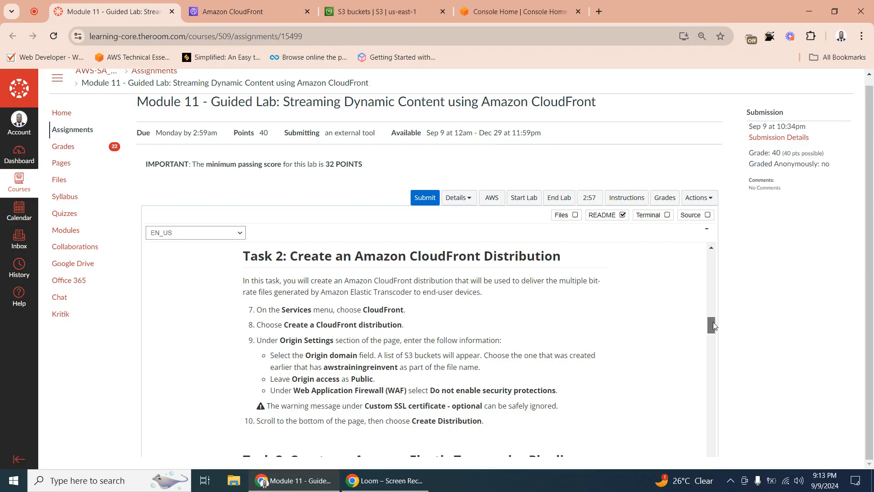
# - Read the Task 2 origin settings, then choose the awstrainingreinvent S3 bucket as the distribution's origin domain
pyautogui.moveTo(714, 324); pyautogui.dragTo(713, 327)
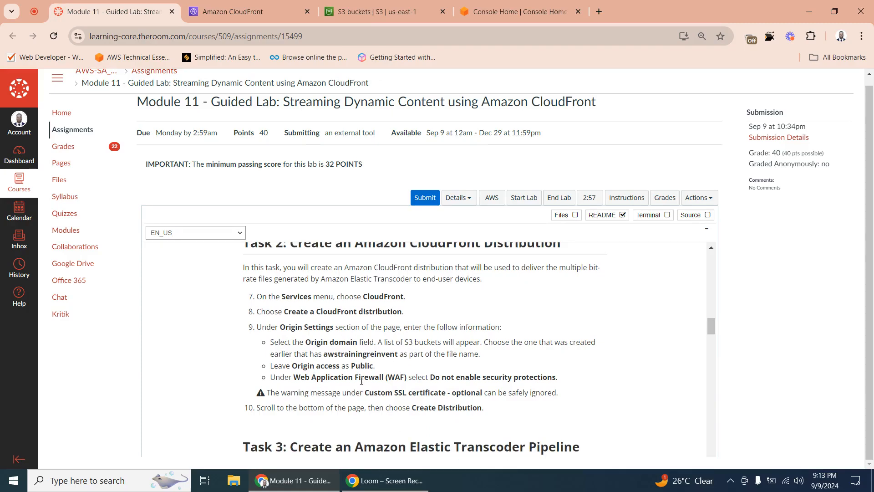
pyautogui.click(251, 19)
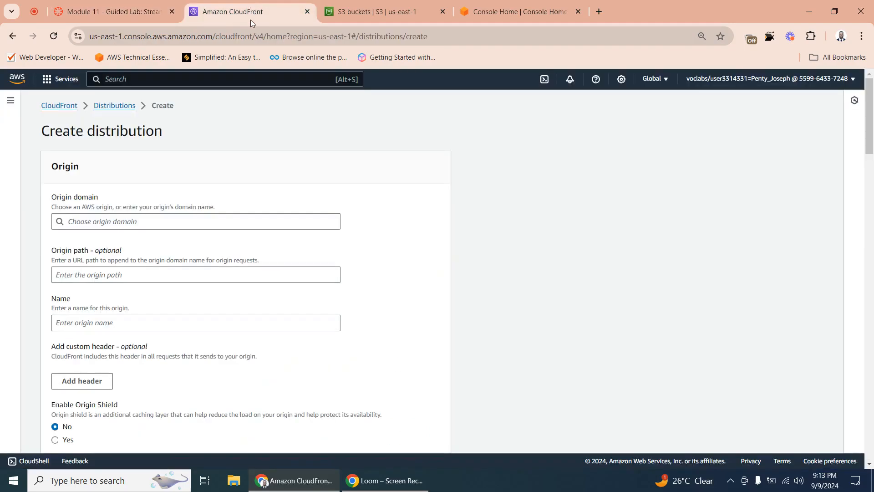
pyautogui.click(103, 222)
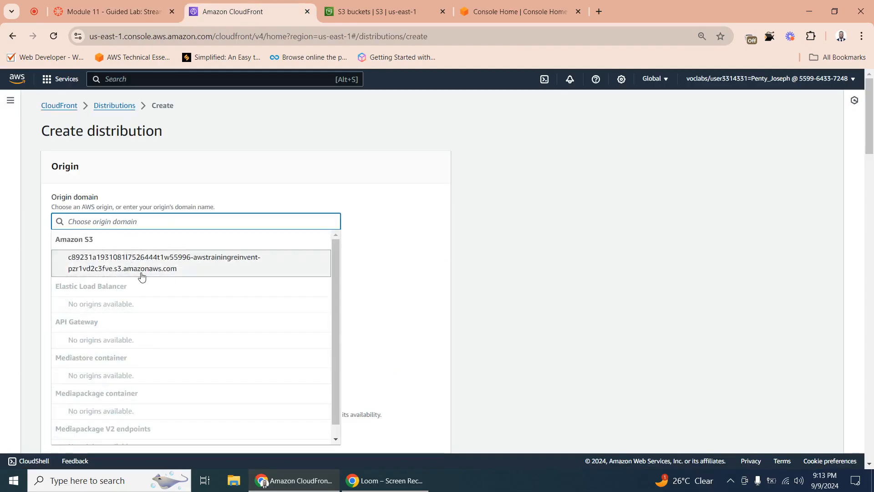
pyautogui.click(179, 263)
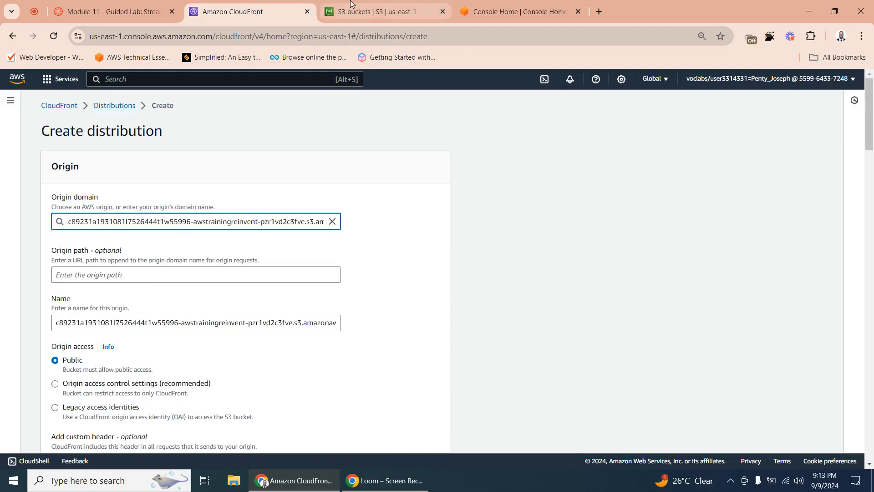
# - Replace the origin domain with the awstrainingreinvent bucket's regional endpoint ending in s3.us-east-1.amazonaws.com
pyautogui.click(351, 3)
pyautogui.click(247, 12)
pyautogui.click(134, 220)
pyautogui.hotkey('ctrl', 'a')
pyautogui.write('c89231a1931081l7526444t1w55996-awstrainingreinvent-pzr1vd2c3fve.s3.us-east-1.amazonaws.com')
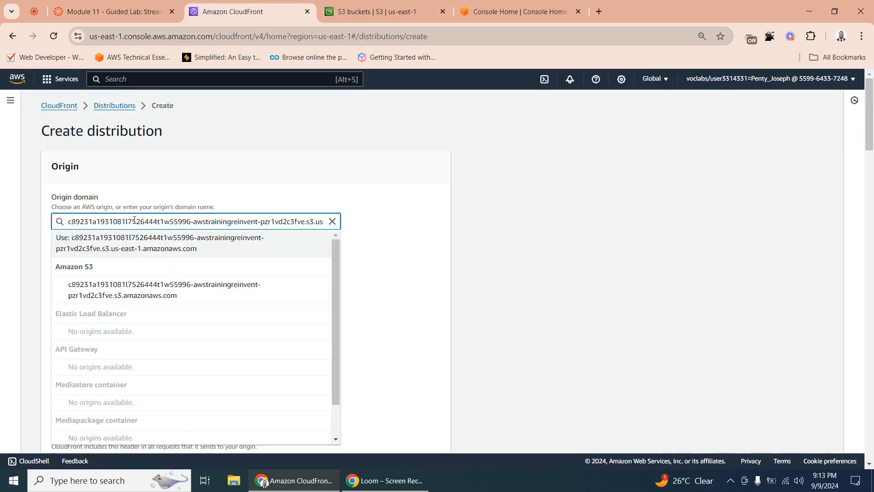
pyautogui.click(407, 225)
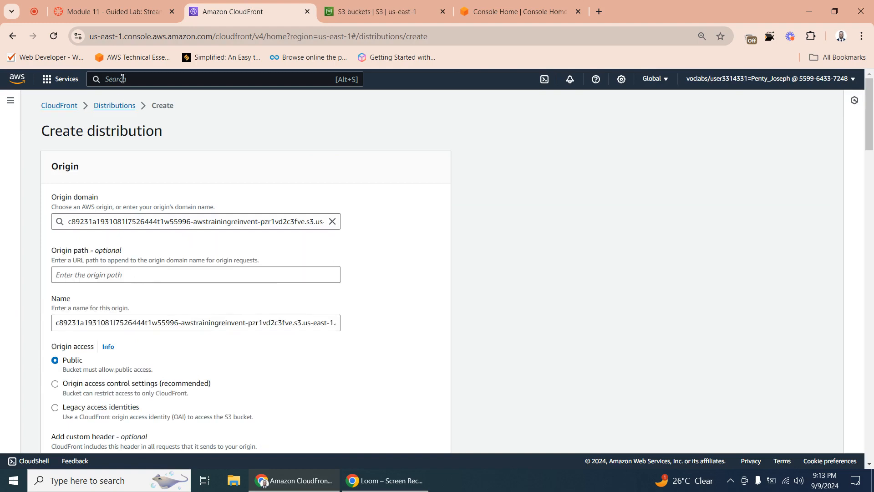
# - Compare the distribution's origin domain and Origin access selection with the Task 2 instructions
pyautogui.click(139, 10)
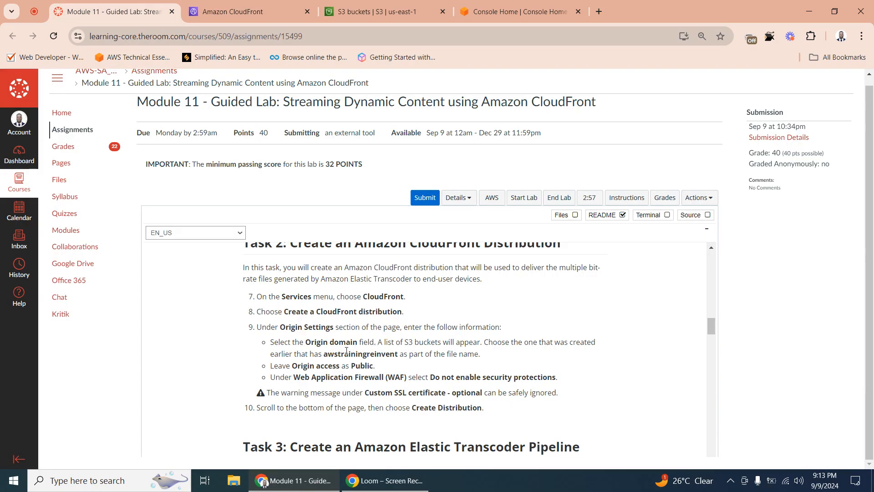
pyautogui.moveTo(325, 353); pyautogui.dragTo(365, 353)
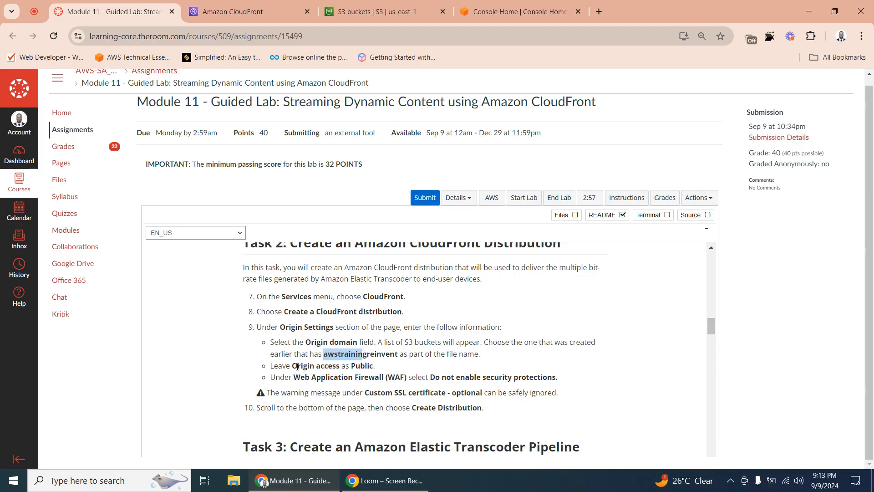
pyautogui.click(250, 9)
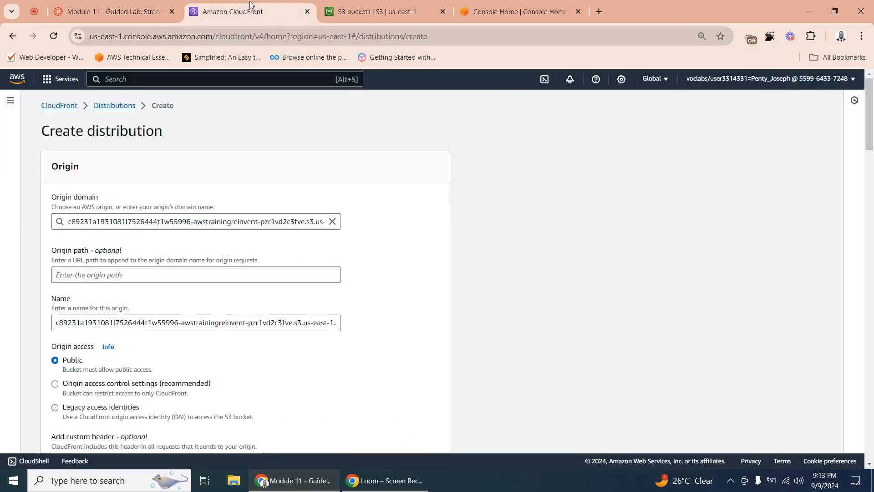
pyautogui.scroll(-3, 872, 122)
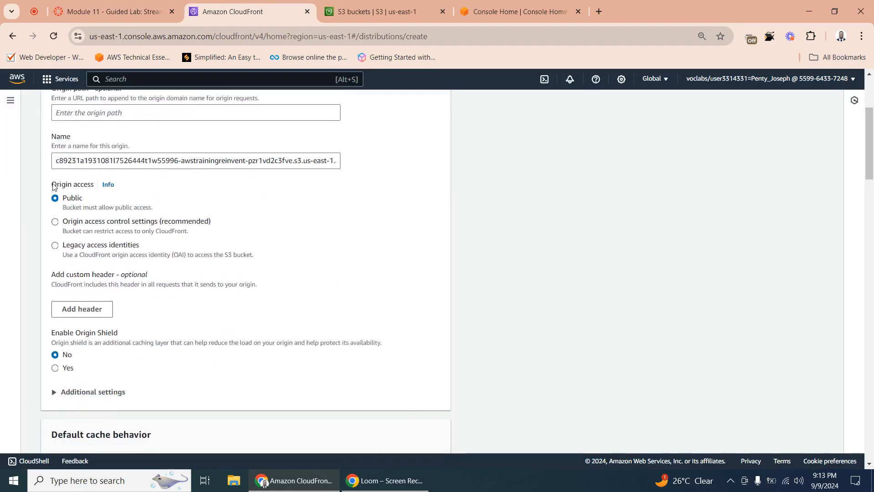
pyautogui.moveTo(52, 185); pyautogui.dragTo(101, 188)
pyautogui.click(222, 187)
pyautogui.click(132, 2)
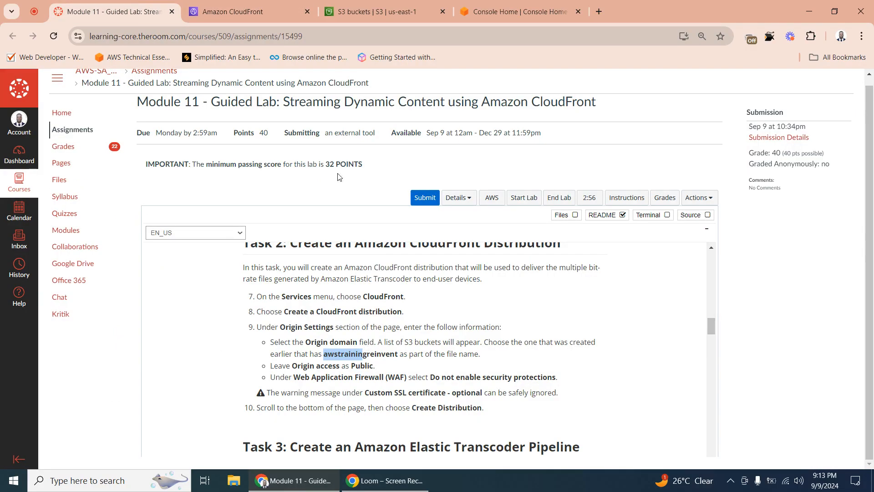
pyautogui.click(267, 13)
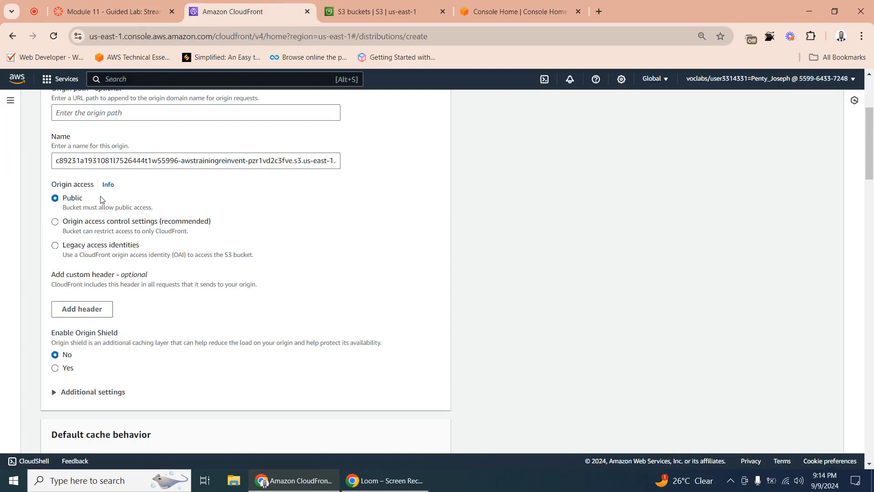
# - Check the instructions for the Web Application Firewall setting and select Do not enable security protections for the distribution
pyautogui.click(124, 4)
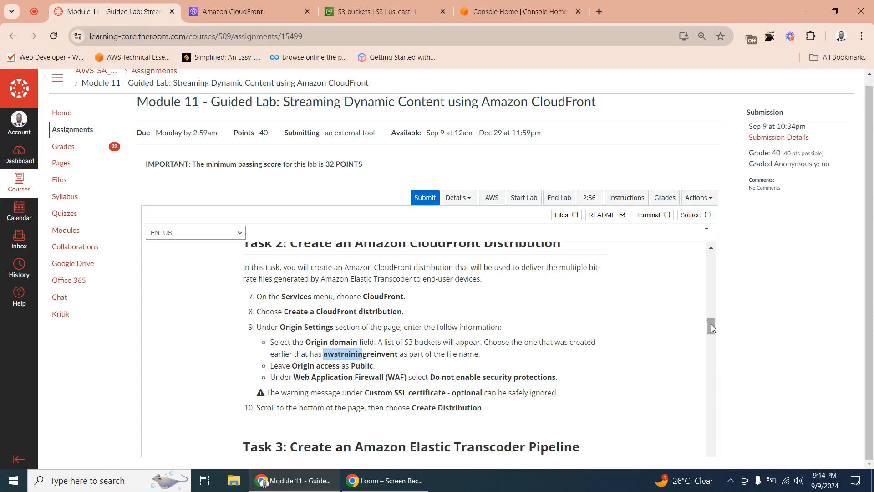
pyautogui.scroll(-3, 481, 247)
pyautogui.click(264, 11)
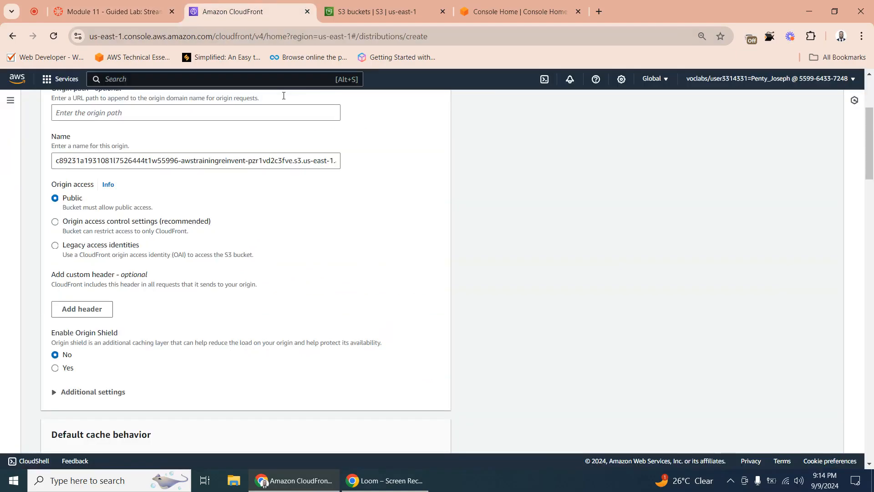
pyautogui.moveTo(870, 154); pyautogui.dragTo(854, 337)
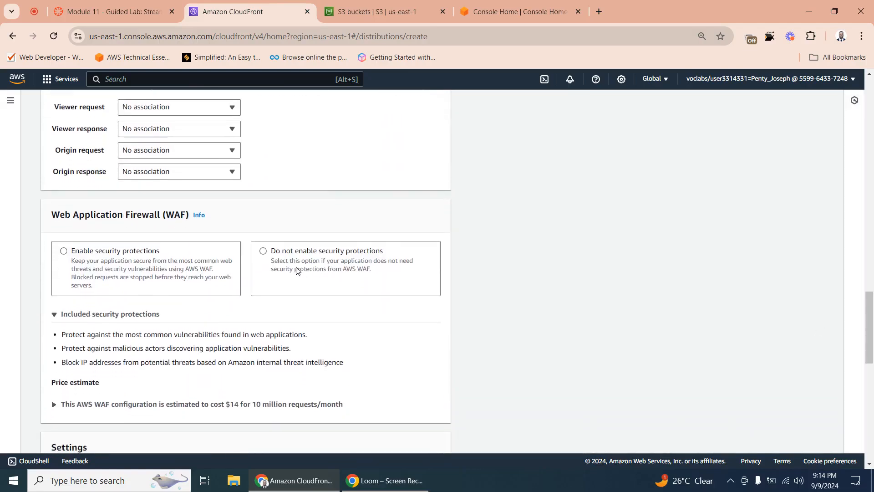
pyautogui.click(264, 251)
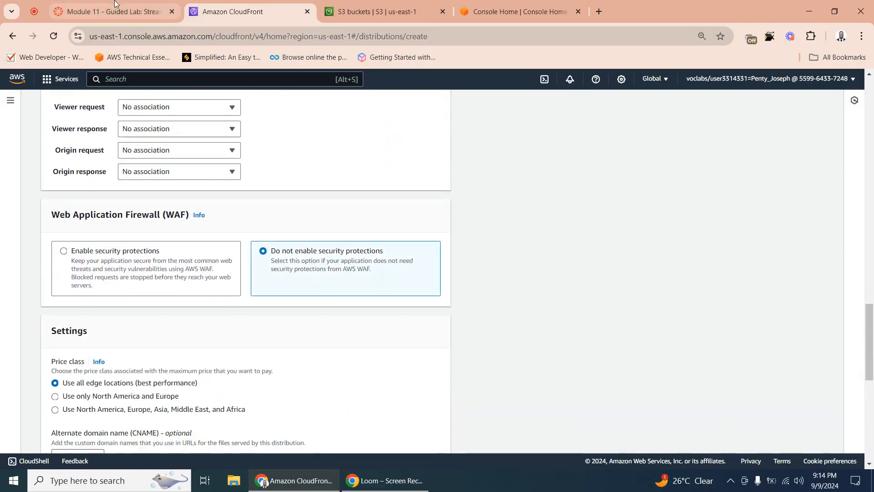
# - Check the last Task 2 instruction and create the CloudFront distribution, leaving its remaining settings at their defaults
pyautogui.click(129, 12)
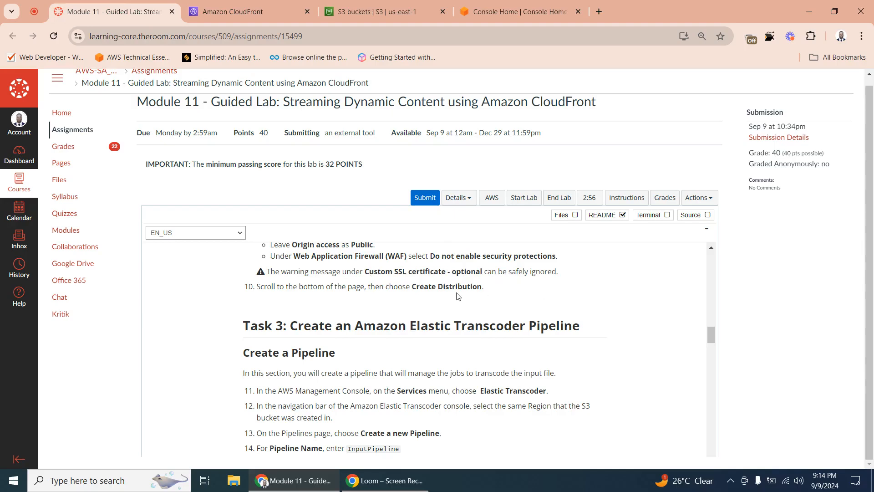
pyautogui.click(245, 11)
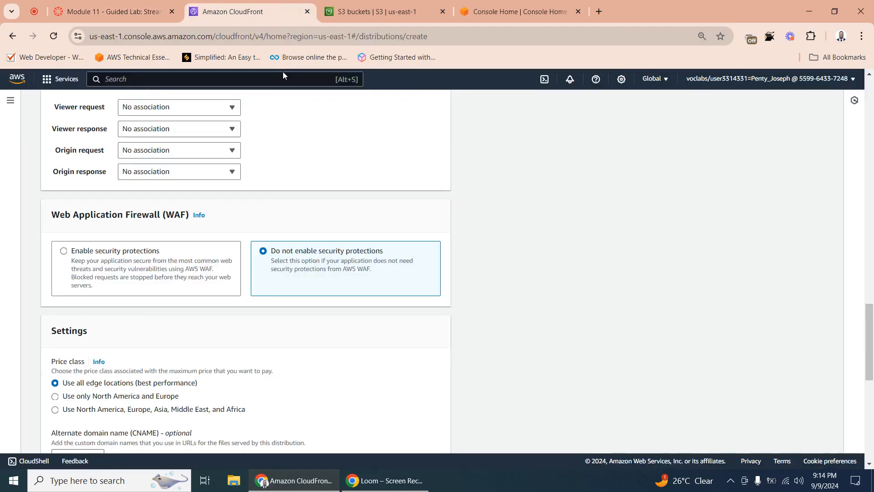
pyautogui.moveTo(870, 330); pyautogui.dragTo(873, 439)
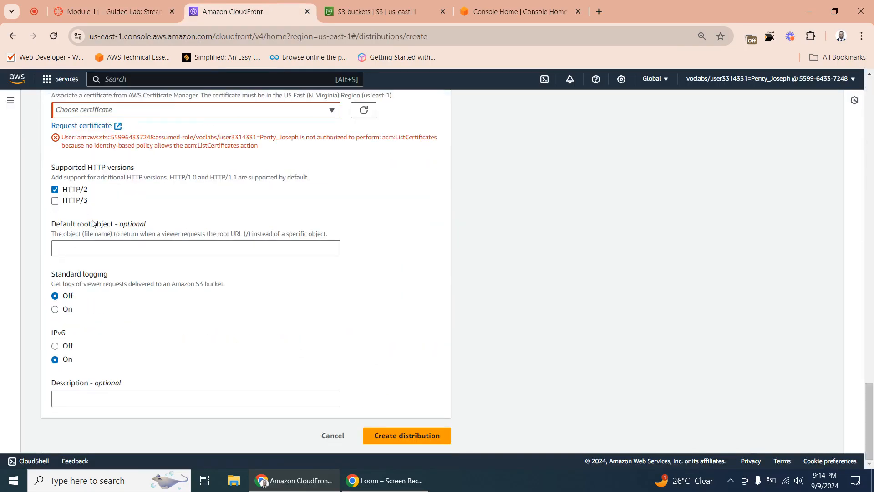
pyautogui.click(101, 5)
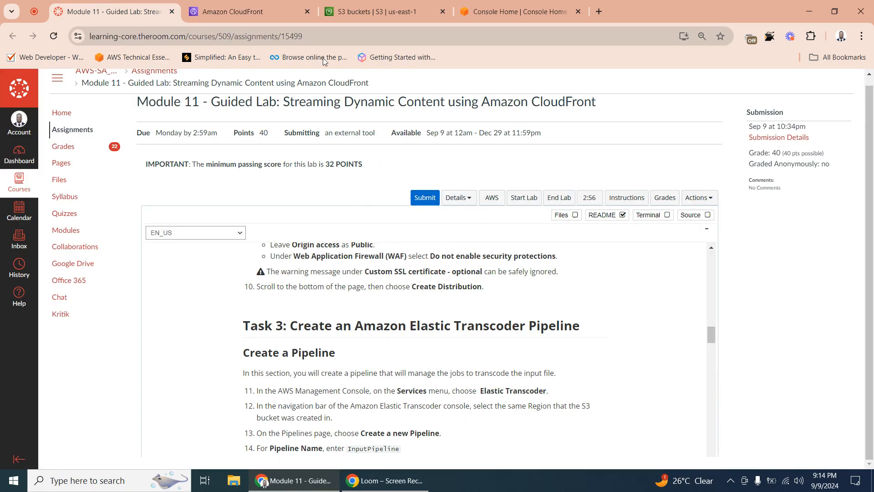
pyautogui.click(269, 11)
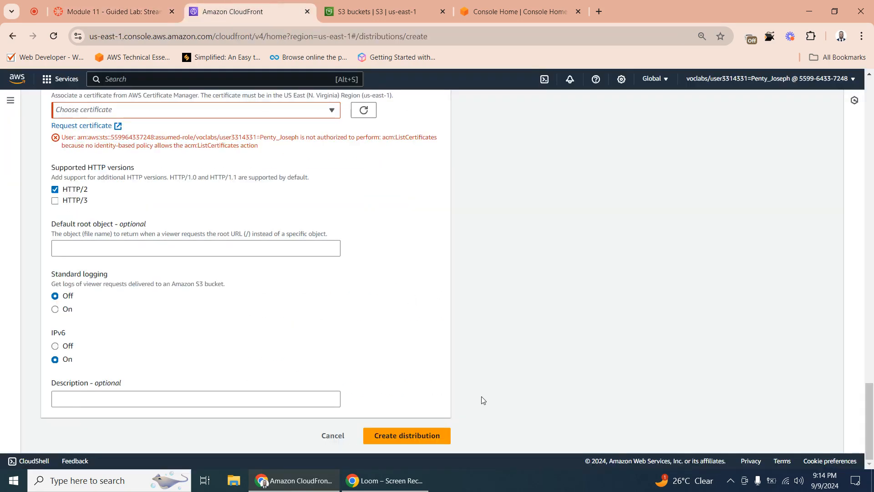
pyautogui.click(448, 435)
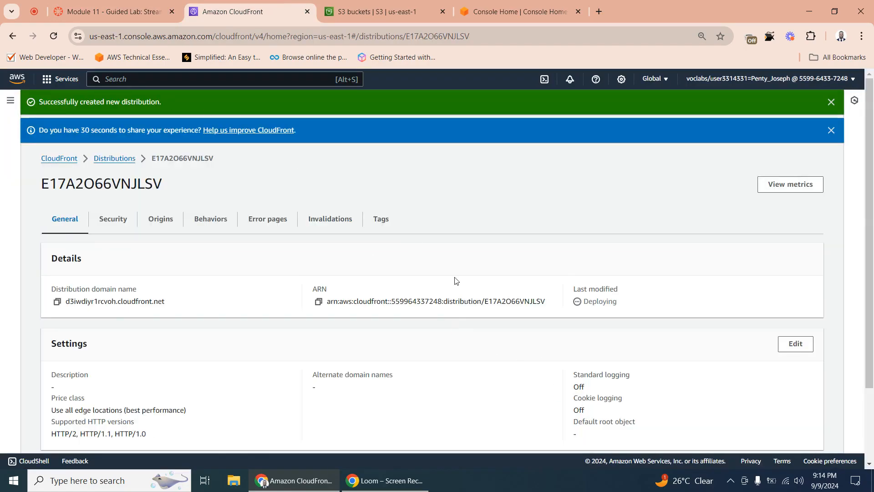
# - Read the start of Task 3 on the Elastic Transcoder pipeline, then search the AWS console for elastic
pyautogui.click(113, 11)
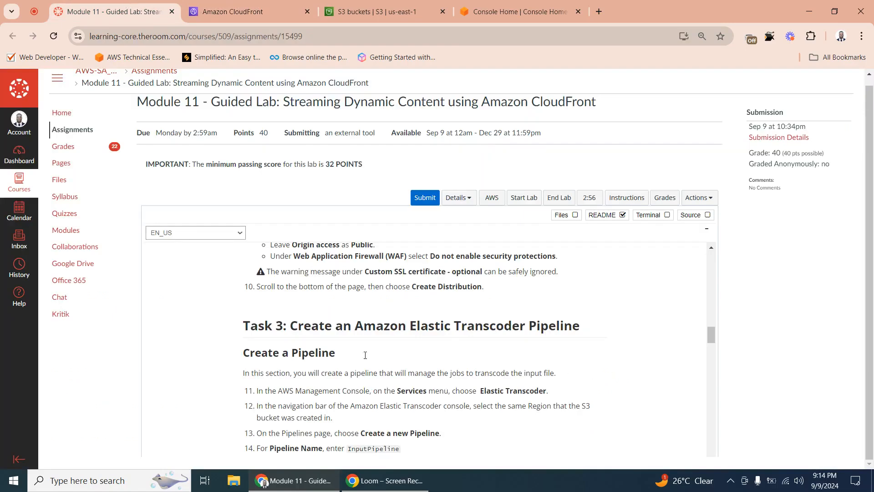
pyautogui.moveTo(712, 333); pyautogui.dragTo(713, 336)
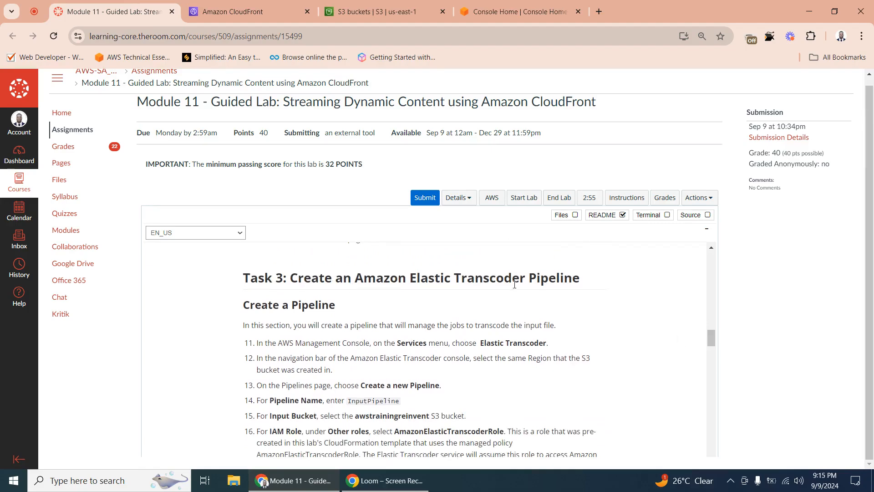
pyautogui.moveTo(411, 276); pyautogui.dragTo(532, 281)
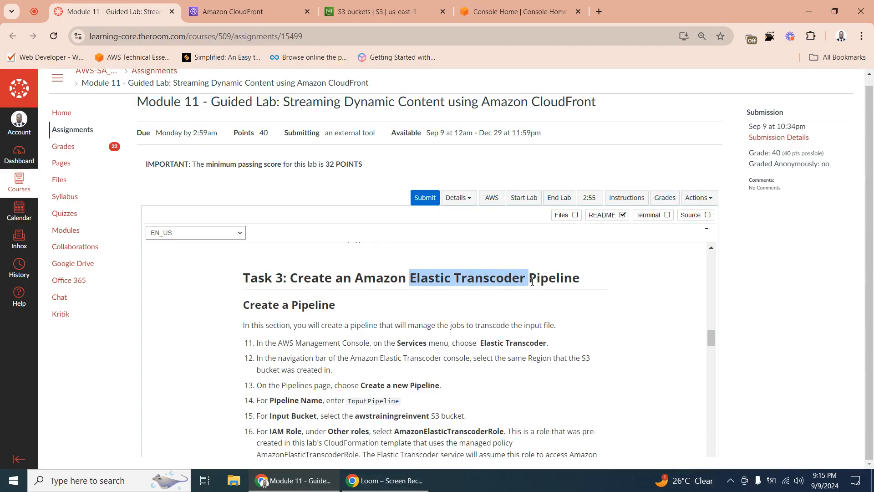
pyautogui.click(514, 12)
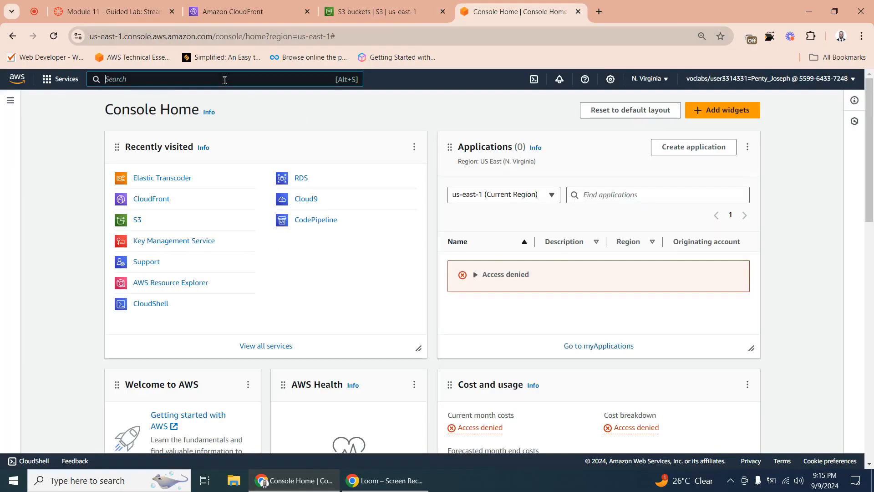
pyautogui.click(224, 80)
pyautogui.write('elas')
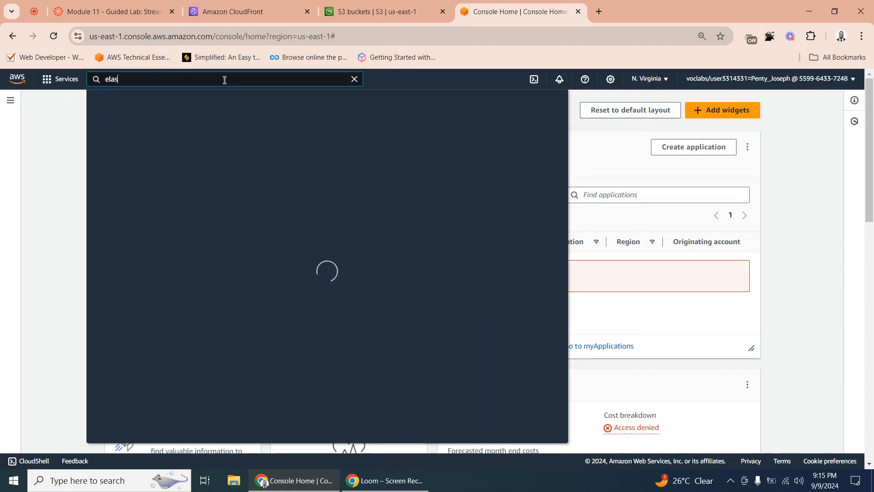
pyautogui.write('tic')
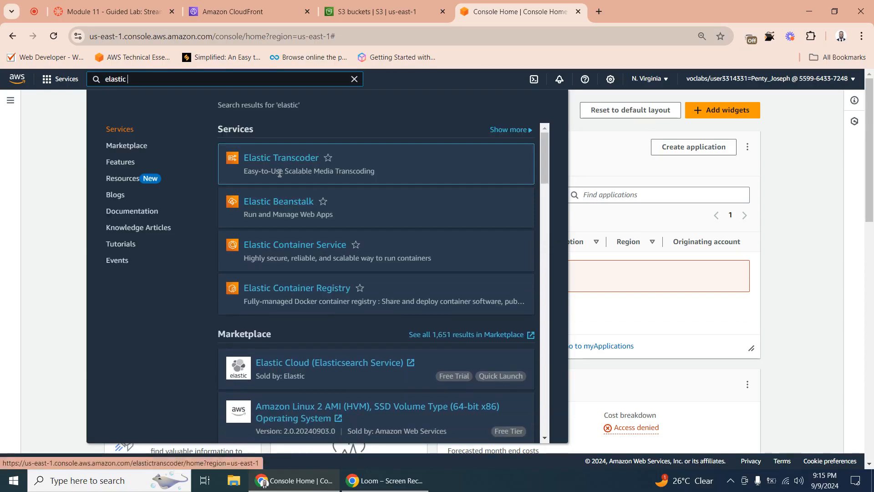
# - Place the Console Home tab directly after the lab instructions tab
pyautogui.click(368, 10)
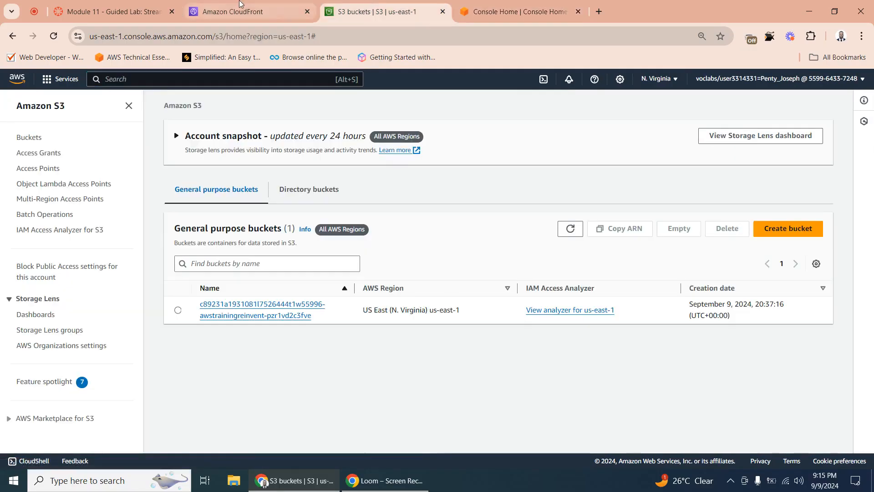
pyautogui.click(248, 11)
pyautogui.moveTo(513, 12); pyautogui.dragTo(245, 7)
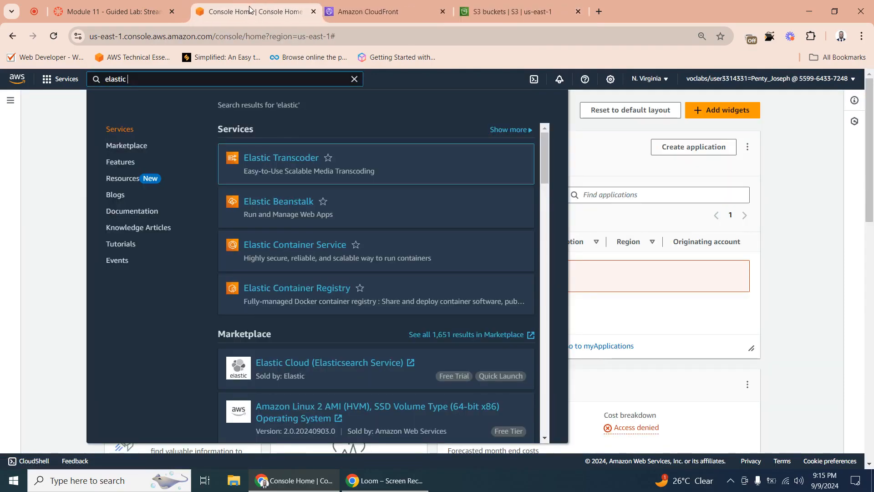
# - Recheck the Task 3 instructions and open the Elastic Transcoder service from the console search results
pyautogui.click(121, 12)
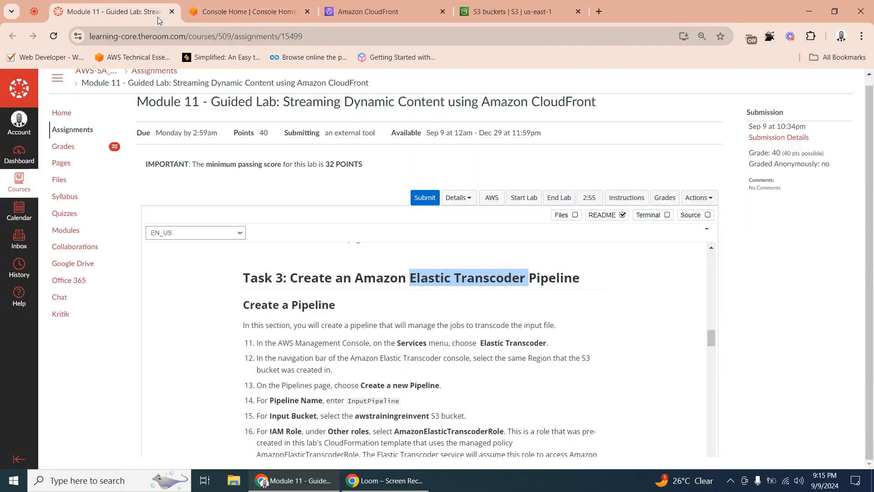
pyautogui.click(237, 12)
pyautogui.click(120, 13)
pyautogui.click(264, 12)
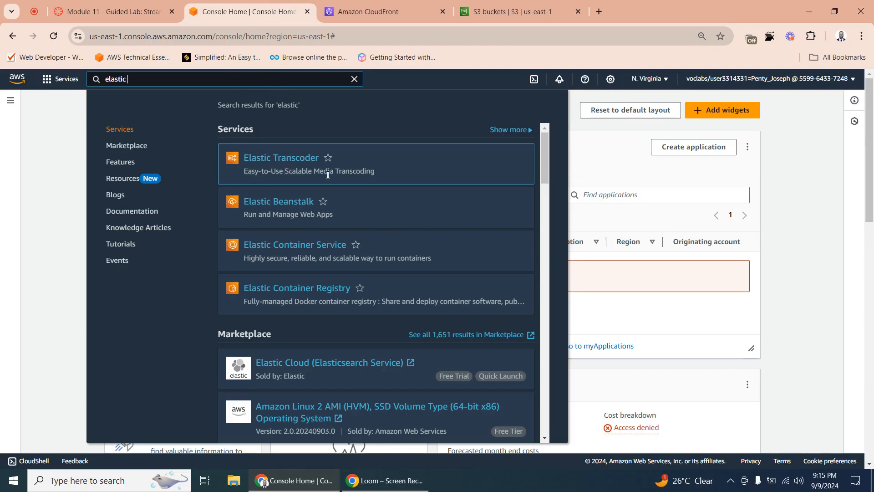
pyautogui.click(280, 159)
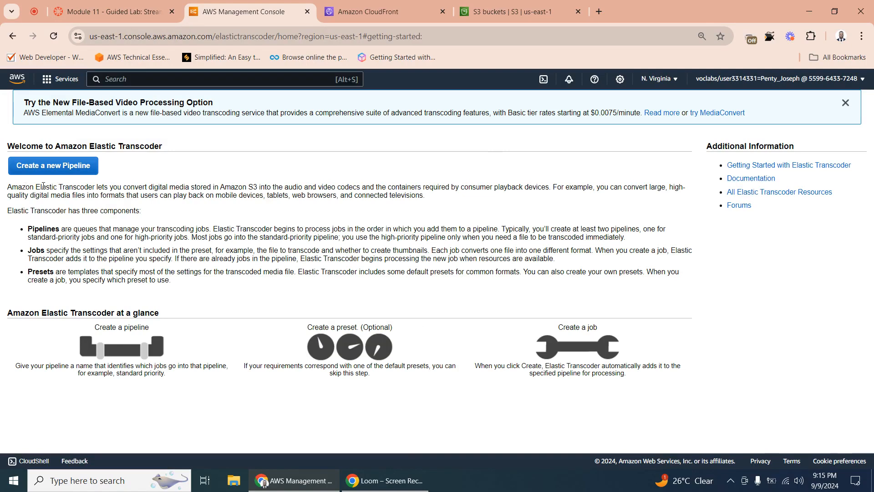
# - Start creating a new Elastic Transcoder pipeline, then return to the Task 3 instructions for its name, bucket and role settings
pyautogui.click(73, 168)
pyautogui.click(132, 10)
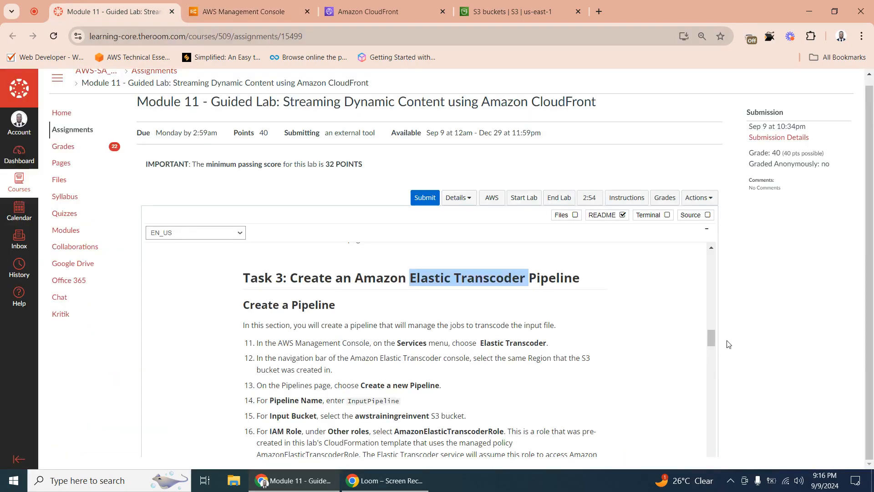
pyautogui.moveTo(713, 342); pyautogui.dragTo(714, 348)
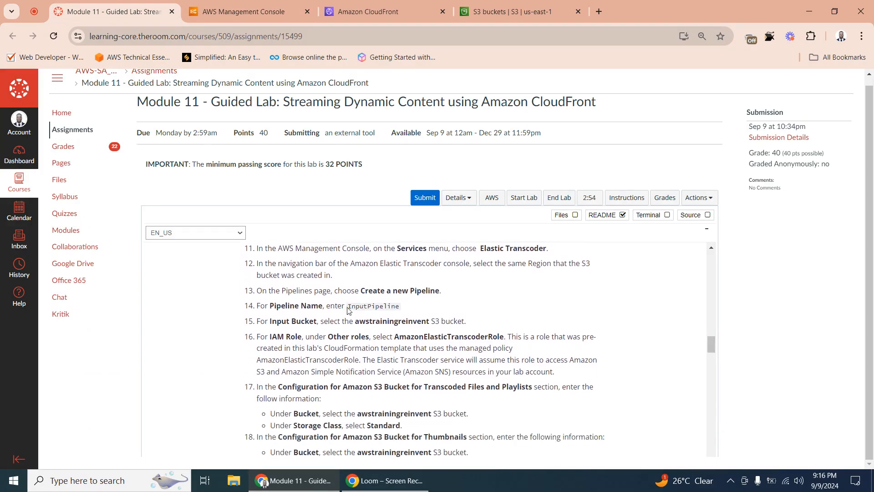
# - Copy the pipeline name InputPipeline from the lab instructions into the new pipeline's name
pyautogui.moveTo(349, 305); pyautogui.dragTo(399, 306)
pyautogui.rightClick(385, 306)
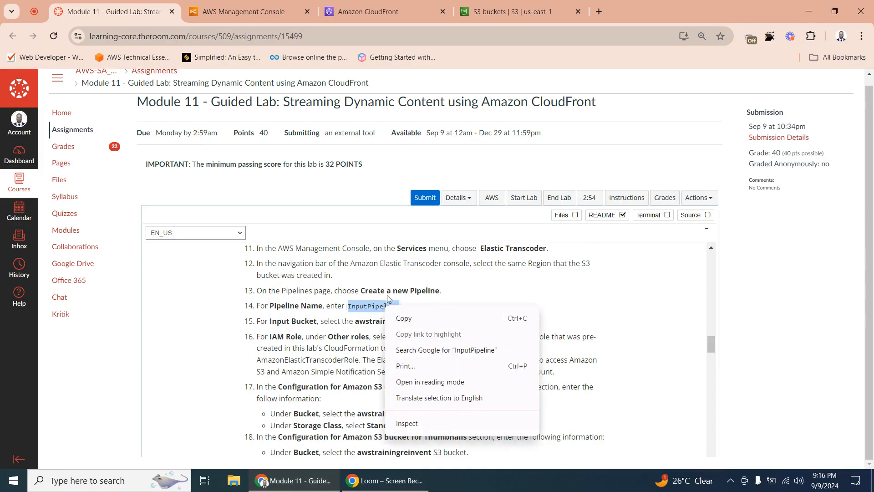
pyautogui.click(407, 317)
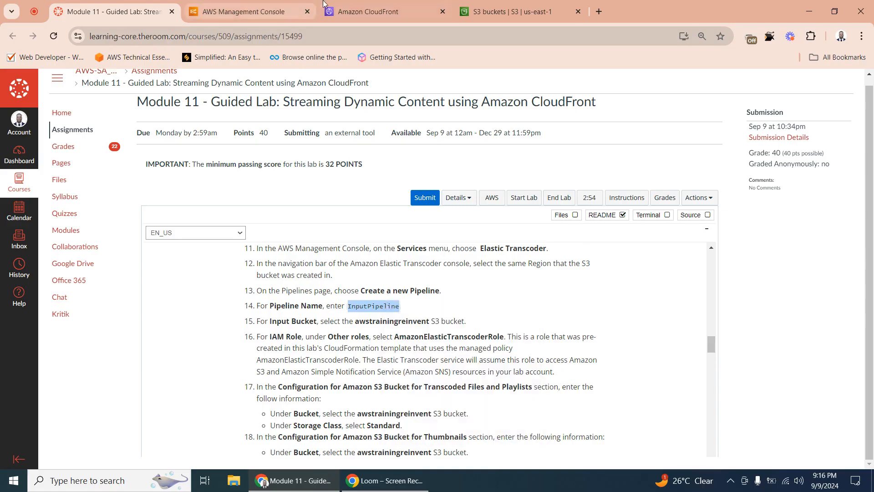
pyautogui.click(248, 12)
pyautogui.click(138, 192)
pyautogui.rightClick(137, 195)
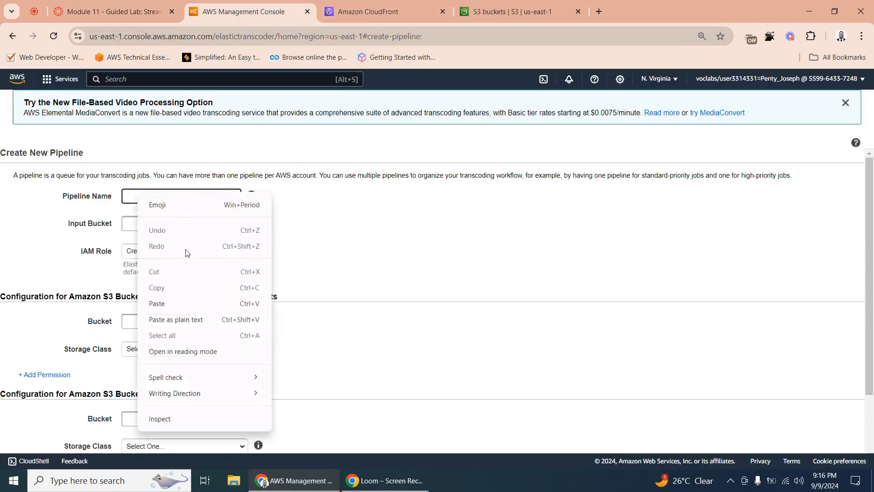
pyautogui.click(177, 301)
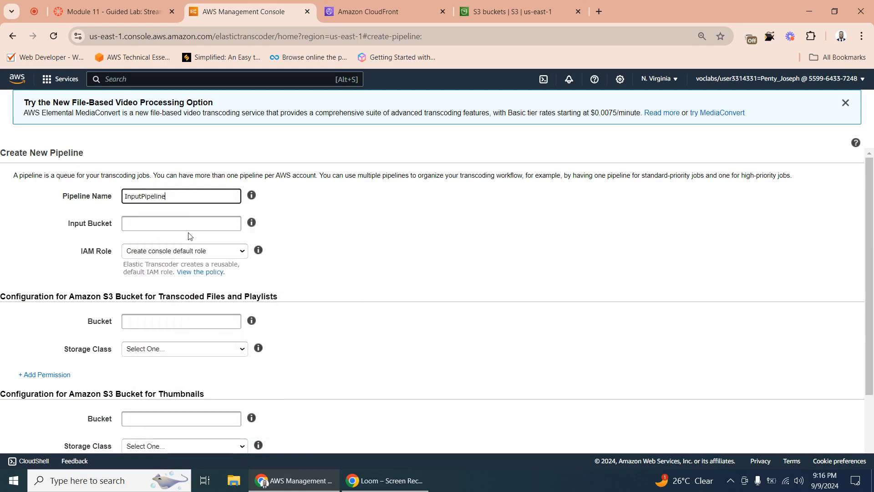
# - Set the pipeline's input bucket to the awstrainingreinvent S3 bucket, checking the lab instructions and the S3 bucket list
pyautogui.click(129, 4)
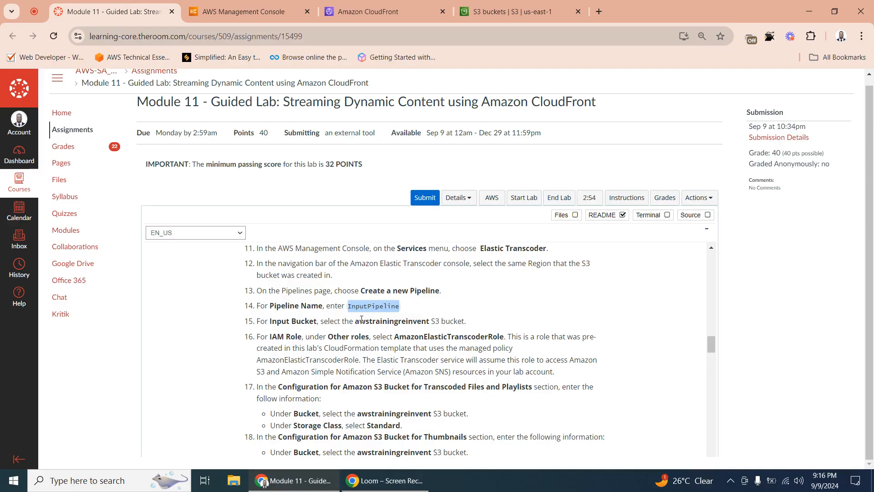
pyautogui.click(257, 10)
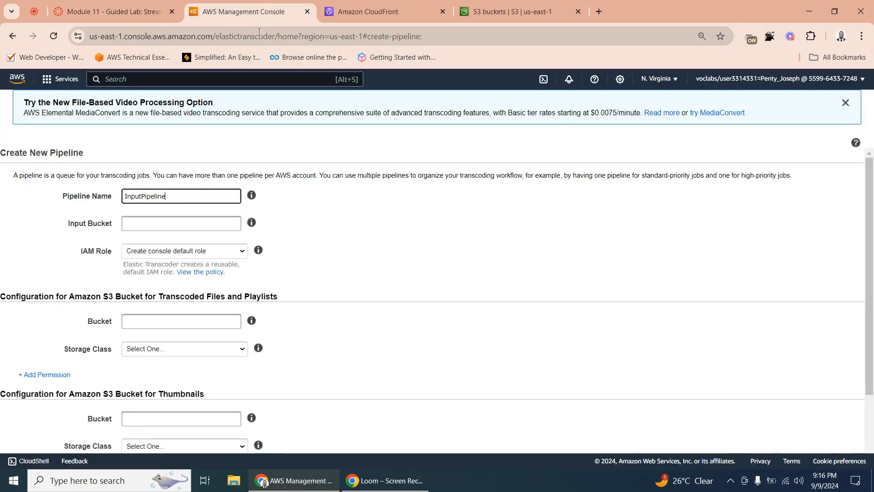
pyautogui.click(157, 227)
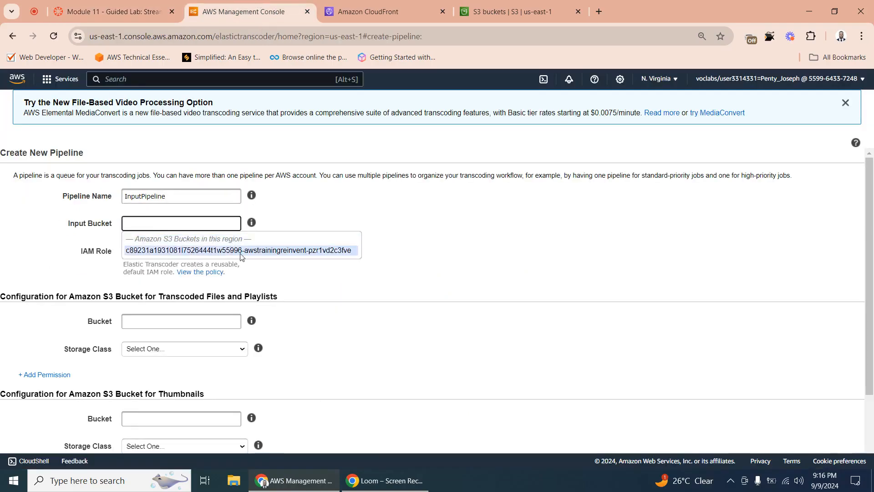
pyautogui.click(309, 254)
pyautogui.click(498, 13)
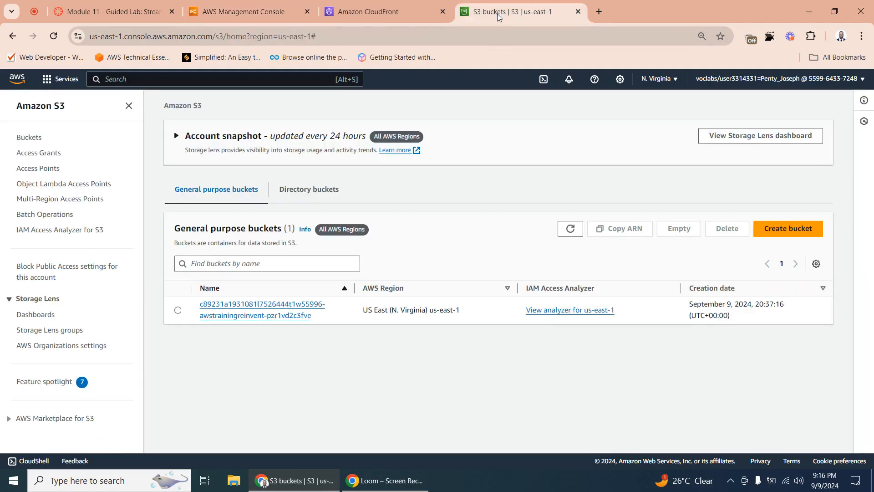
pyautogui.click(372, 6)
pyautogui.click(254, 14)
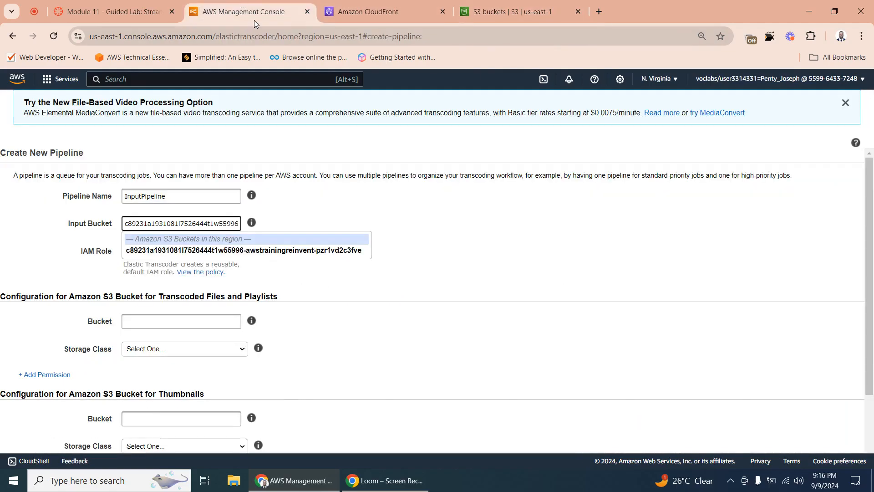
pyautogui.click(256, 251)
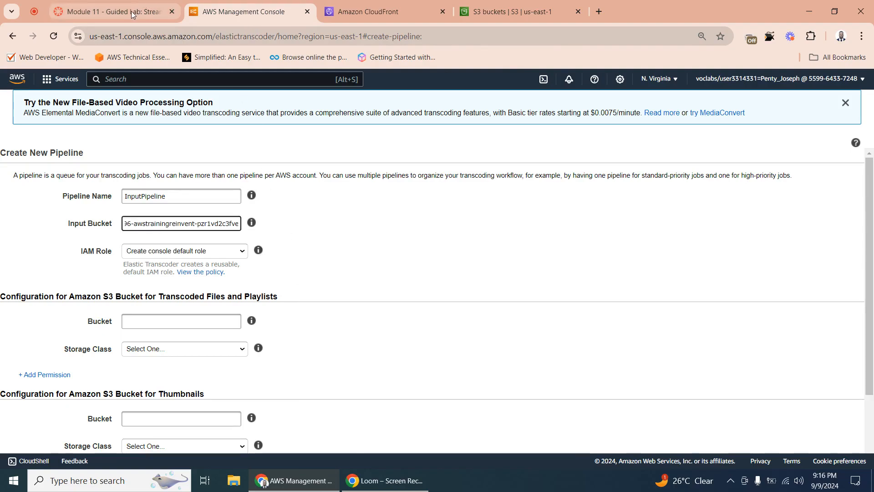
# - Set the pipeline's IAM role to AmazonElasticTranscoderRole and check it against instruction 16 of the lab
pyautogui.click(134, 253)
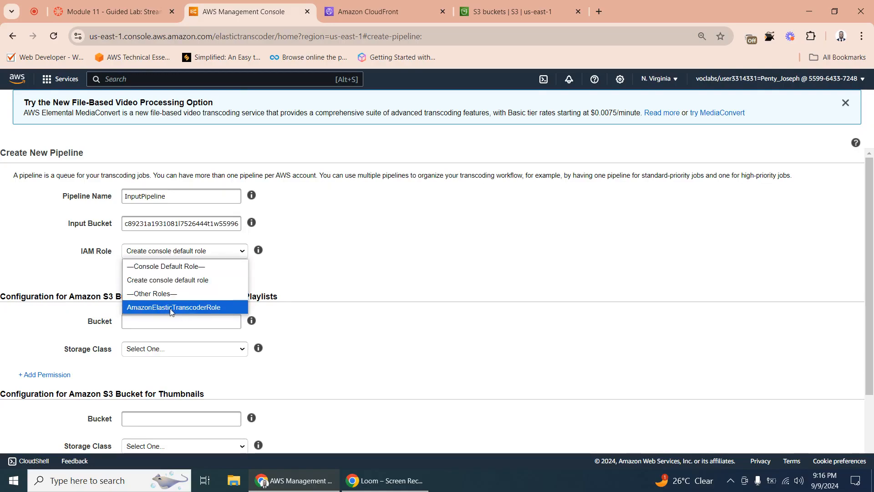
pyautogui.click(209, 307)
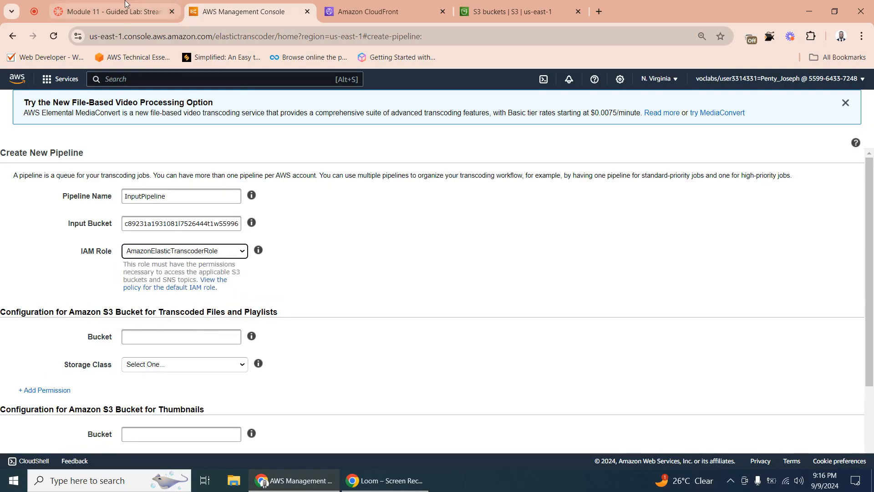
pyautogui.click(111, 11)
pyautogui.moveTo(272, 338); pyautogui.dragTo(506, 341)
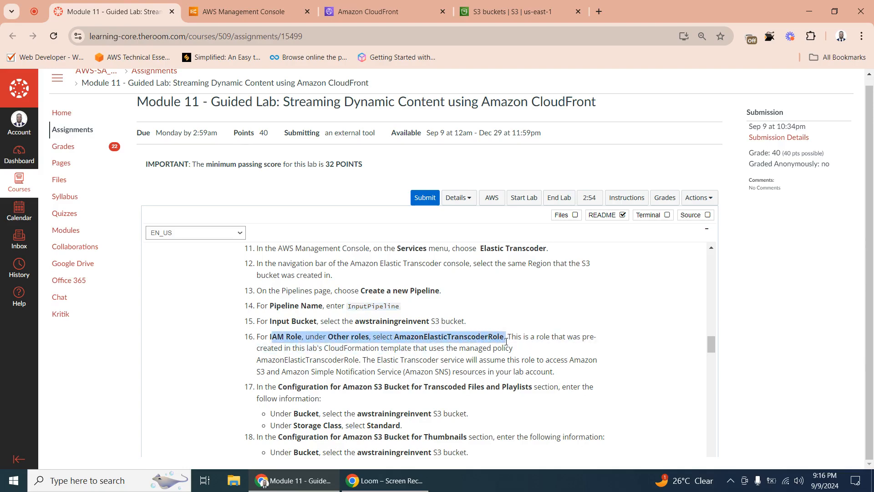
pyautogui.click(390, 334)
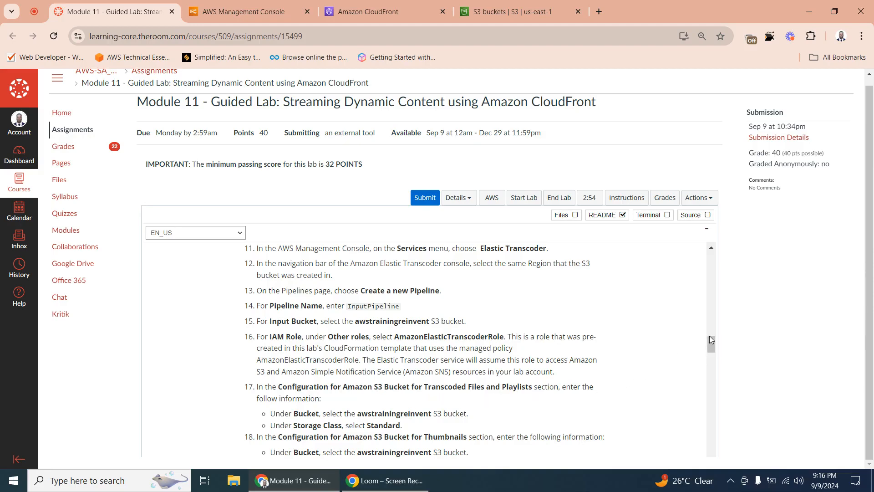
# - Following instruction 17, configure transcoded files and playlists with the awstrainingreinvent bucket and the Standard storage class
pyautogui.scroll(-2, 712, 343)
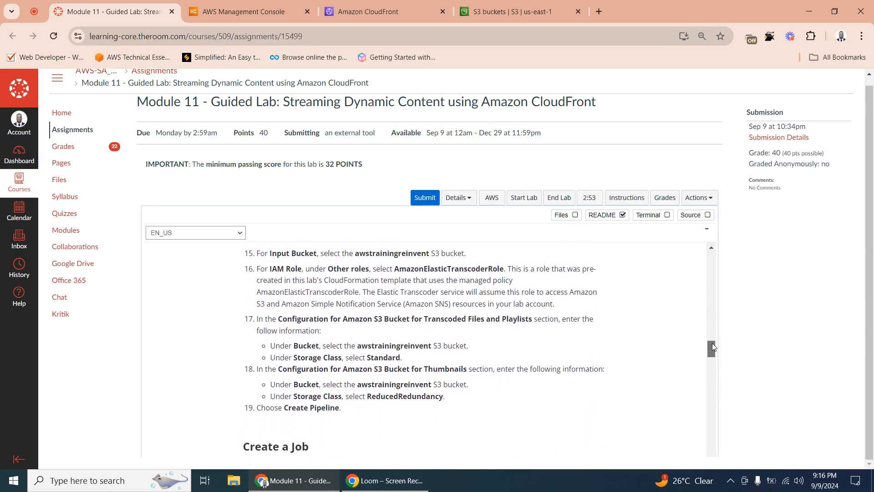
pyautogui.moveTo(712, 343); pyautogui.dragTo(712, 342)
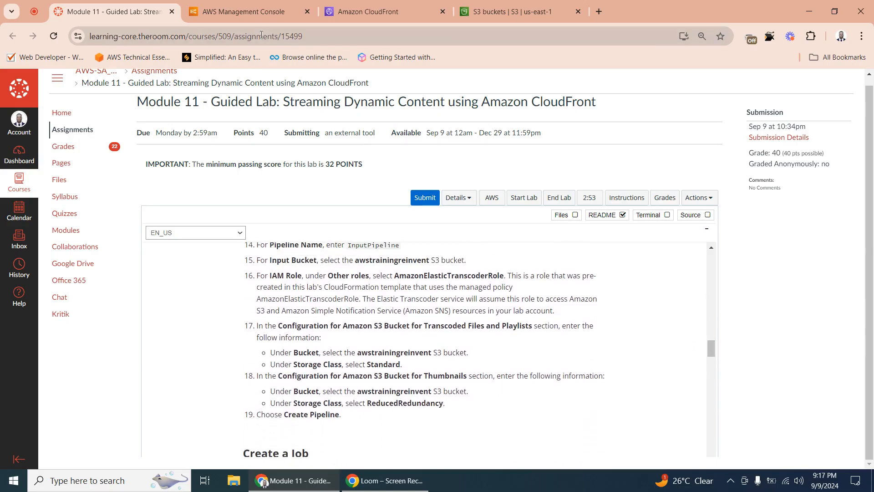
pyautogui.click(255, 8)
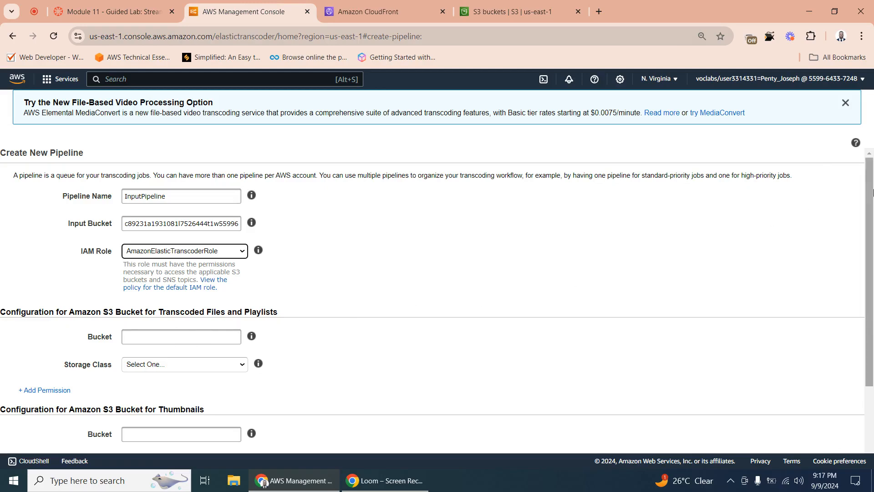
pyautogui.moveTo(871, 187); pyautogui.dragTo(862, 246)
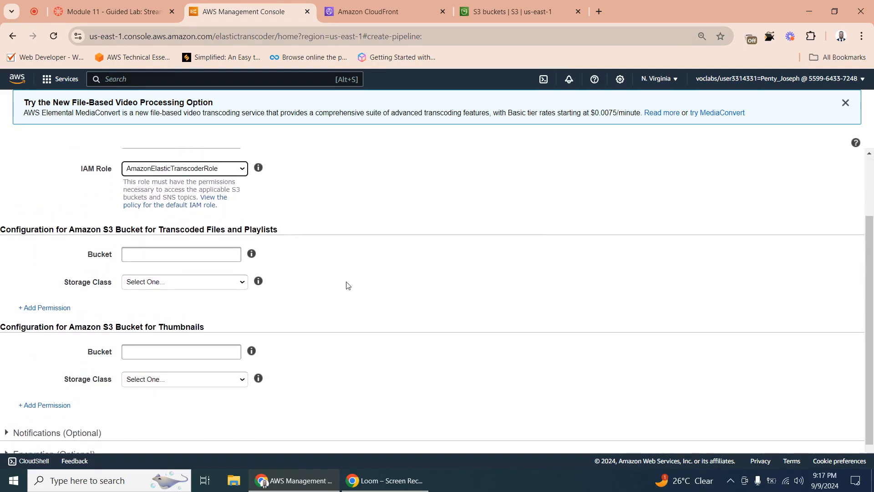
pyautogui.click(148, 252)
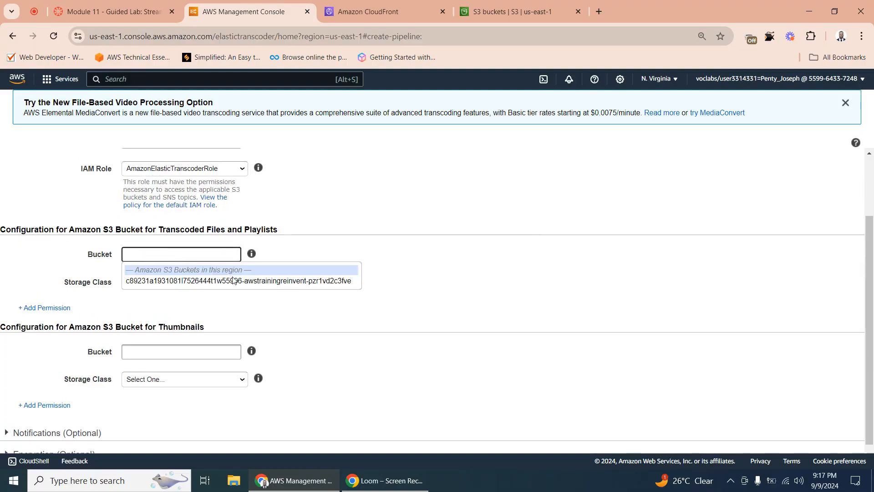
pyautogui.click(304, 283)
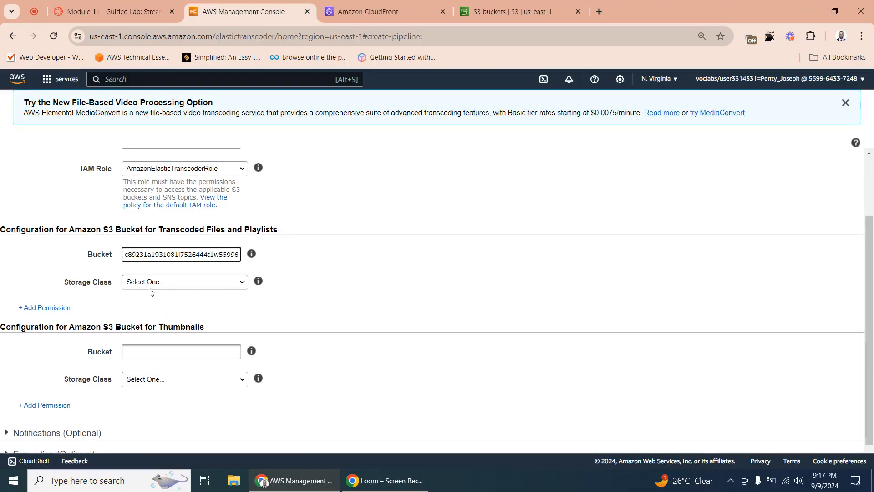
pyautogui.click(161, 282)
pyautogui.click(153, 313)
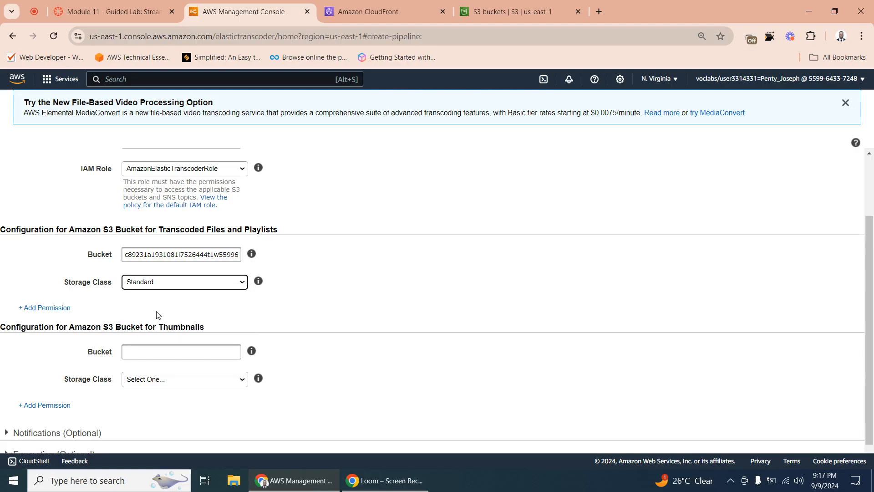
# - Recheck the lab instructions and configure thumbnails with the awstrainingreinvent bucket and the Reduced Redundancy storage class
pyautogui.click(114, 13)
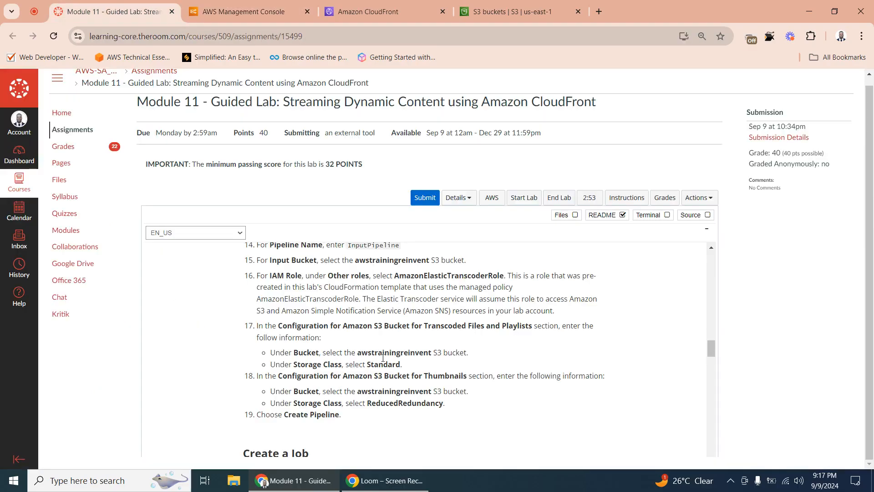
pyautogui.moveTo(398, 364); pyautogui.dragTo(292, 369)
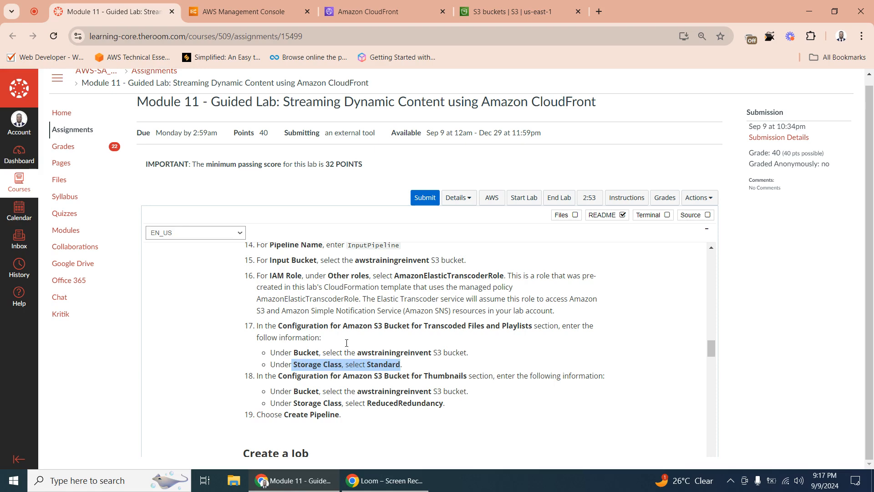
pyautogui.click(246, 12)
pyautogui.click(161, 351)
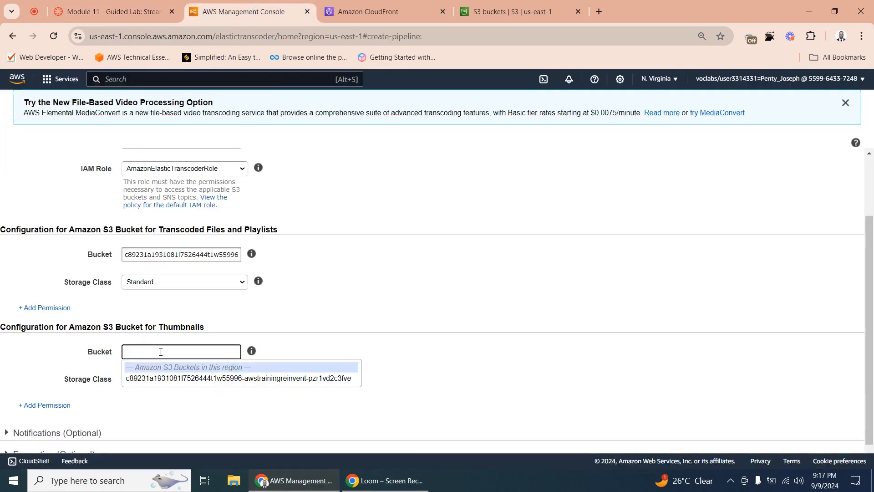
pyautogui.click(196, 378)
pyautogui.click(165, 380)
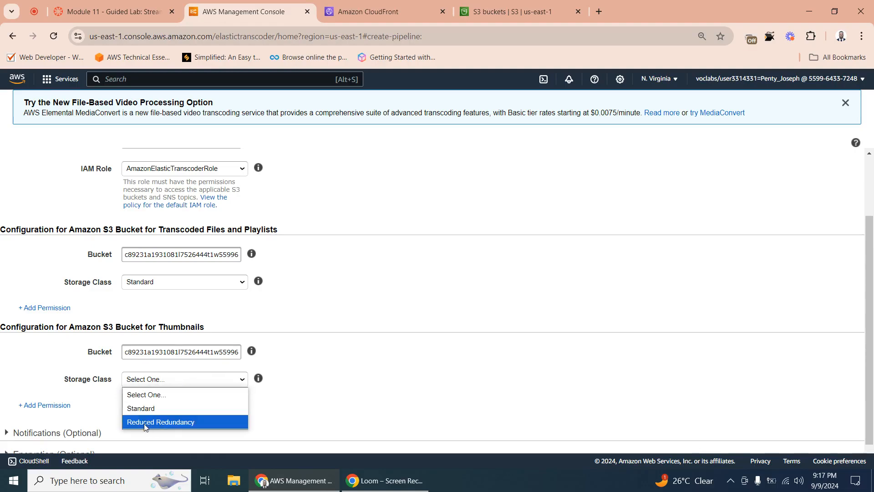
pyautogui.click(186, 422)
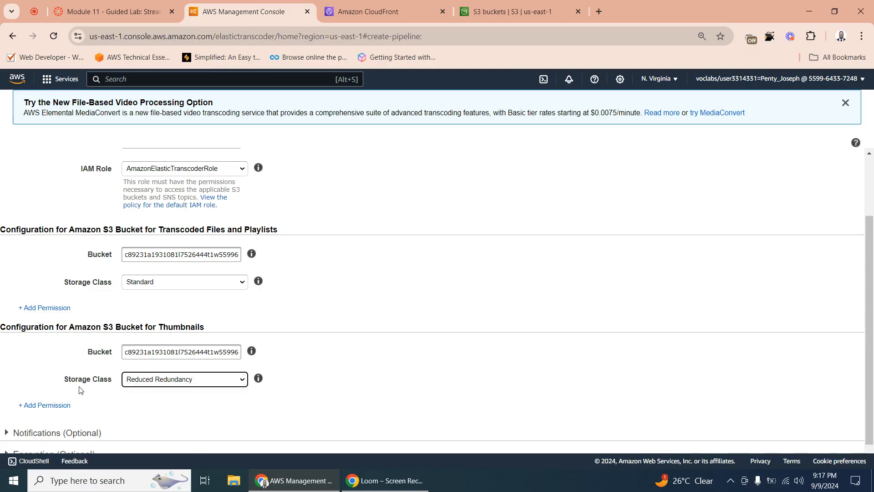
pyautogui.moveTo(206, 329); pyautogui.dragTo(154, 329)
pyautogui.click(203, 324)
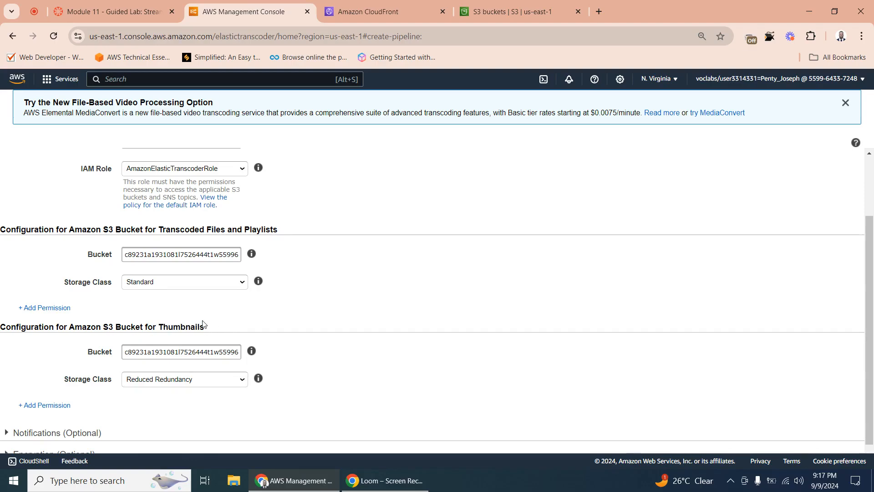
# - Read the remaining pipeline instructions in the lab and review the completed settings in the new pipeline form
pyautogui.click(113, 4)
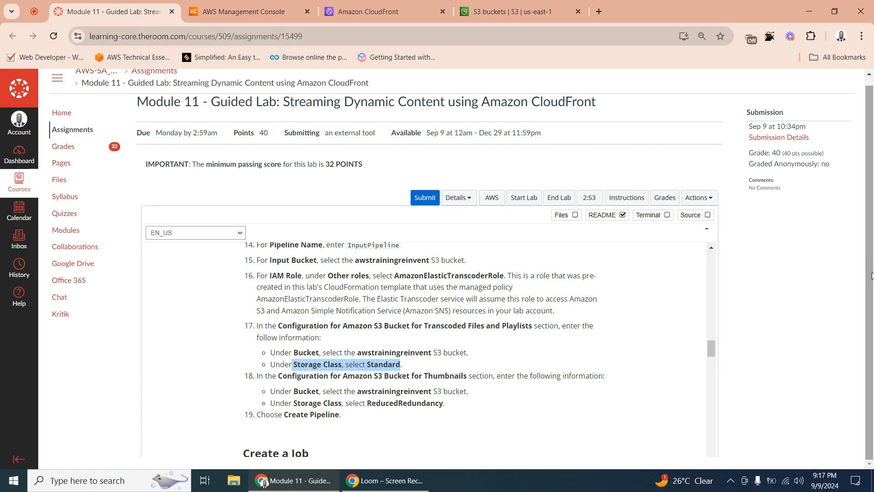
pyautogui.moveTo(712, 348); pyautogui.dragTo(711, 359)
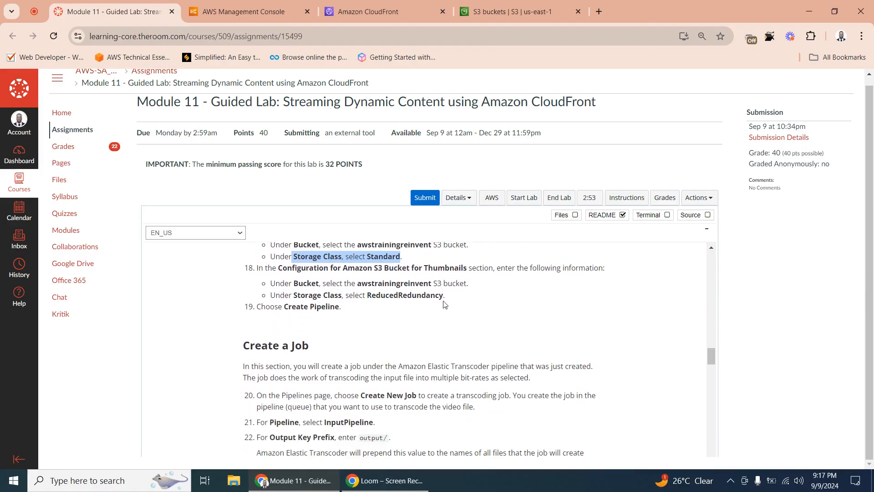
pyautogui.click(266, 7)
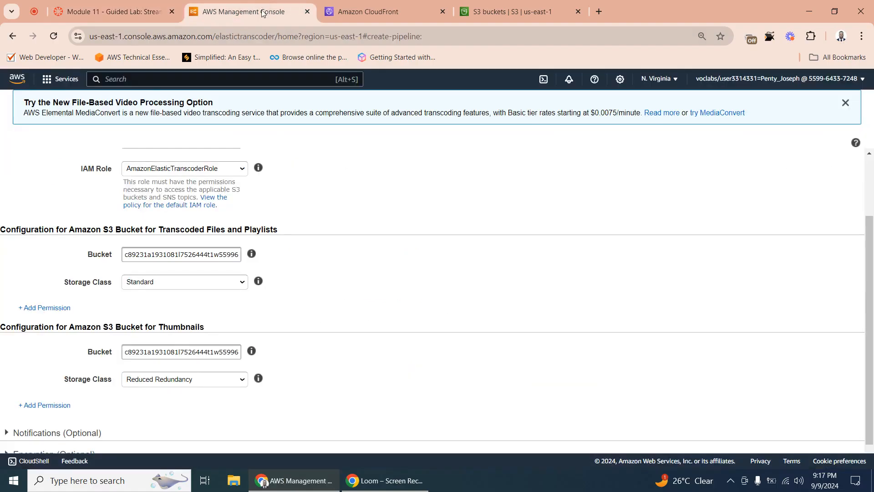
pyautogui.scroll(1, 283, 332)
pyautogui.scroll(-1, 283, 332)
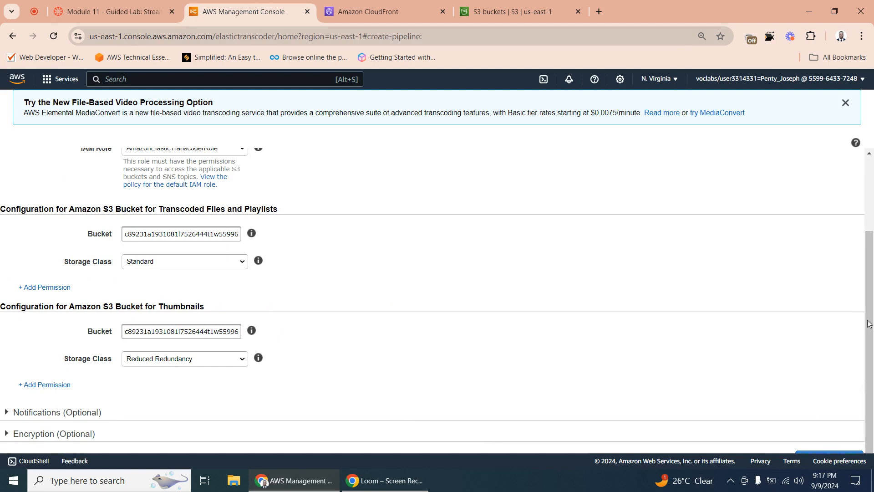
pyautogui.scroll(3, 870, 254)
pyautogui.scroll(-3, 870, 254)
# - Reduce the browser zoom to 80% and create the pipeline with the entered settings
pyautogui.click(862, 36)
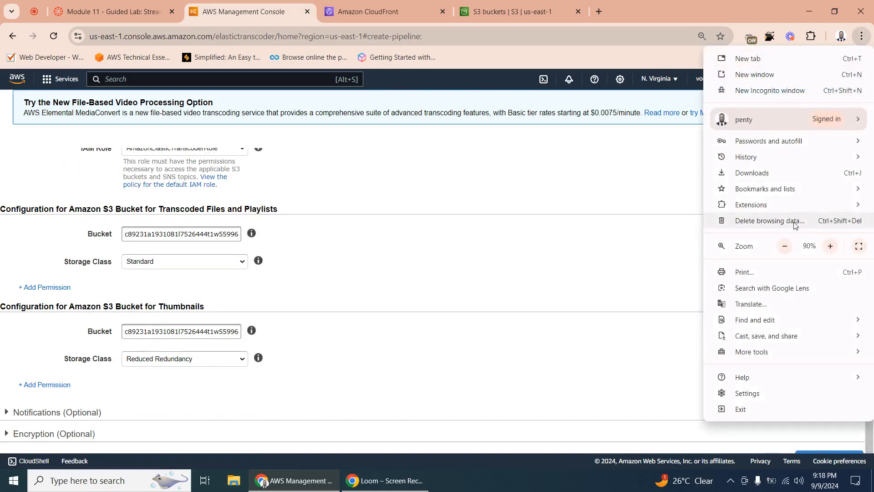
pyautogui.click(785, 246)
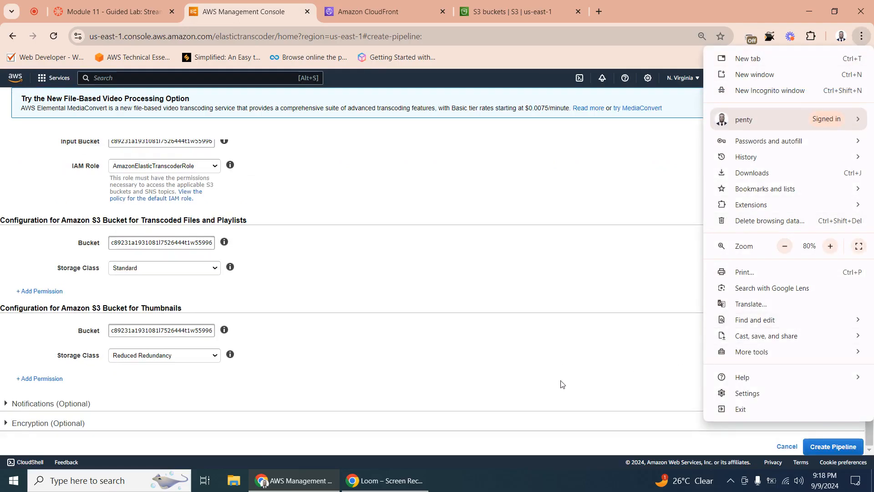
pyautogui.click(639, 445)
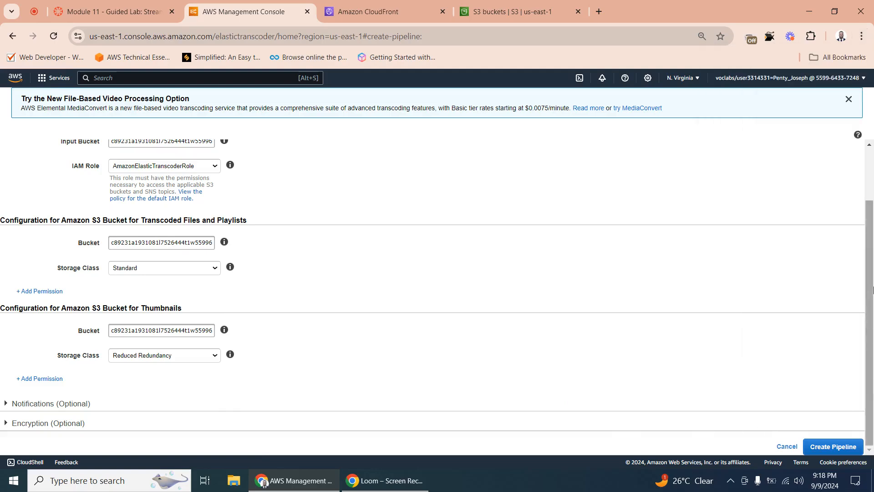
pyautogui.click(838, 447)
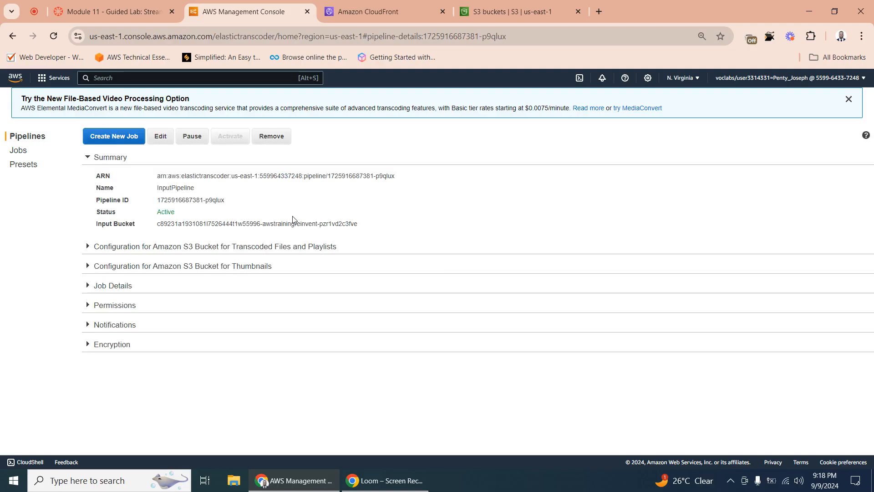
# - Read the lab's Create a Job instructions, start a new transcoding job and select InputPipeline as its pipeline
pyautogui.click(131, 4)
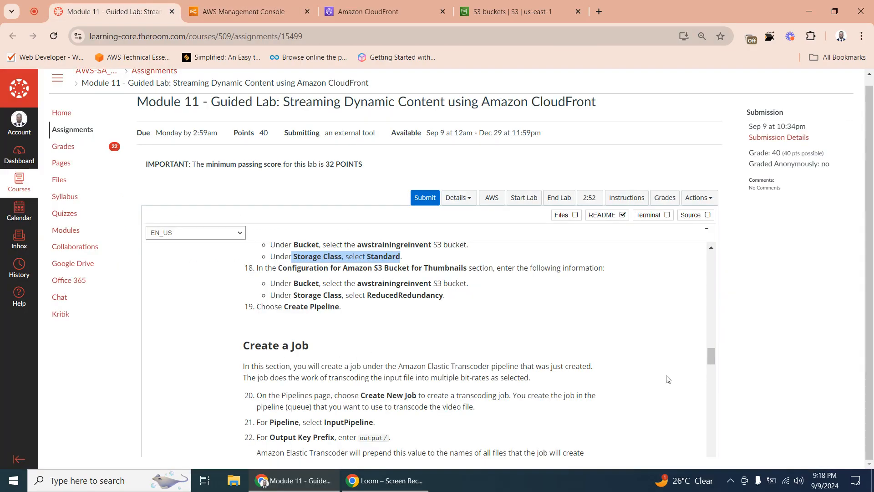
pyautogui.scroll(-1, 712, 358)
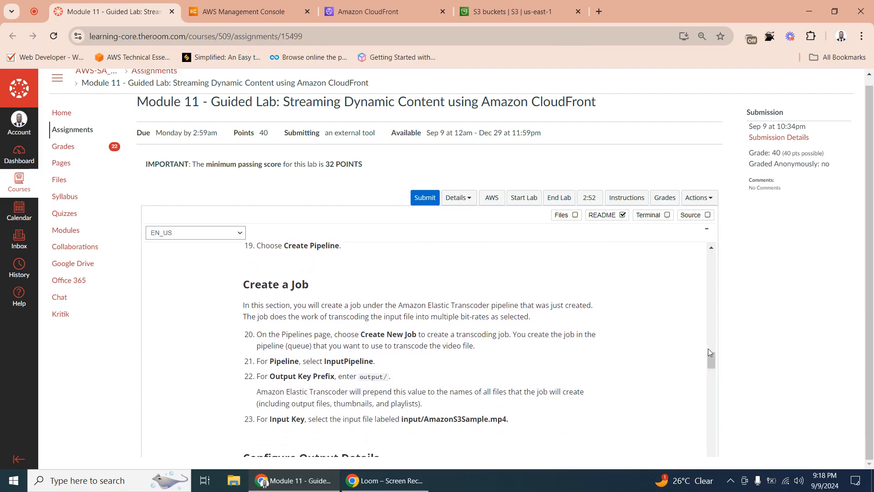
pyautogui.moveTo(712, 355); pyautogui.dragTo(713, 358)
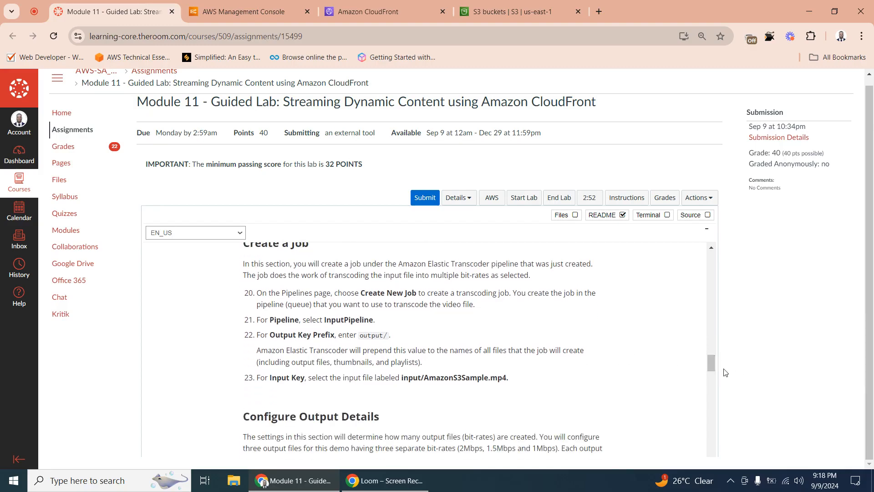
pyautogui.moveTo(710, 364); pyautogui.dragTo(708, 362)
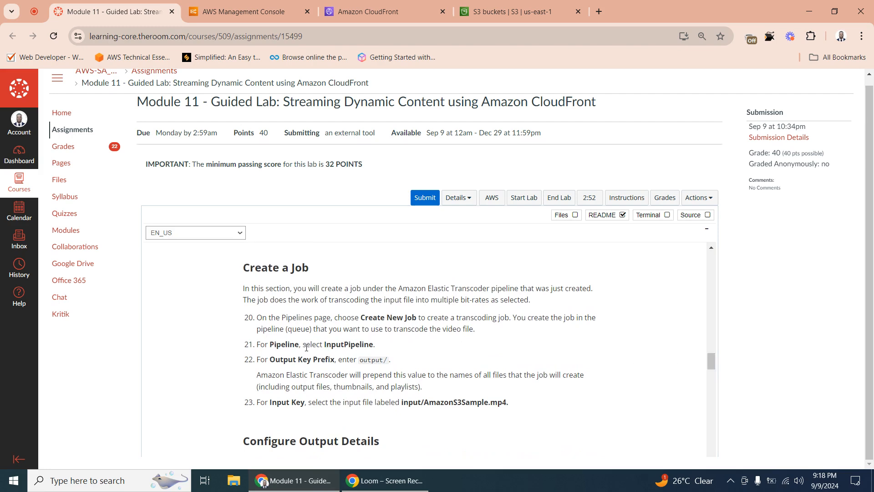
pyautogui.click(250, 2)
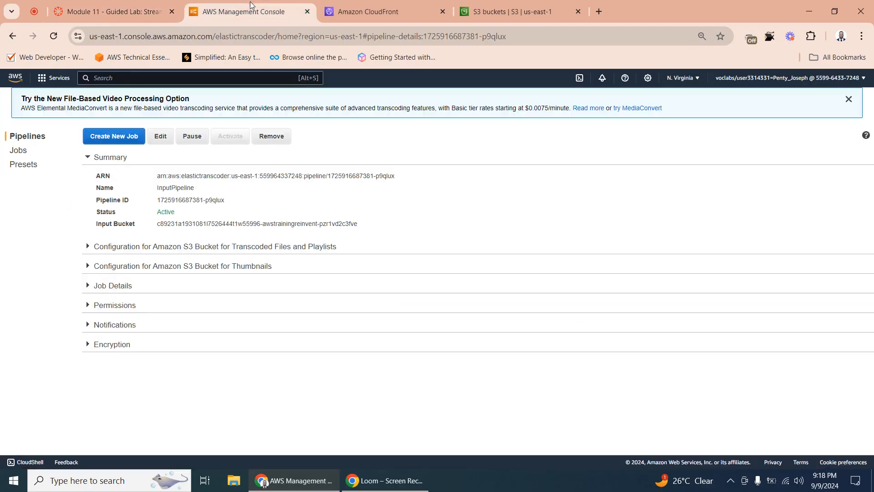
pyautogui.click(110, 138)
pyautogui.click(129, 178)
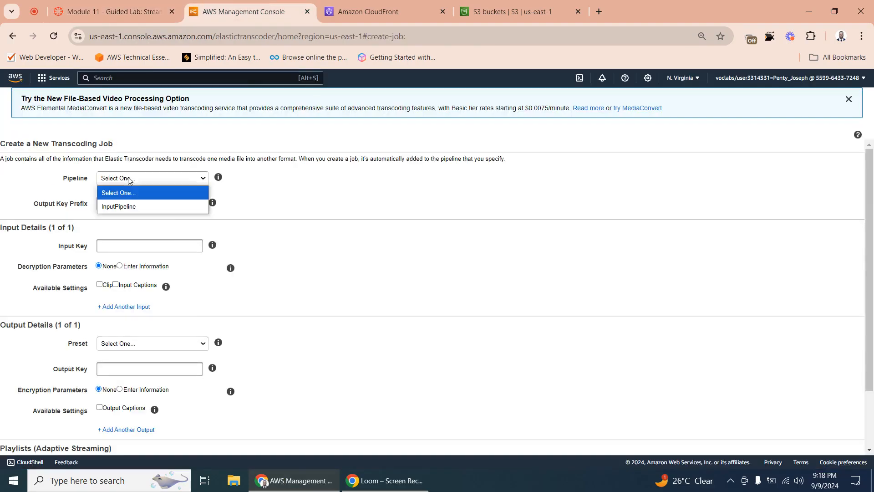
pyautogui.click(132, 206)
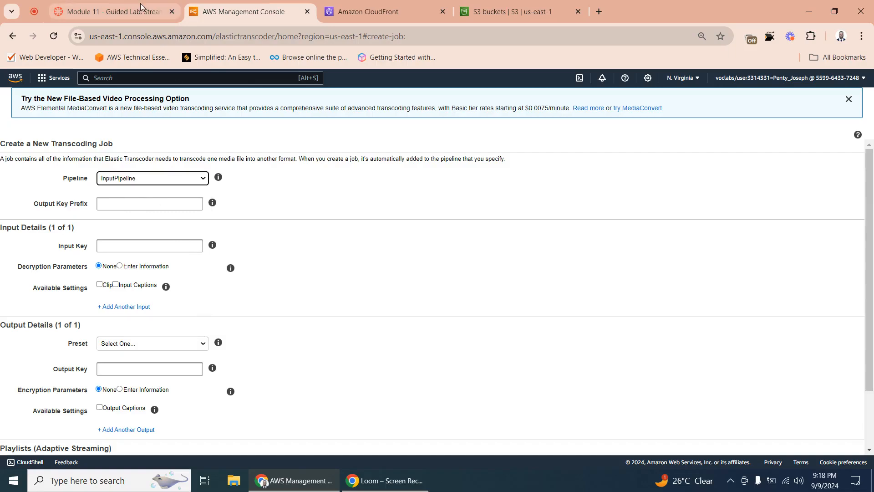
# - Copy the output/ prefix from lab instruction 22 and paste it as the job's Output Key Prefix
pyautogui.click(141, 7)
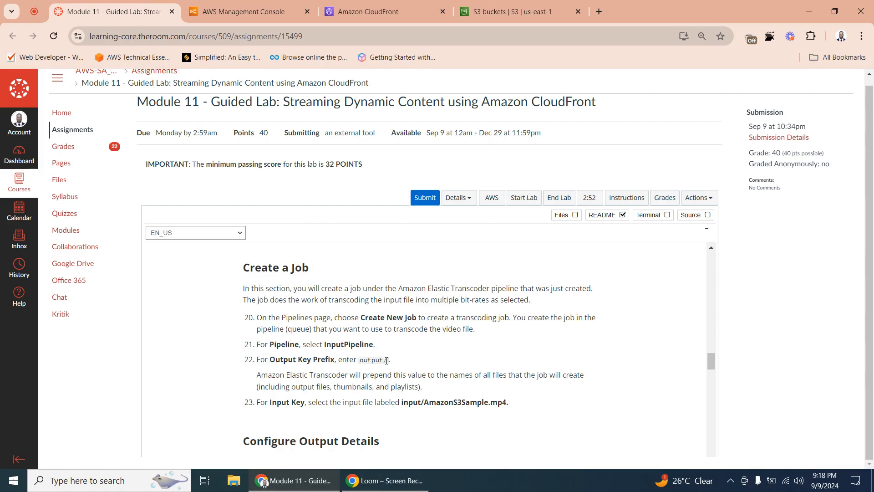
pyautogui.moveTo(388, 360); pyautogui.dragTo(360, 360)
pyautogui.rightClick(369, 360)
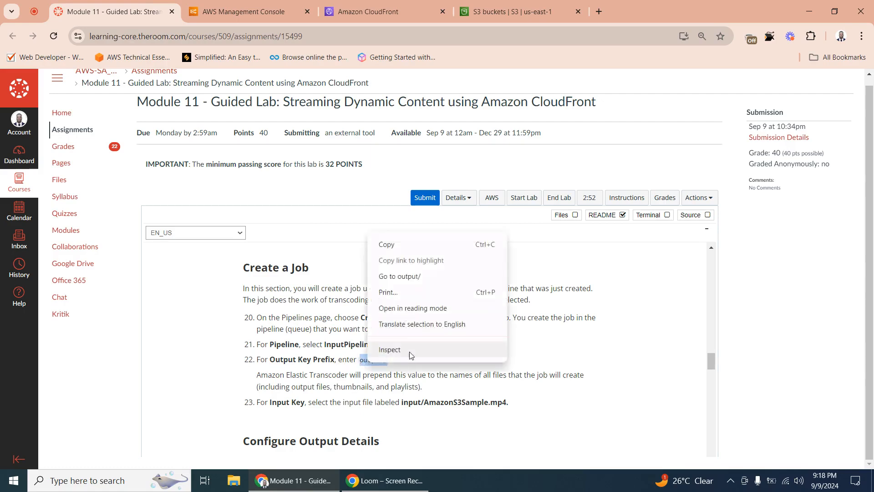
pyautogui.click(387, 246)
pyautogui.click(246, 13)
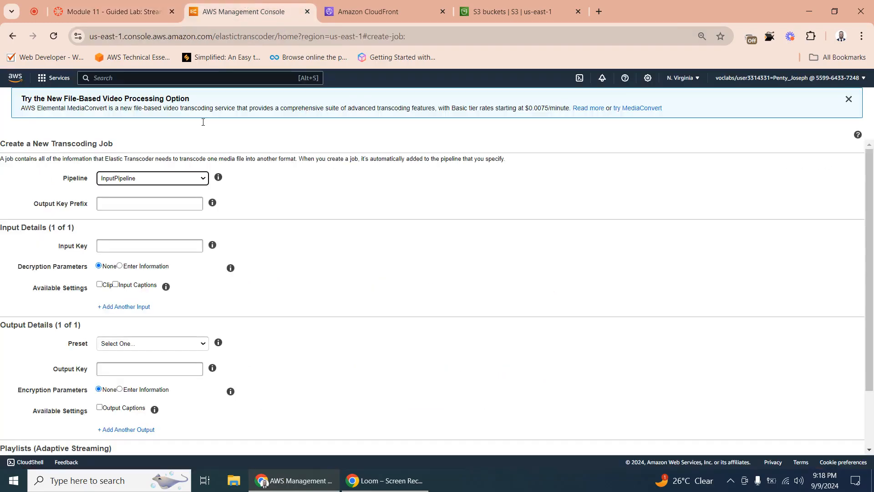
pyautogui.click(116, 204)
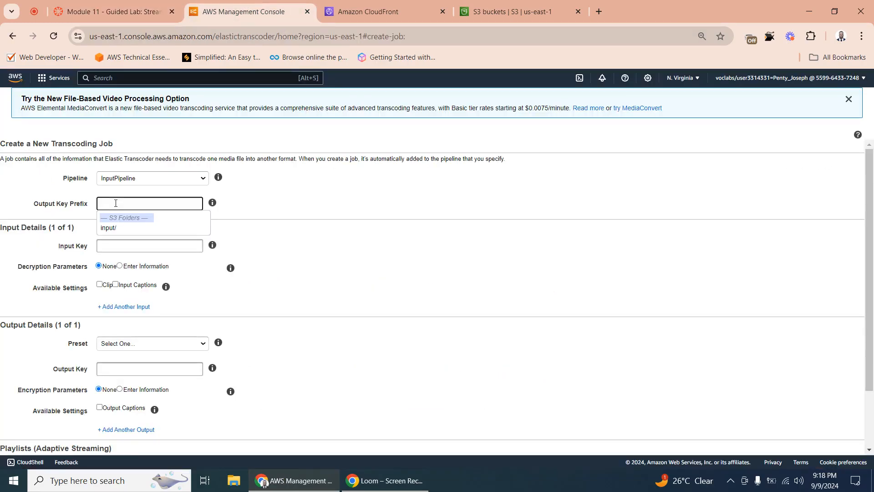
pyautogui.rightClick(116, 204)
pyautogui.click(157, 315)
pyautogui.click(298, 232)
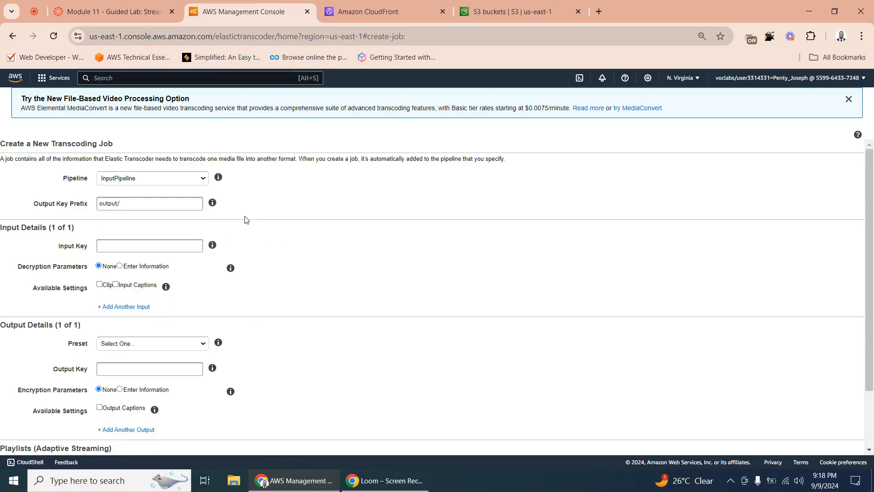
# - Following lab instruction 23, set the job's Input Key to input/AmazonS3Sample.mp4
pyautogui.click(122, 15)
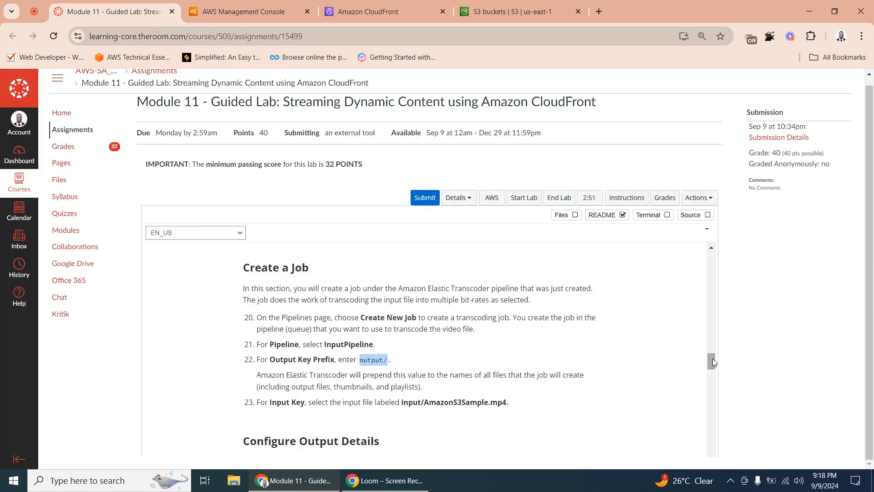
pyautogui.moveTo(712, 359); pyautogui.dragTo(712, 364)
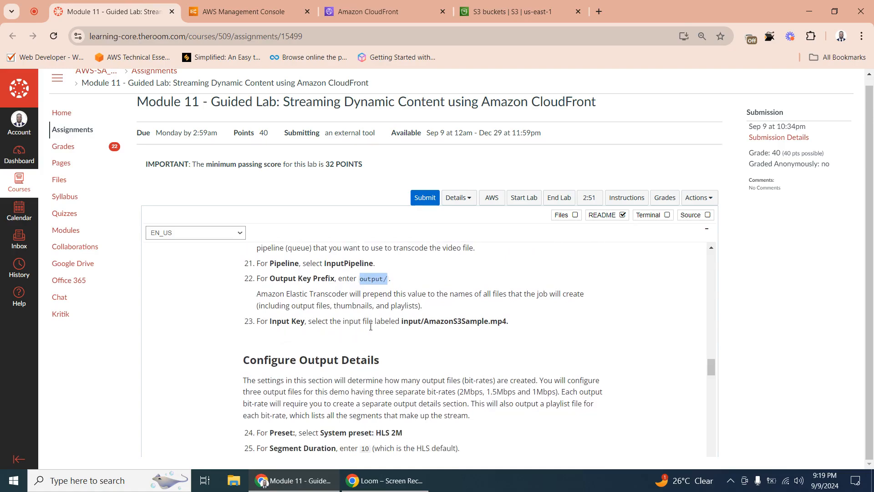
pyautogui.click(258, 10)
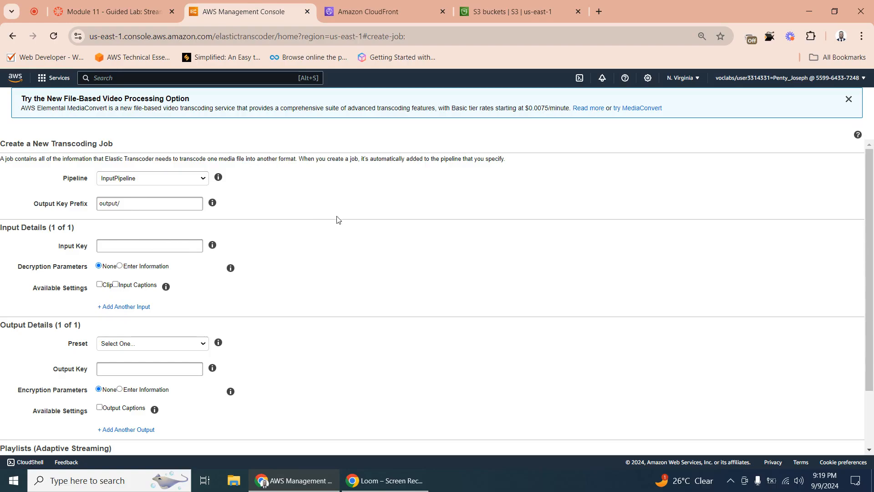
pyautogui.scroll(-1, 345, 188)
pyautogui.scroll(1, 345, 188)
pyautogui.click(131, 245)
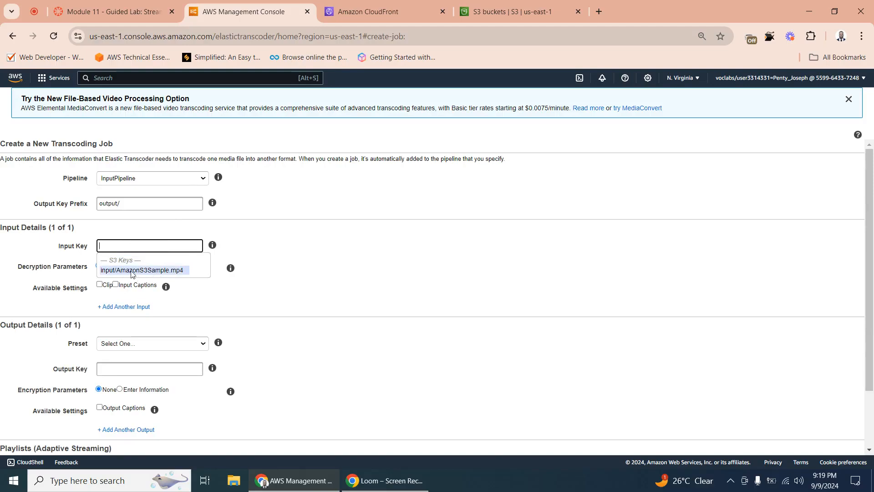
pyautogui.click(123, 3)
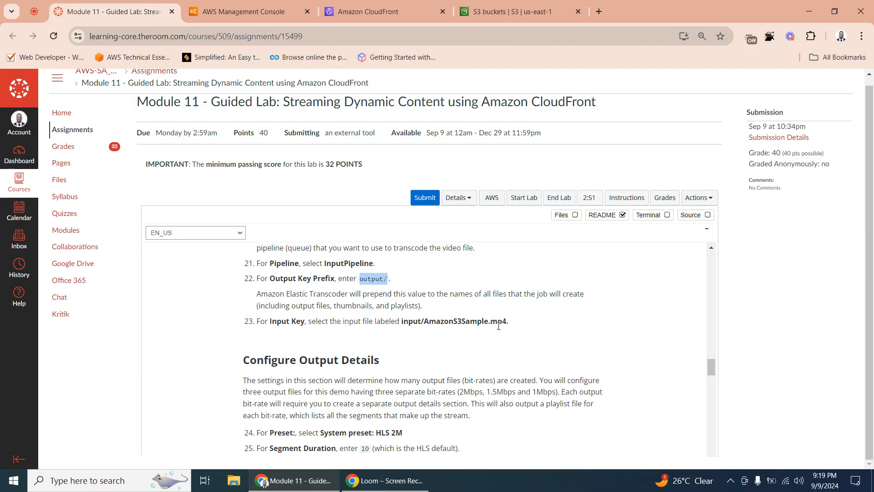
pyautogui.click(244, 12)
pyautogui.click(162, 271)
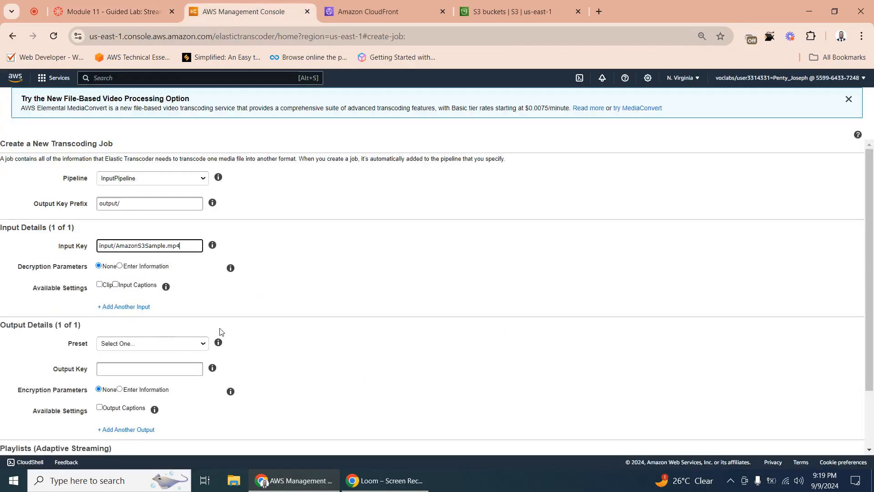
# - Read the lab's Configure Output Details section and reselect input/AmazonS3Sample.mp4 as the job's Input Key
pyautogui.click(119, 10)
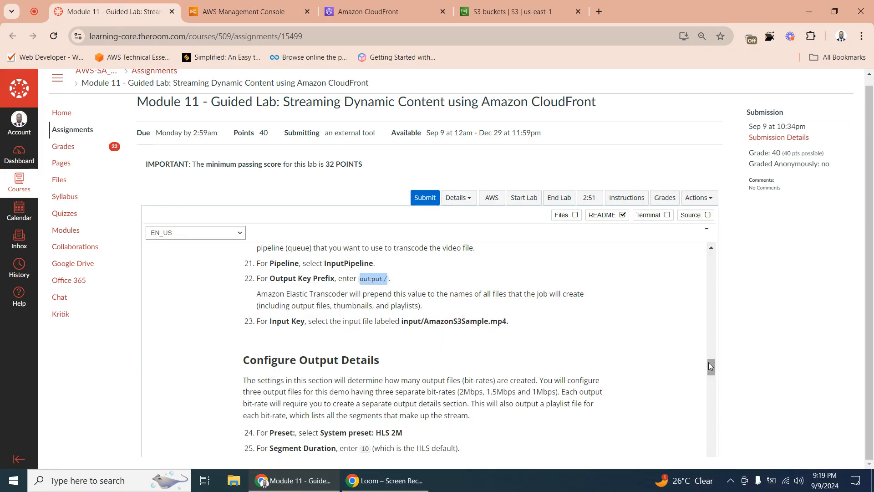
pyautogui.moveTo(708, 362); pyautogui.dragTo(709, 370)
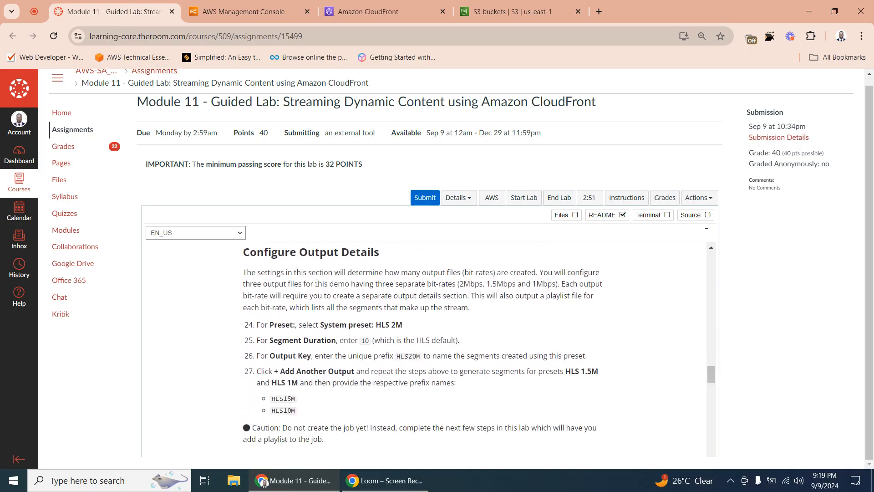
pyautogui.click(252, 13)
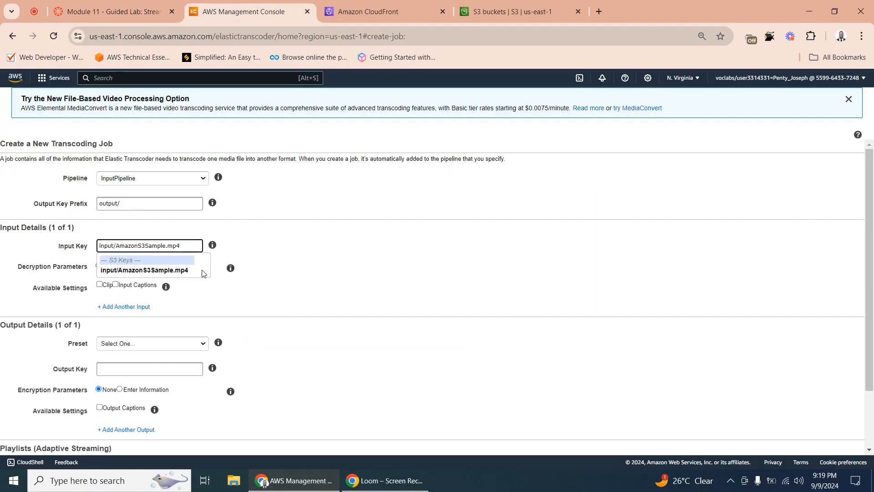
pyautogui.click(167, 271)
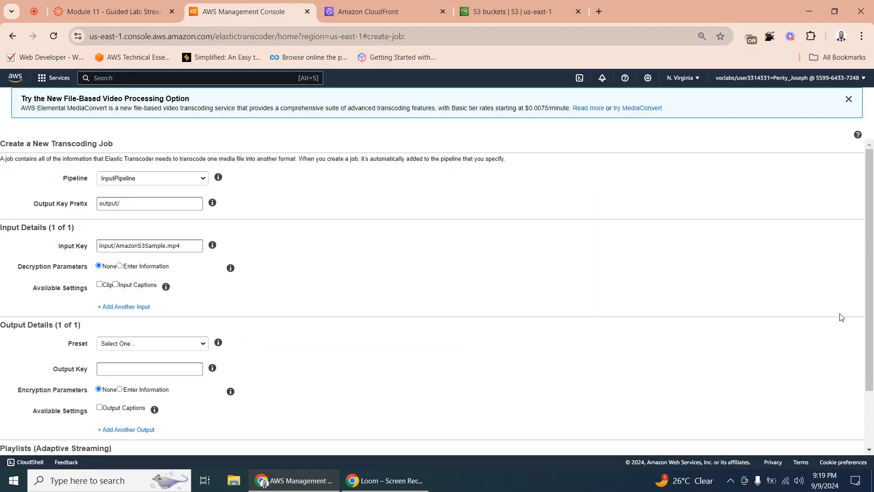
pyautogui.scroll(-3, 872, 261)
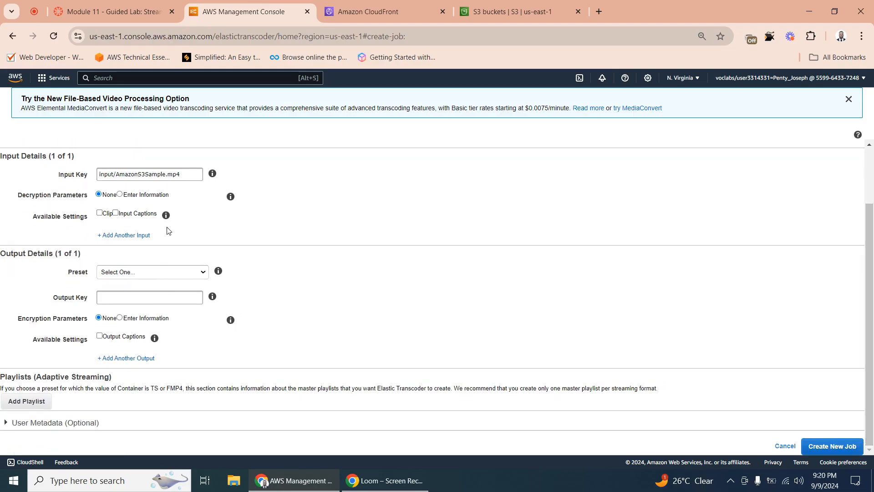
# - Recheck the lab's preset instruction, choose System preset: HLS 2M for the first output and set its segment duration to 10
pyautogui.click(144, 12)
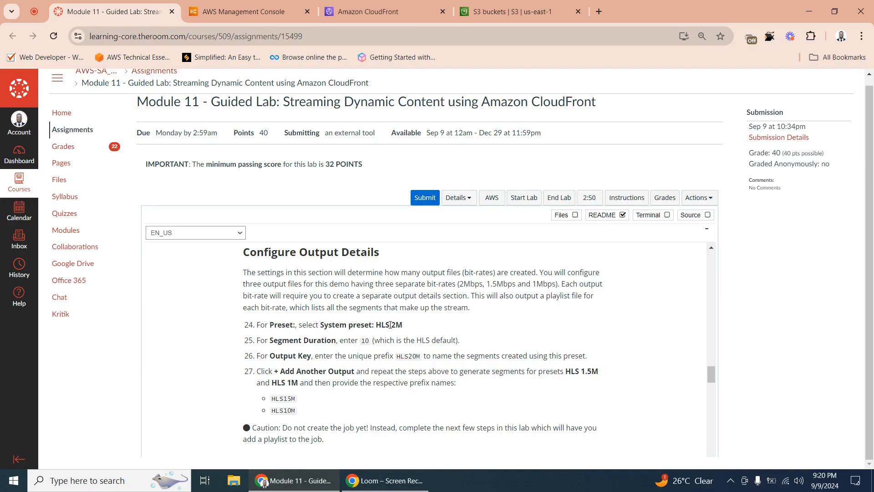
pyautogui.click(244, 12)
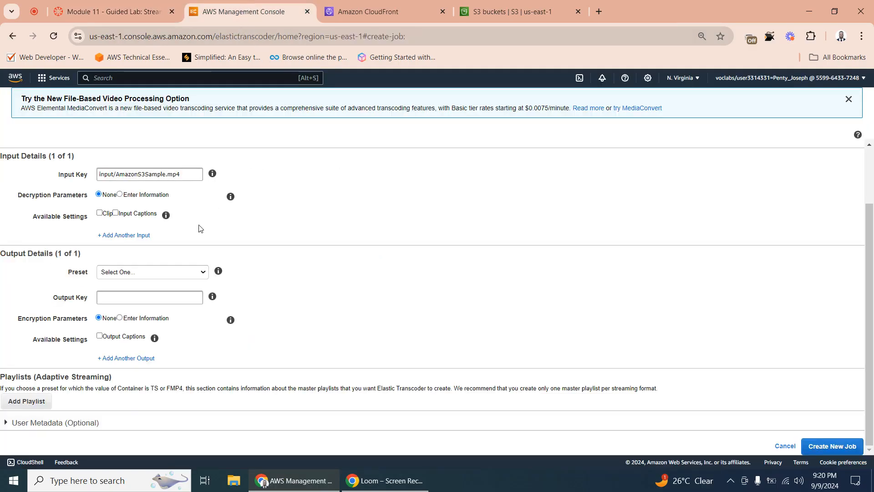
pyautogui.click(123, 276)
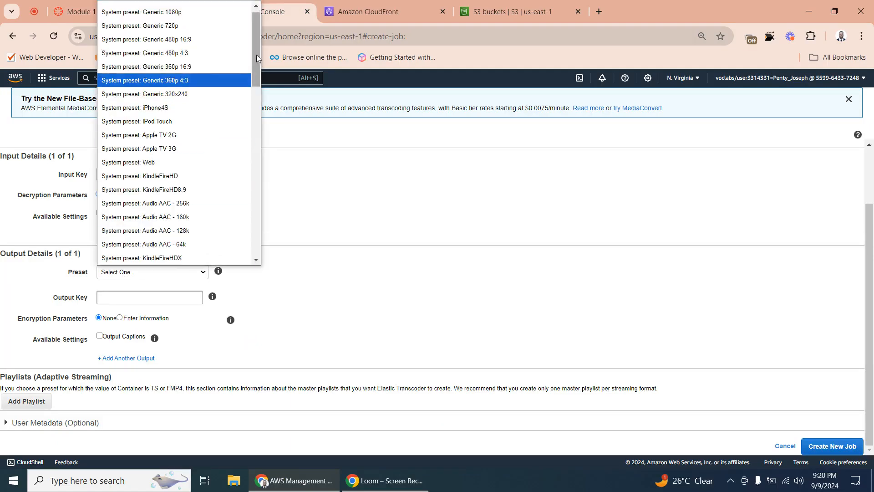
pyautogui.moveTo(255, 56); pyautogui.dragTo(245, 152)
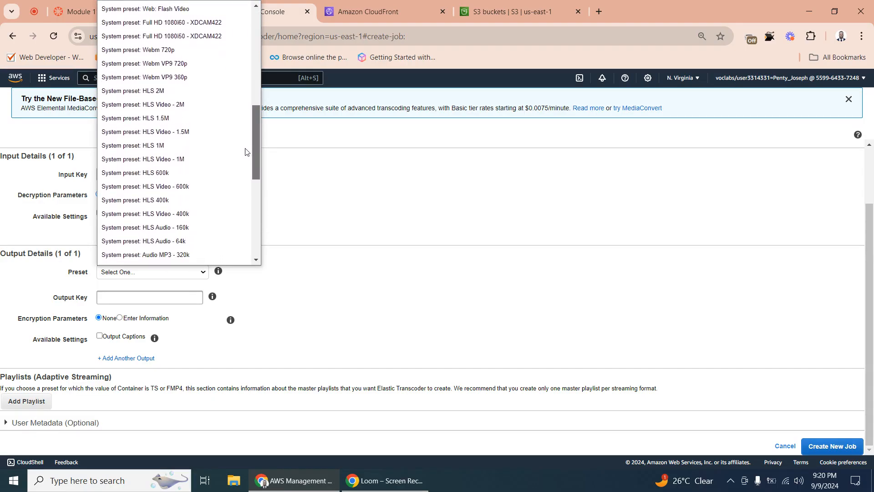
pyautogui.click(162, 95)
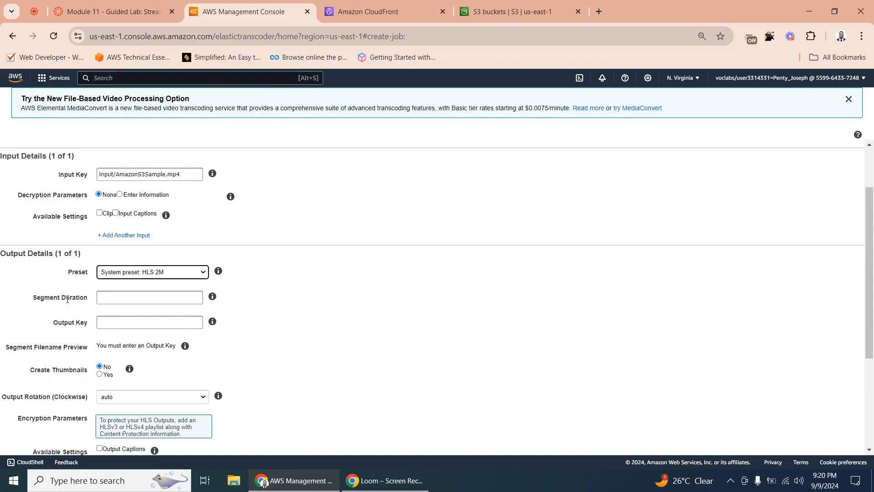
pyautogui.click(111, 296)
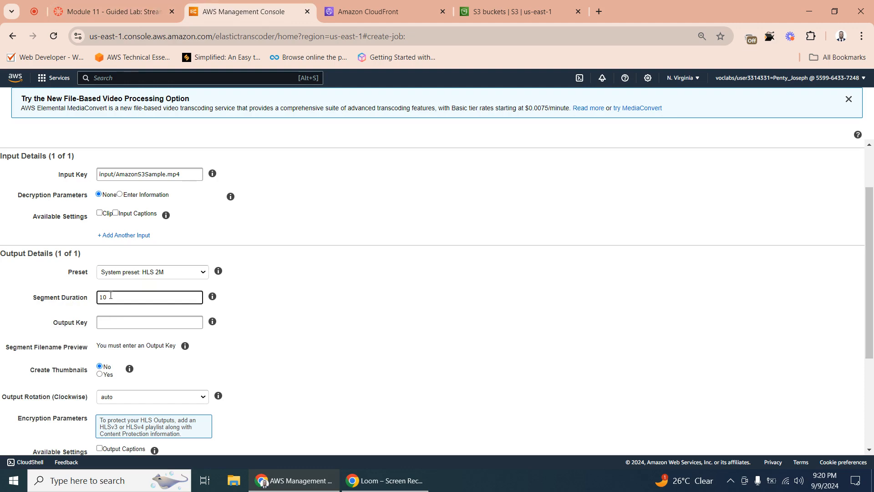
# - Copy the prefix HLS20M from lab instruction 26 and paste it as the first output's Output Key
pyautogui.click(110, 322)
pyautogui.click(109, 11)
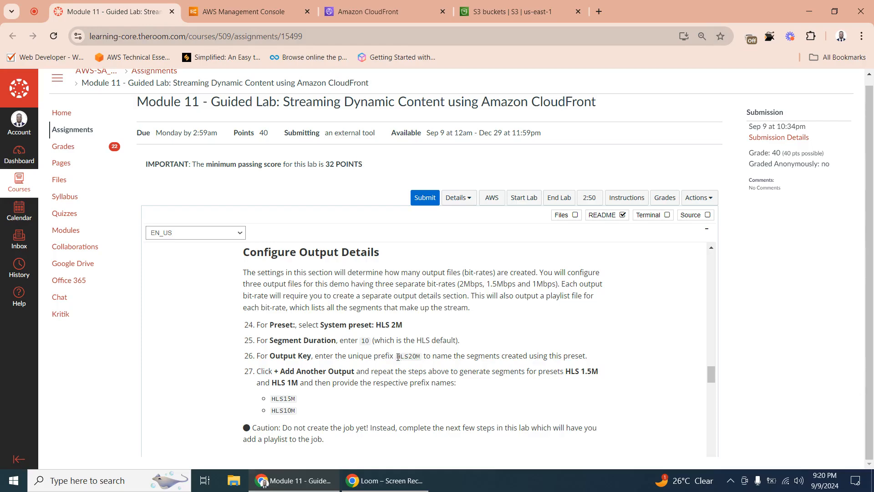
pyautogui.moveTo(397, 357); pyautogui.dragTo(419, 358)
pyautogui.rightClick(409, 358)
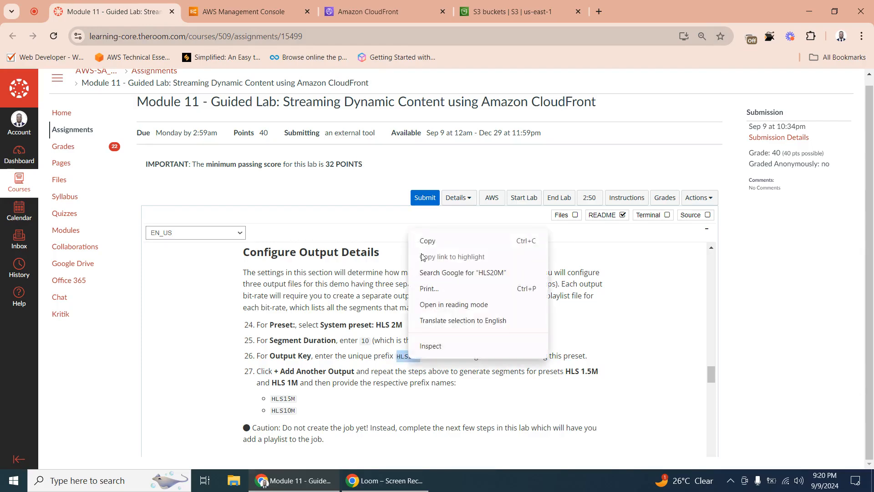
pyautogui.click(424, 240)
pyautogui.click(228, 10)
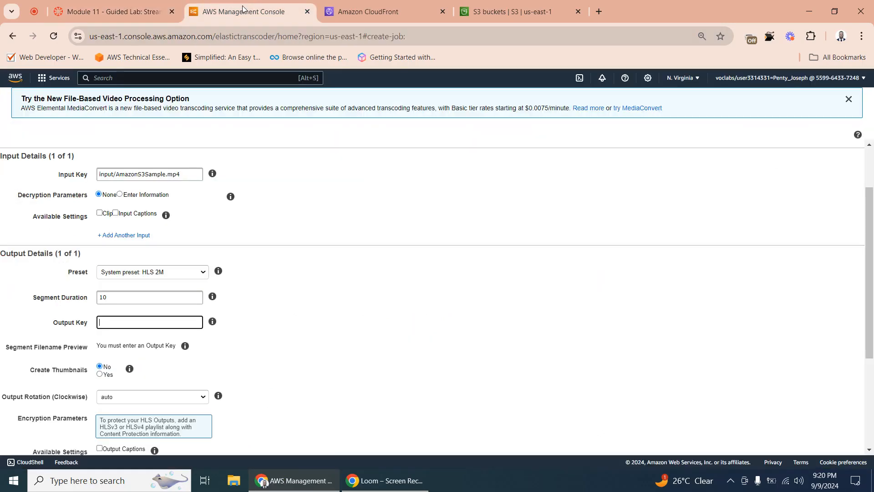
pyautogui.rightClick(102, 321)
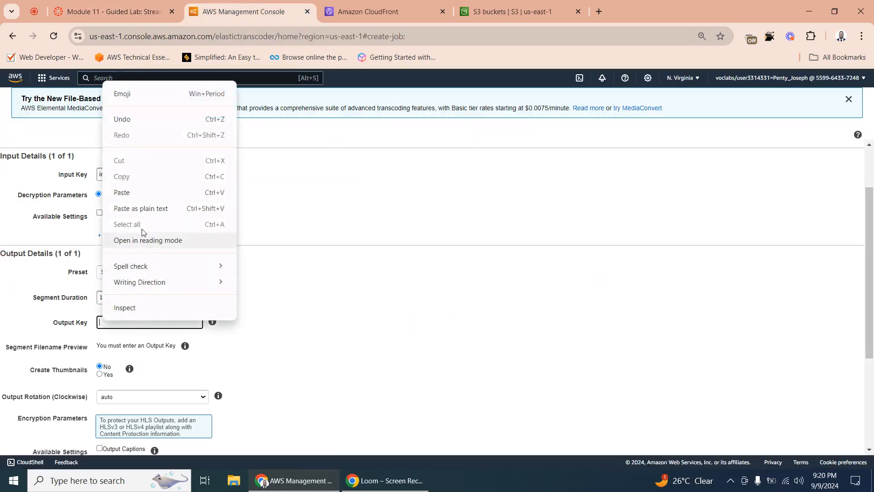
pyautogui.click(133, 191)
pyautogui.scroll(-2, 183, 335)
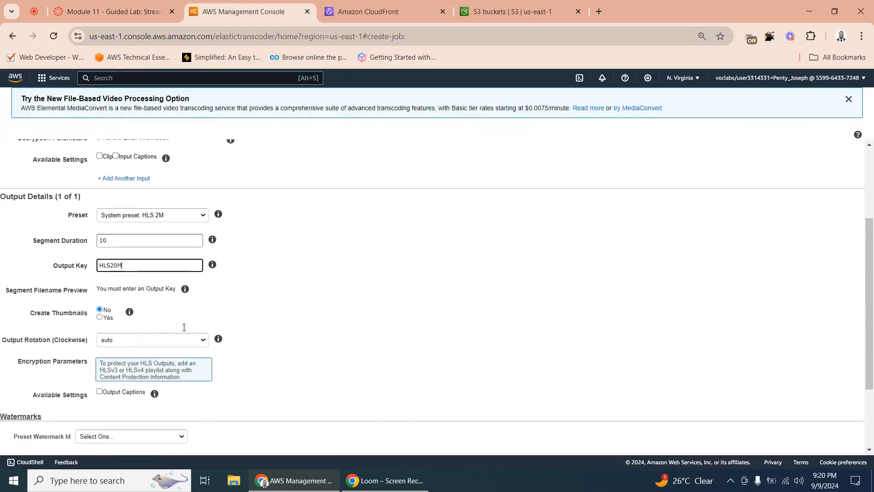
pyautogui.click(322, 265)
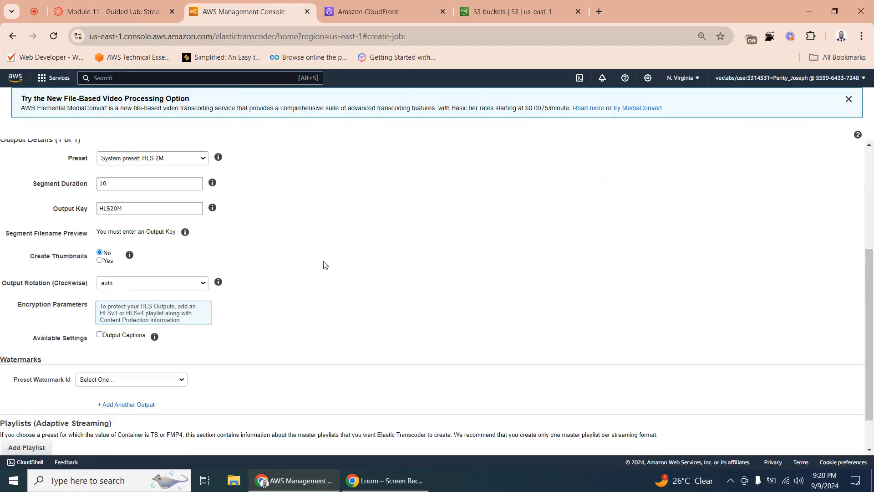
# - Read lab instruction 27 and add a second output to the transcoding job
pyautogui.scroll(-1, 324, 264)
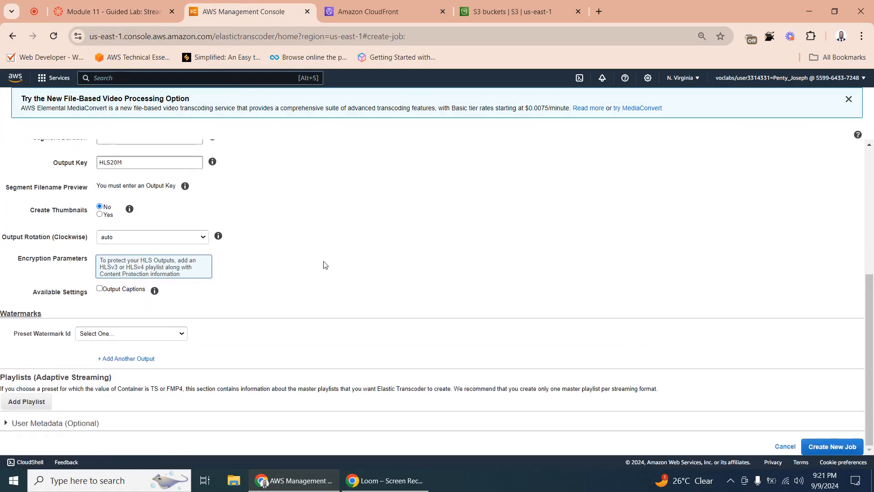
pyautogui.click(114, 9)
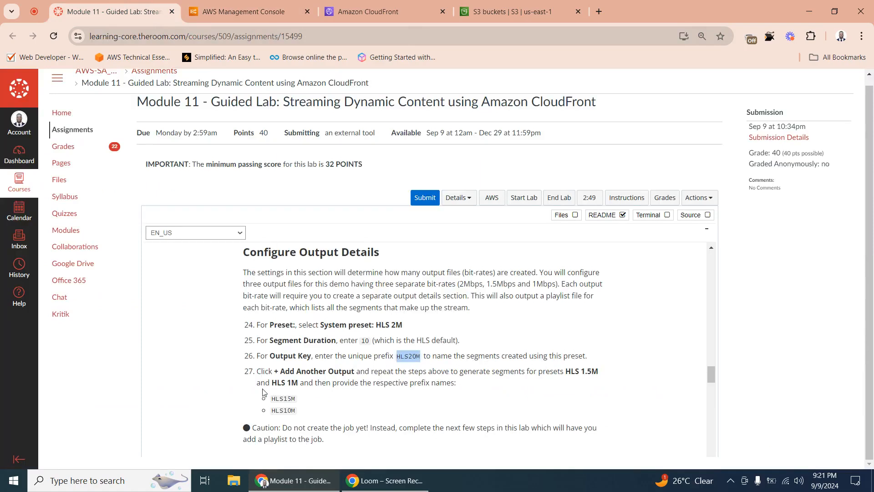
pyautogui.click(235, 3)
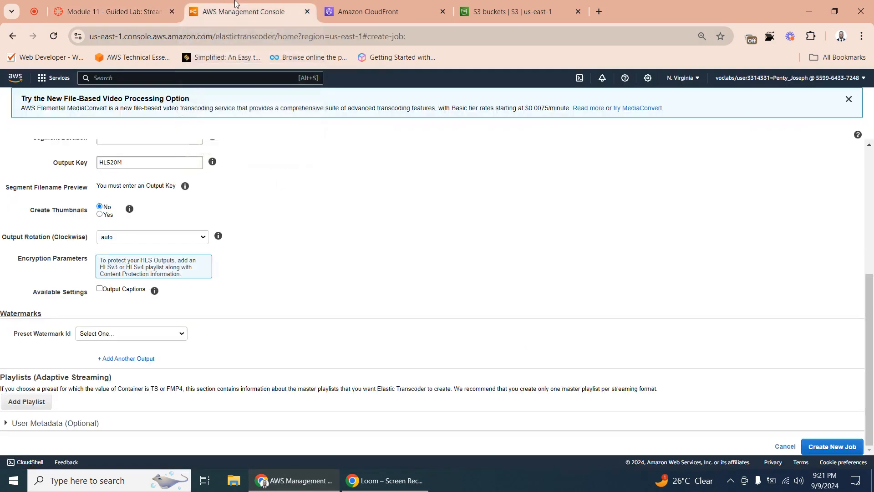
pyautogui.click(109, 359)
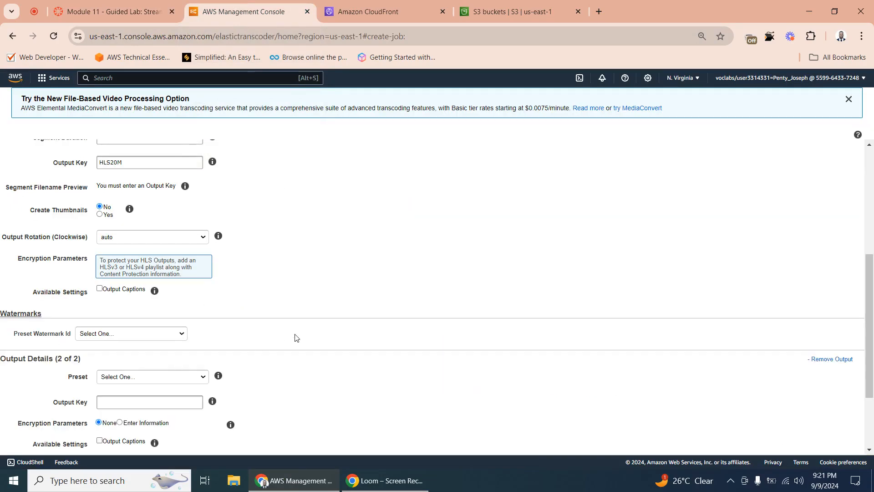
# - Recheck lab instruction 27 and add a third output to the transcoding job
pyautogui.scroll(-3, 297, 338)
pyautogui.click(137, 10)
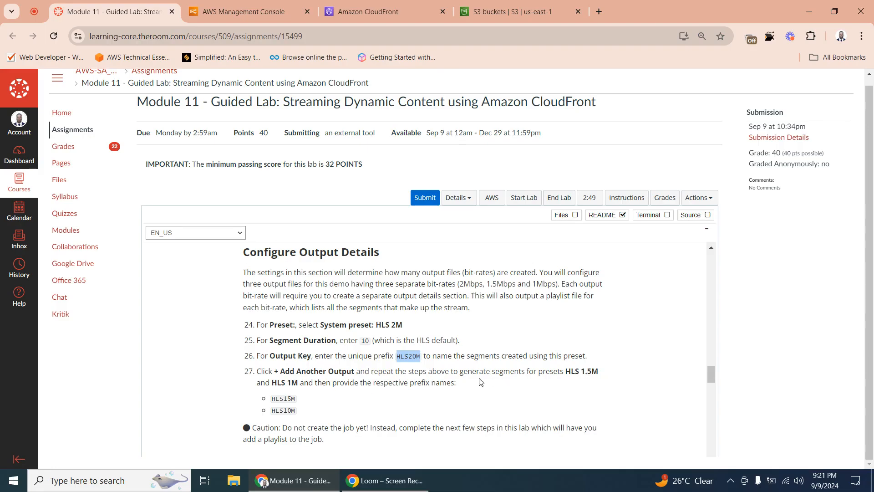
pyautogui.click(207, 13)
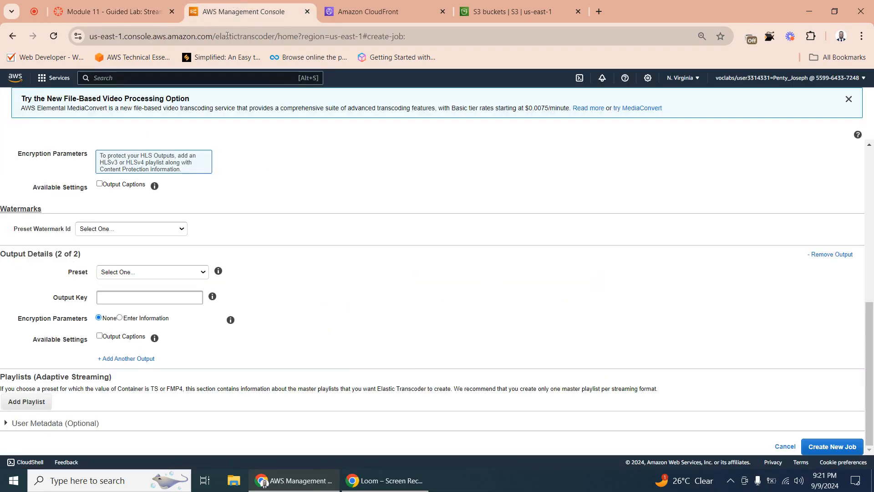
pyautogui.click(118, 360)
pyautogui.scroll(-3, 216, 299)
# - Check the lab's preset names, choose System preset: HLS 1.5M for the second output and set its segment duration to 10
pyautogui.scroll(7, 216, 298)
pyautogui.moveTo(866, 264); pyautogui.dragTo(850, 350)
pyautogui.click(142, 275)
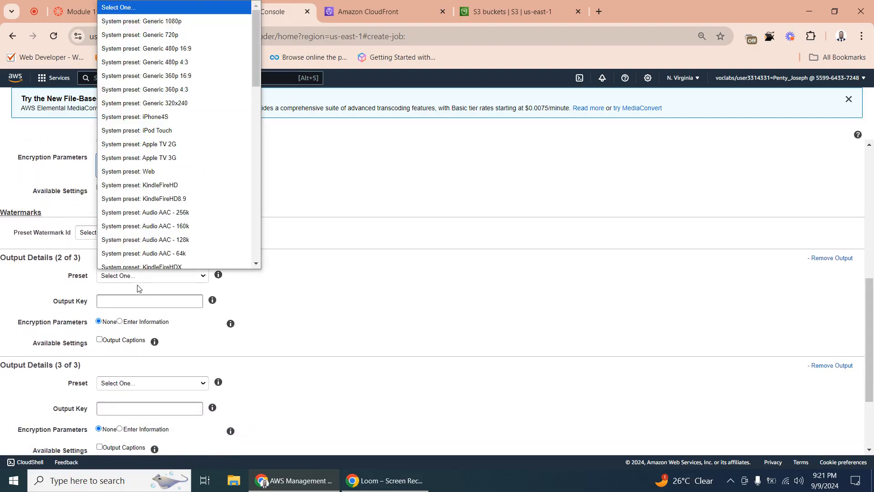
pyautogui.click(410, 308)
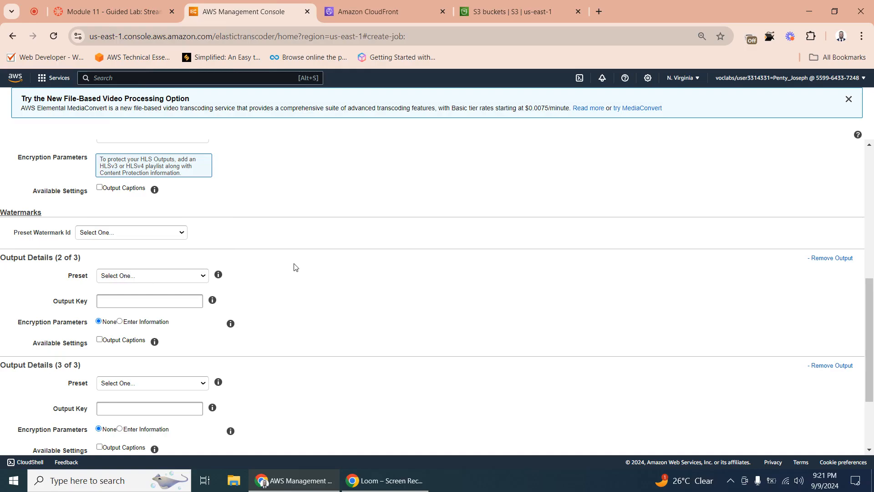
pyautogui.moveTo(870, 351); pyautogui.dragTo(791, 376)
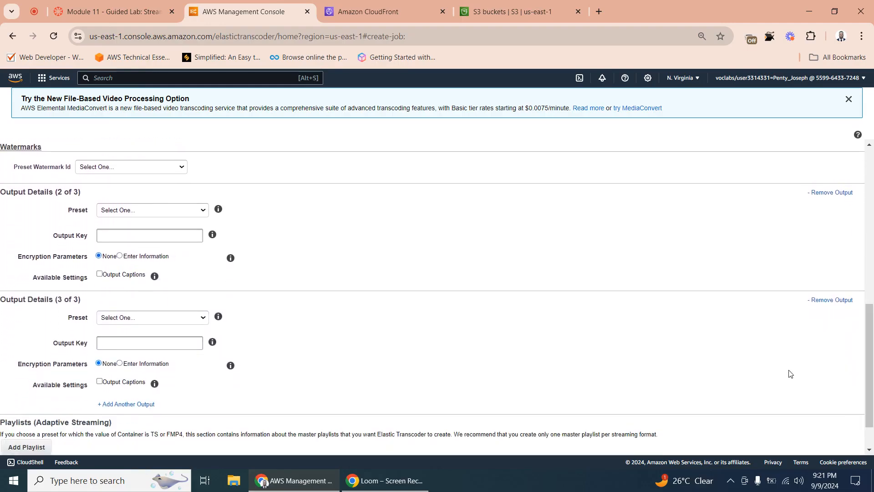
pyautogui.click(145, 210)
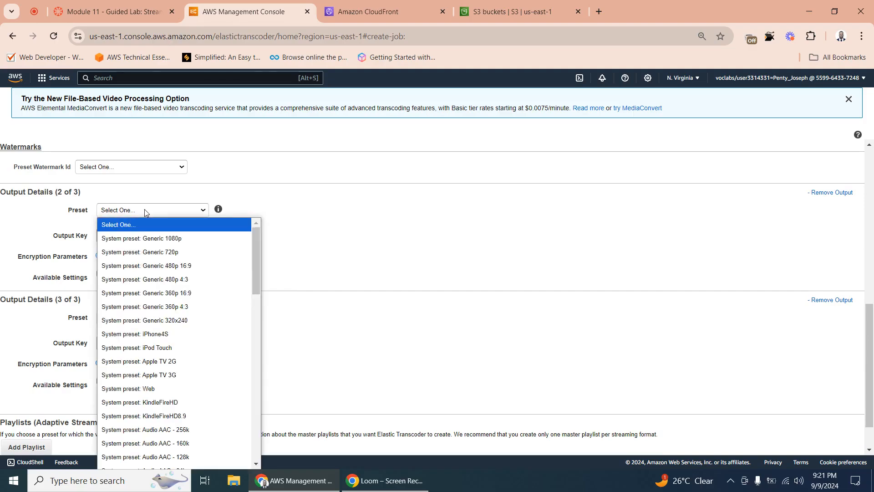
pyautogui.click(104, 11)
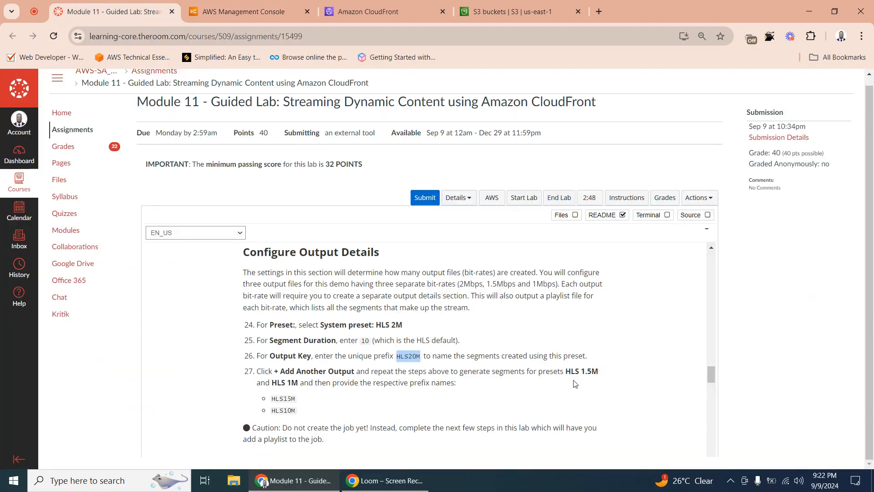
pyautogui.click(242, 12)
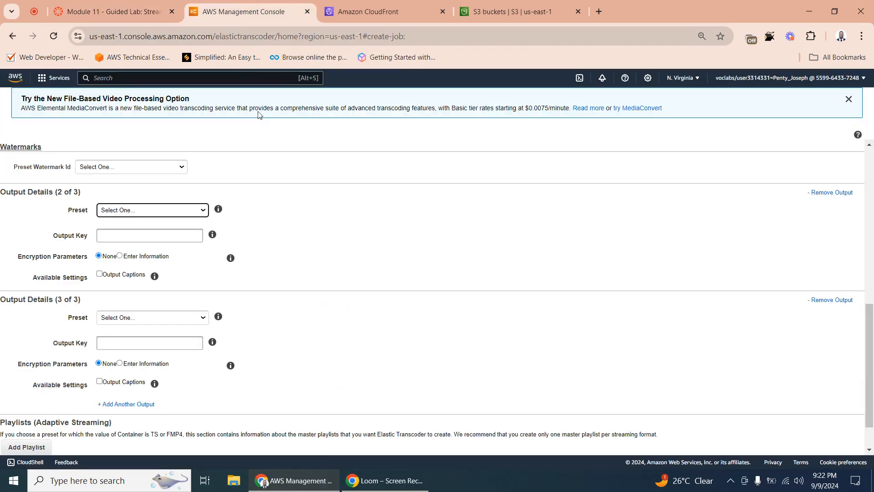
pyautogui.click(120, 210)
pyautogui.moveTo(255, 252); pyautogui.dragTo(253, 350)
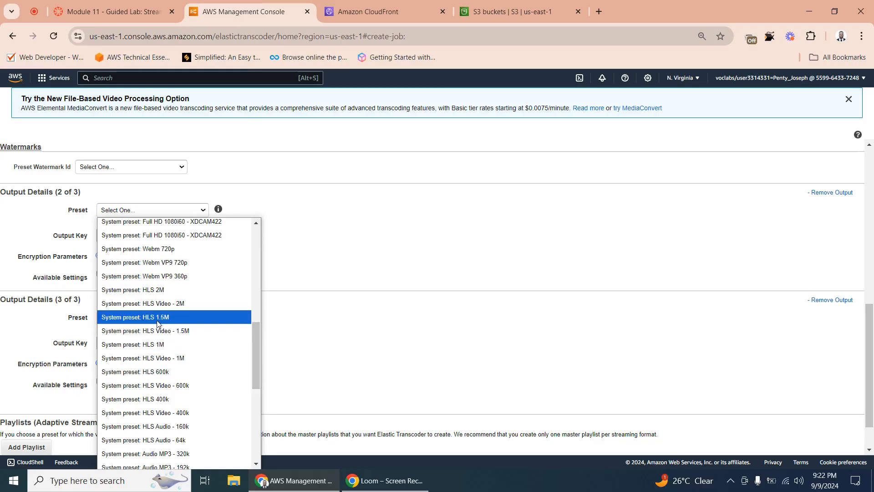
pyautogui.click(160, 317)
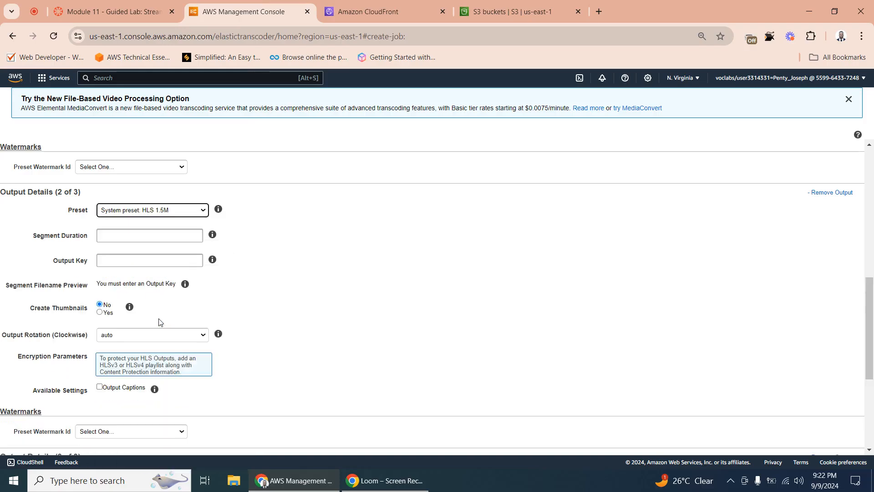
pyautogui.click(107, 237)
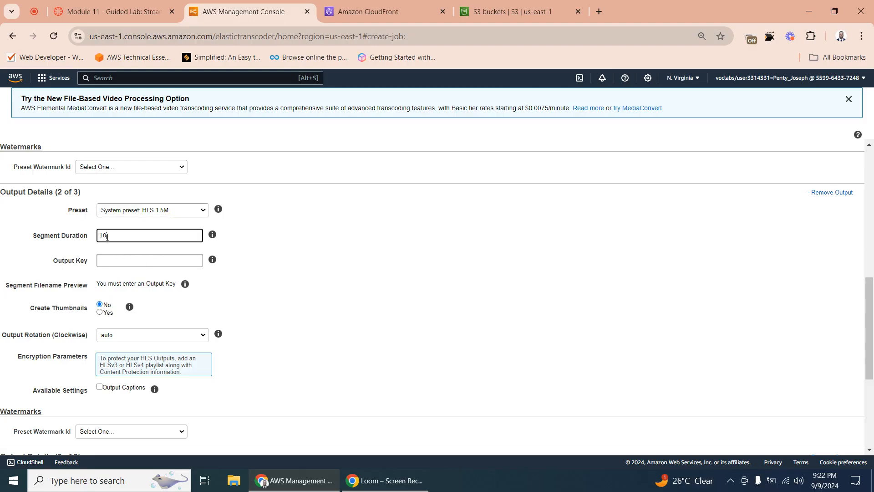
# - Copy the prefix HLS15M from lab instruction 27 and paste it as the second output's Output Key
pyautogui.click(115, 263)
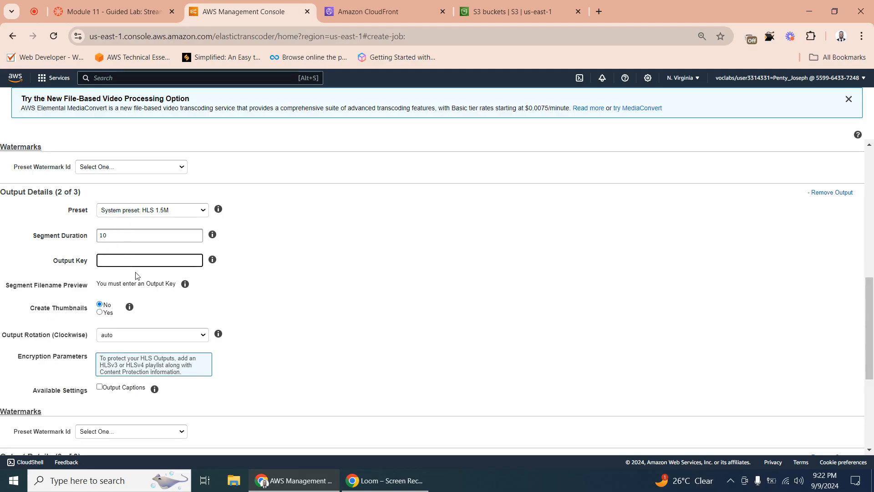
pyautogui.scroll(-5, 219, 292)
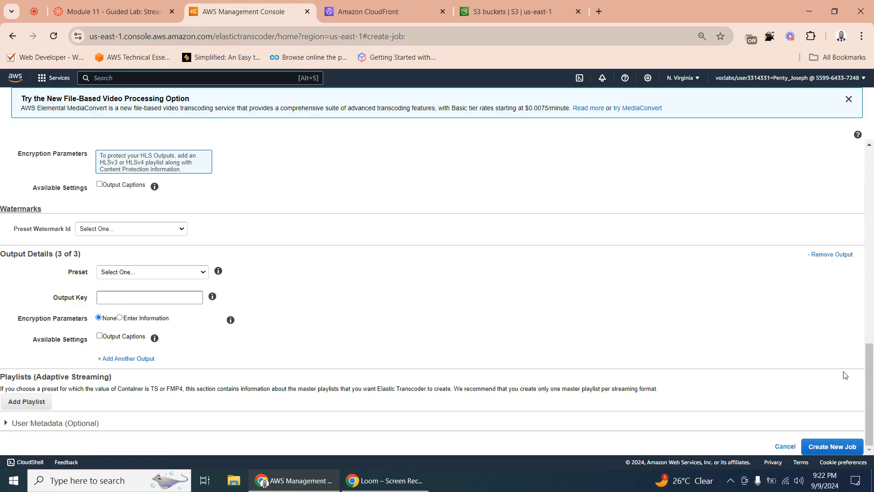
pyautogui.moveTo(870, 380); pyautogui.dragTo(872, 304)
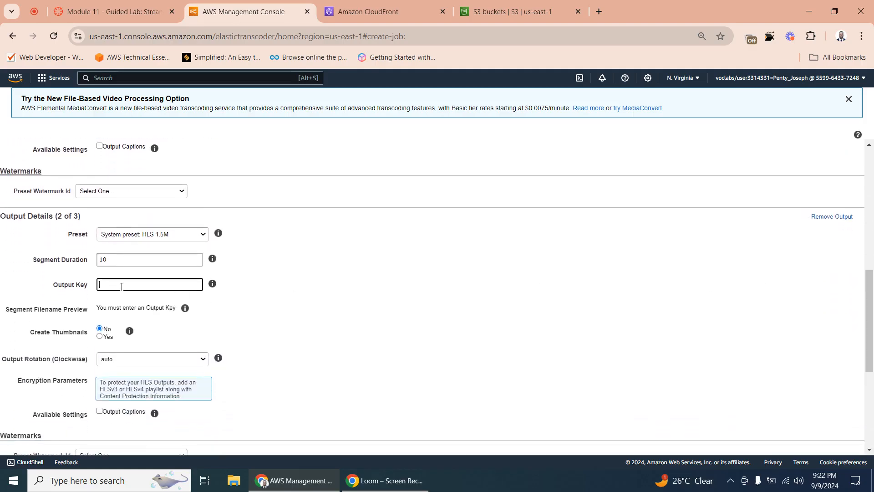
pyautogui.click(138, 9)
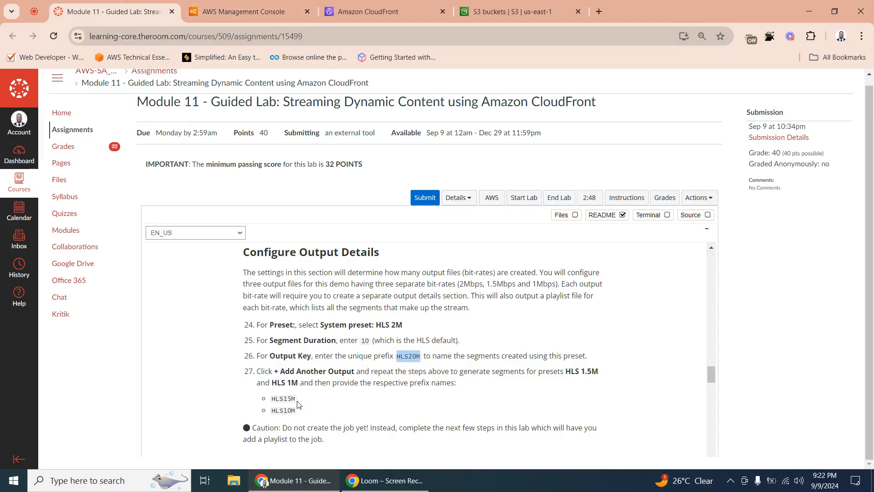
pyautogui.moveTo(297, 402); pyautogui.dragTo(270, 401)
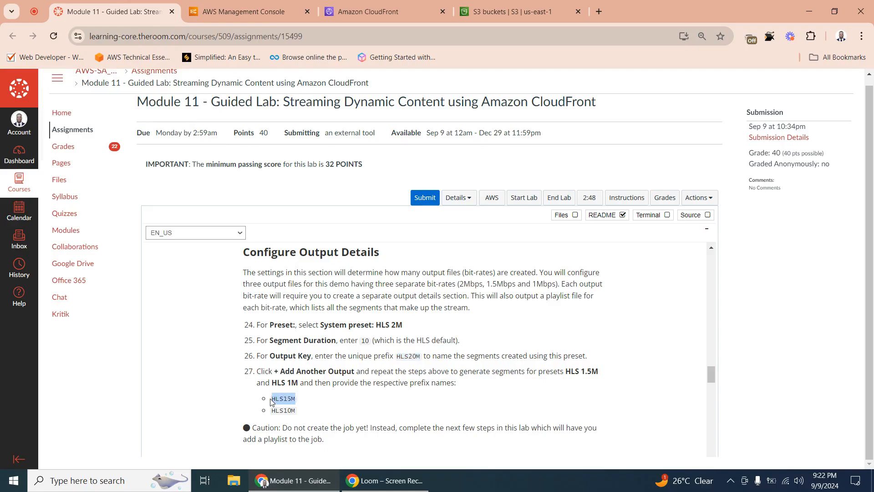
pyautogui.rightClick(276, 399)
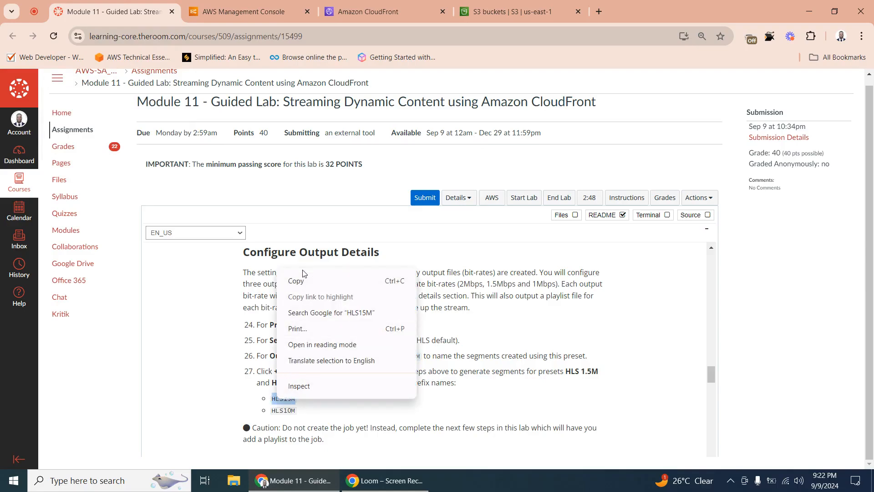
pyautogui.click(302, 279)
pyautogui.click(244, 11)
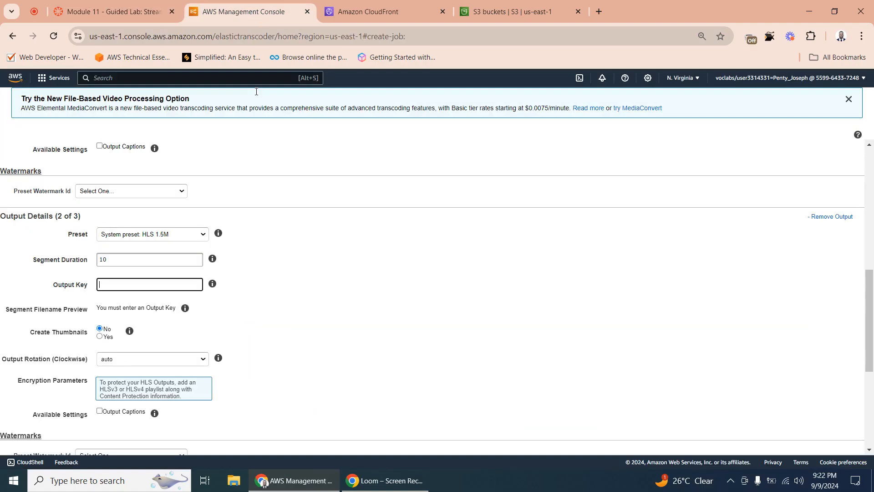
pyautogui.rightClick(104, 284)
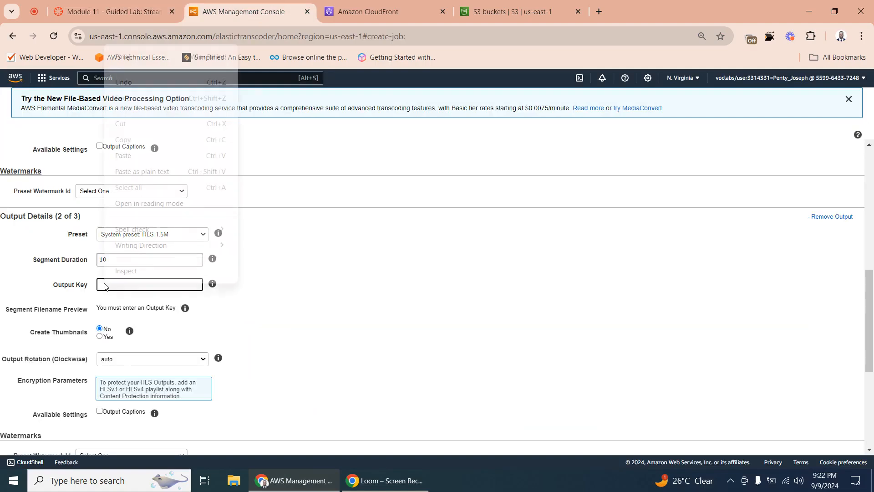
pyautogui.click(143, 156)
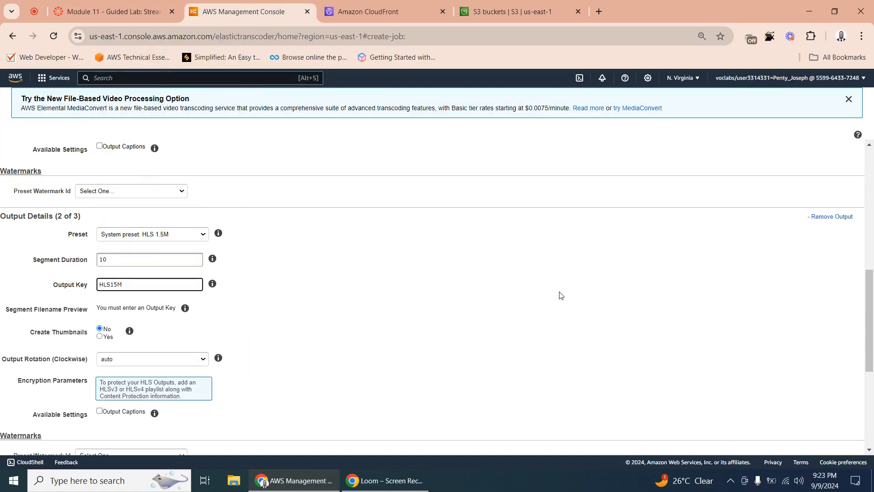
# - Choose System preset: HLS 1M for the third output and set its segment duration to 10
pyautogui.moveTo(871, 282); pyautogui.dragTo(871, 369)
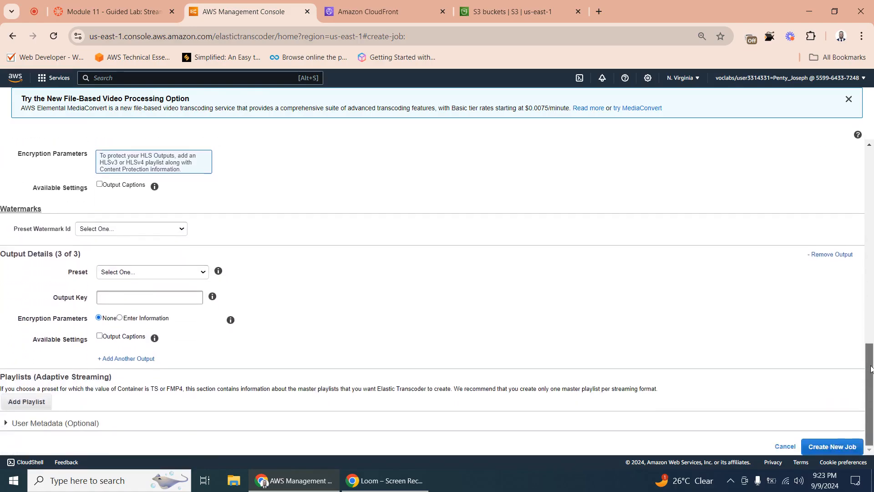
pyautogui.click(143, 273)
pyautogui.scroll(-1, 228, 165)
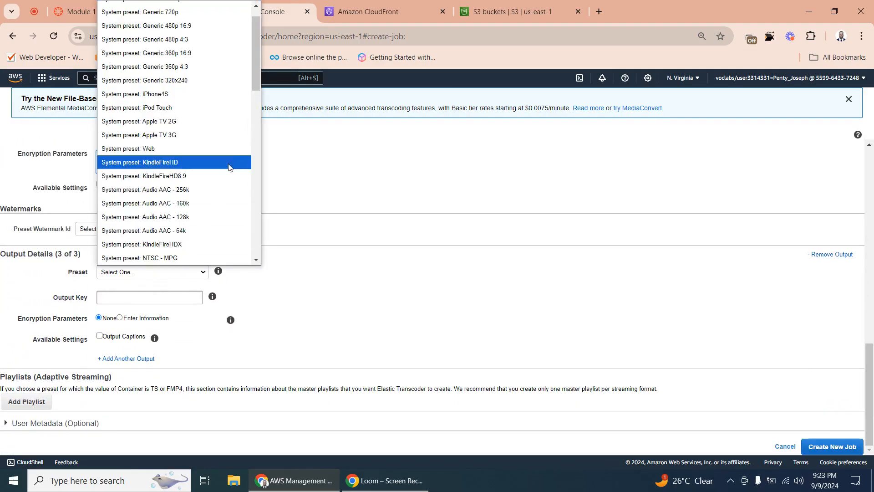
pyautogui.moveTo(256, 64); pyautogui.dragTo(253, 154)
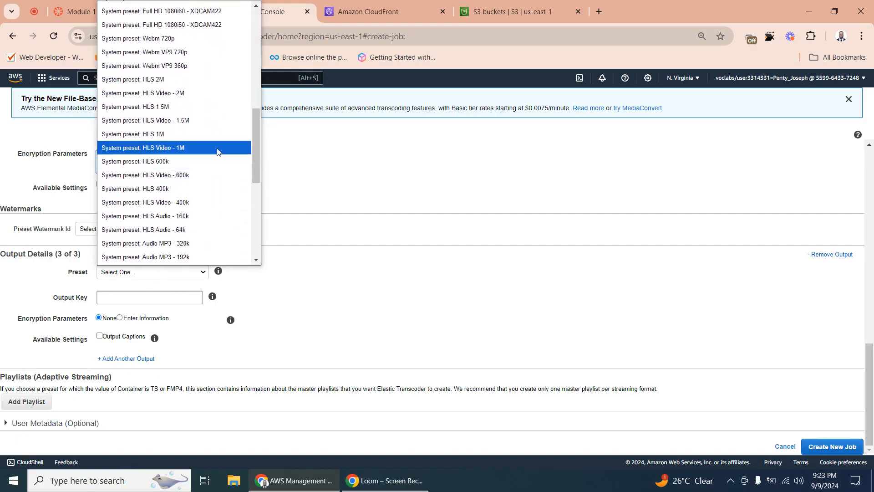
pyautogui.click(145, 135)
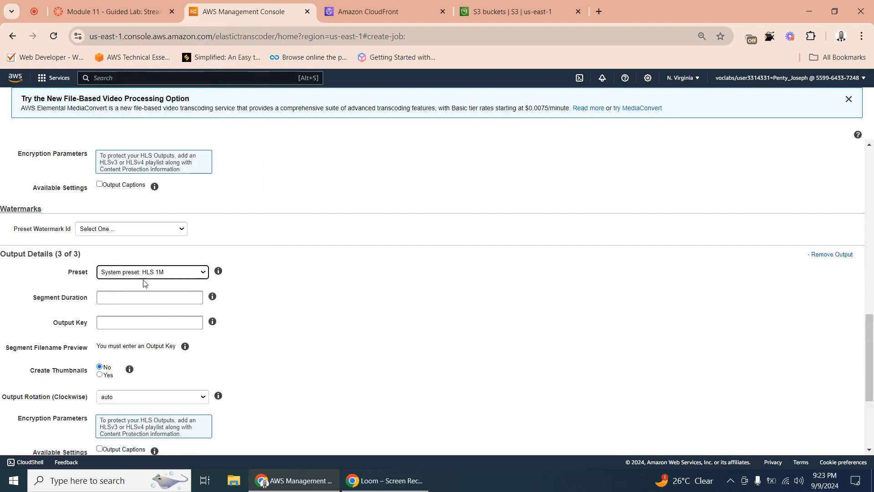
pyautogui.click(111, 299)
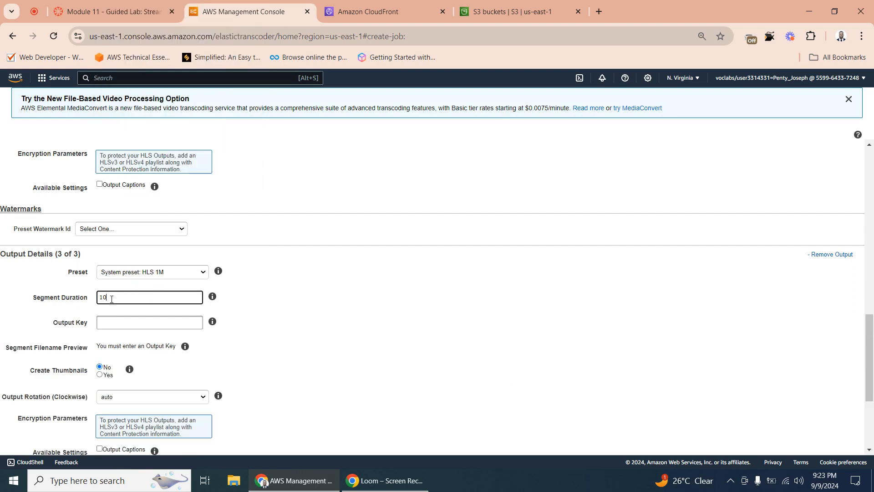
# - Copy the prefix HLS10M from lab instruction 27, paste it as the third output's Output Key, and return to the lab instructions
pyautogui.click(108, 324)
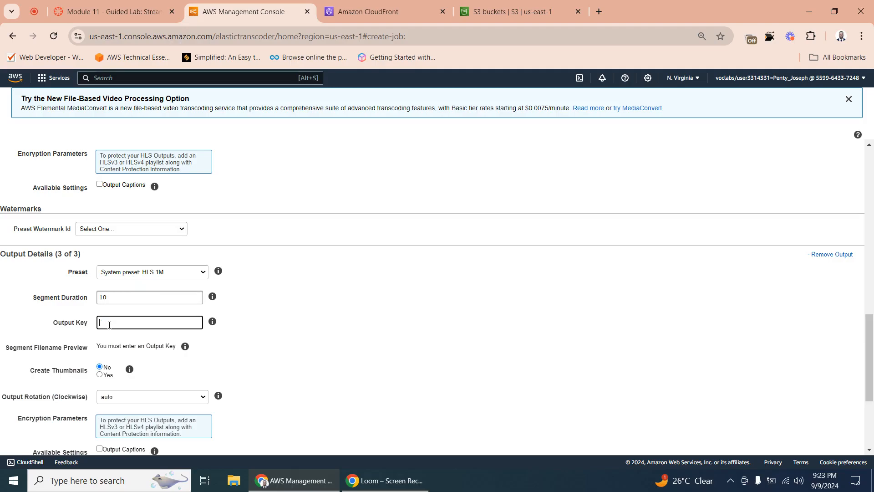
pyautogui.click(117, 6)
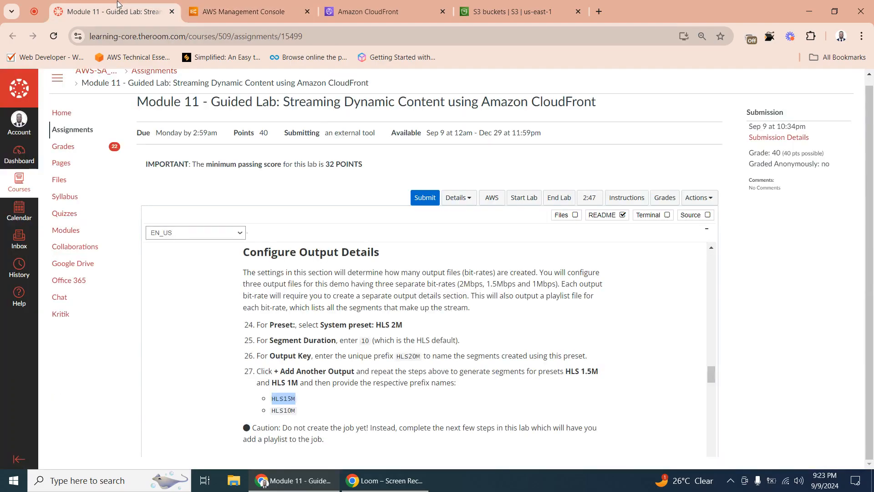
pyautogui.doubleClick(283, 411)
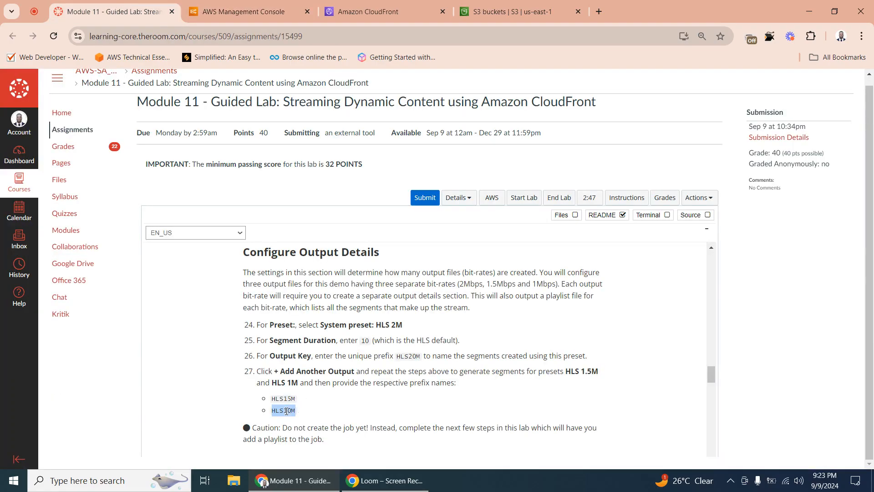
pyautogui.rightClick(287, 413)
pyautogui.click(306, 294)
pyautogui.click(254, 12)
pyautogui.rightClick(105, 325)
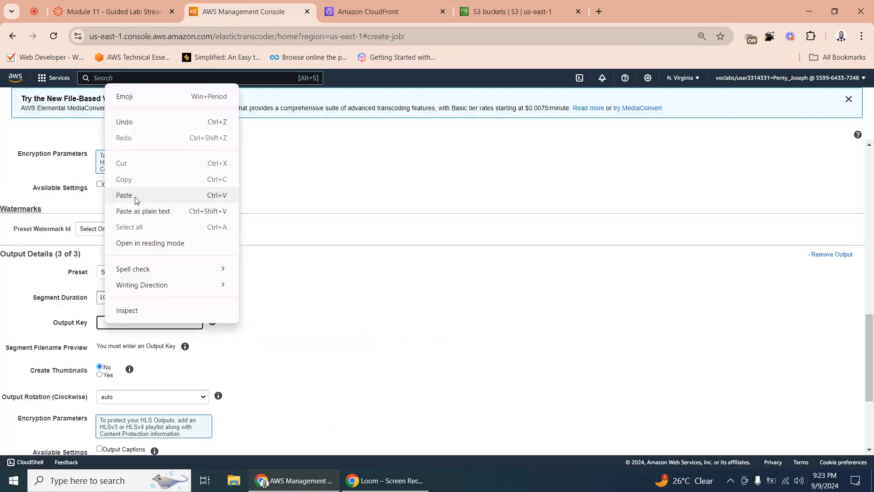
pyautogui.click(137, 199)
pyautogui.scroll(-4, 296, 346)
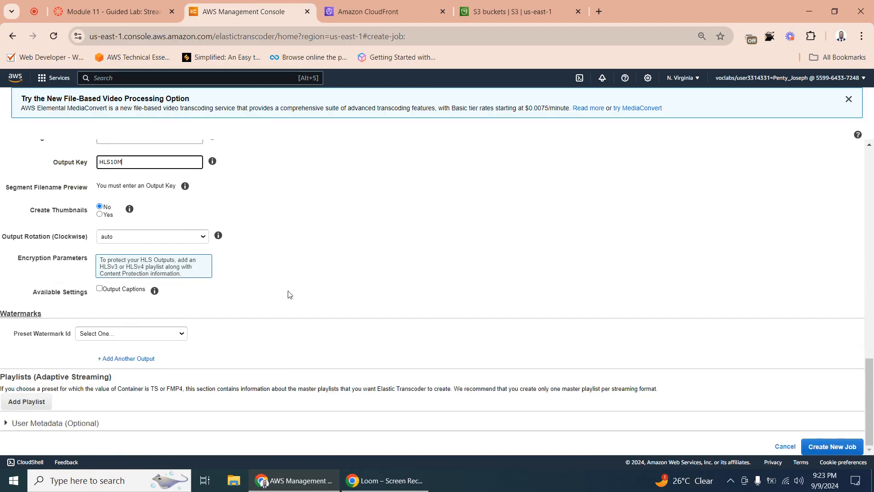
pyautogui.click(138, 6)
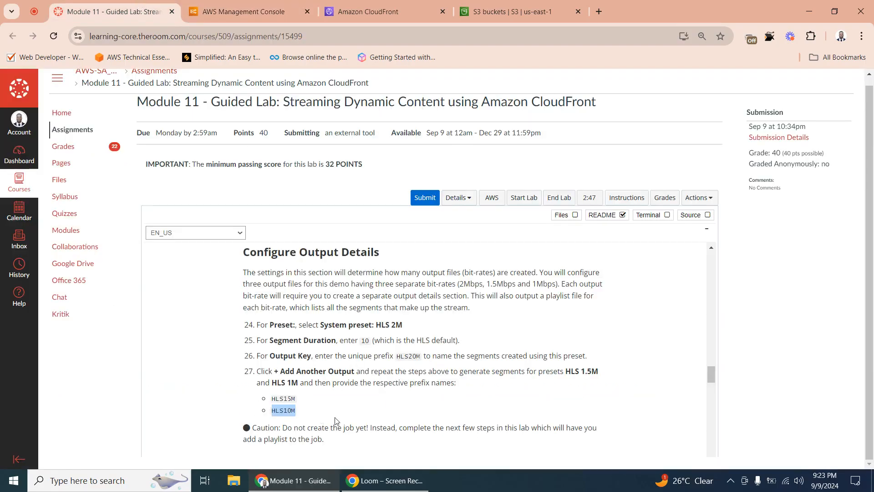
# - Copy the master playlist name primary from lab instruction 28 in the Configure a Playlist section
pyautogui.scroll(-1, 381, 424)
pyautogui.scroll(1, 364, 418)
pyautogui.moveTo(712, 374)
pyautogui.mouseDown()
pyautogui.moveTo(712, 392)
pyautogui.moveTo(709, 385)
pyautogui.mouseUp()
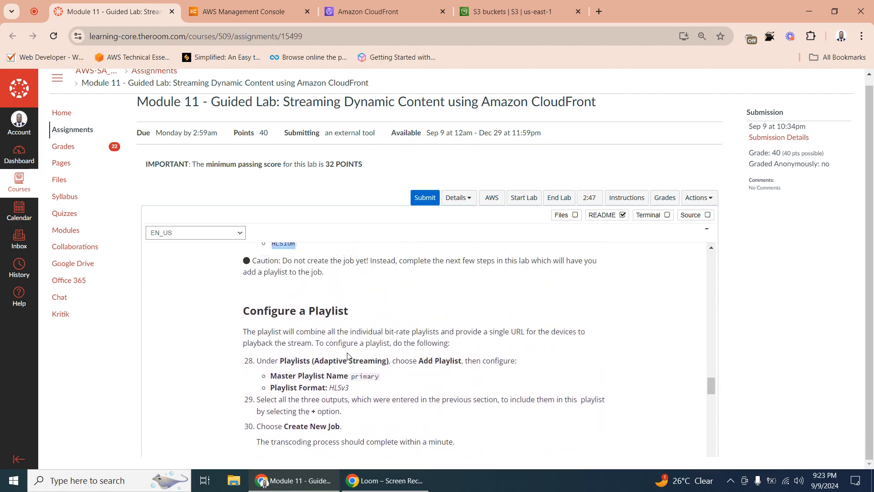
pyautogui.doubleClick(363, 378)
pyautogui.rightClick(363, 377)
pyautogui.click(395, 256)
pyautogui.doubleClick(360, 377)
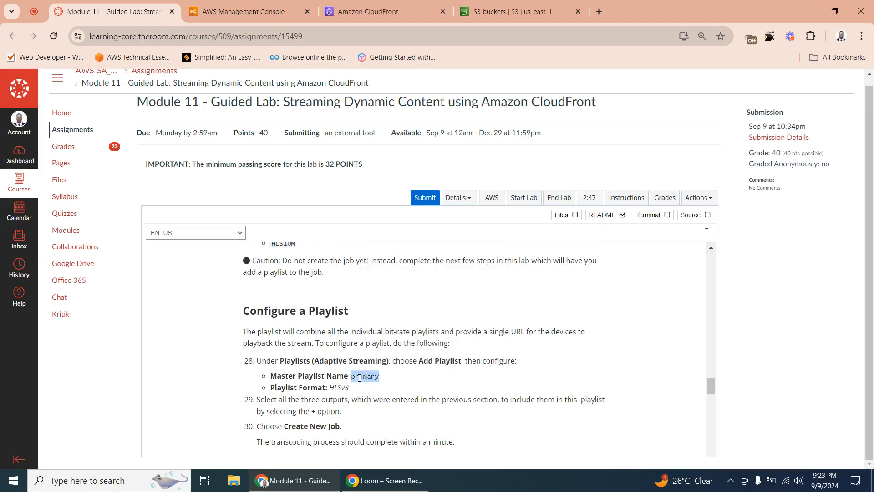
pyautogui.rightClick(360, 380)
pyautogui.click(388, 256)
# - Add a playlist to the Elastic Transcoder job and paste primary as its Master Playlist Name
pyautogui.click(233, 0)
pyautogui.scroll(1, 205, 359)
pyautogui.scroll(-2, 206, 361)
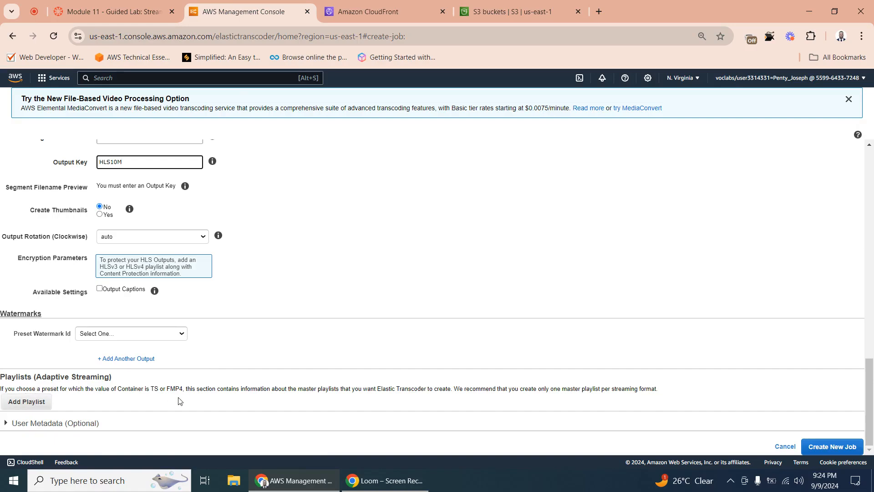
pyautogui.click(26, 405)
pyautogui.scroll(-2, 287, 390)
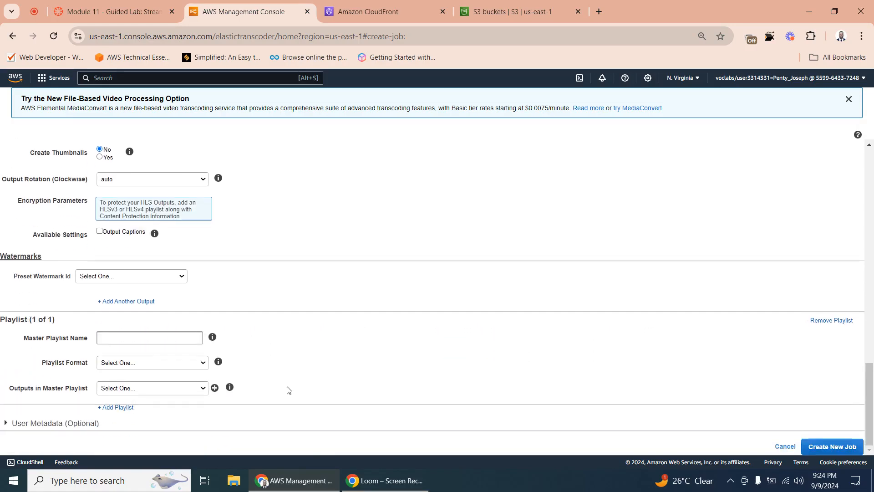
pyautogui.click(129, 337)
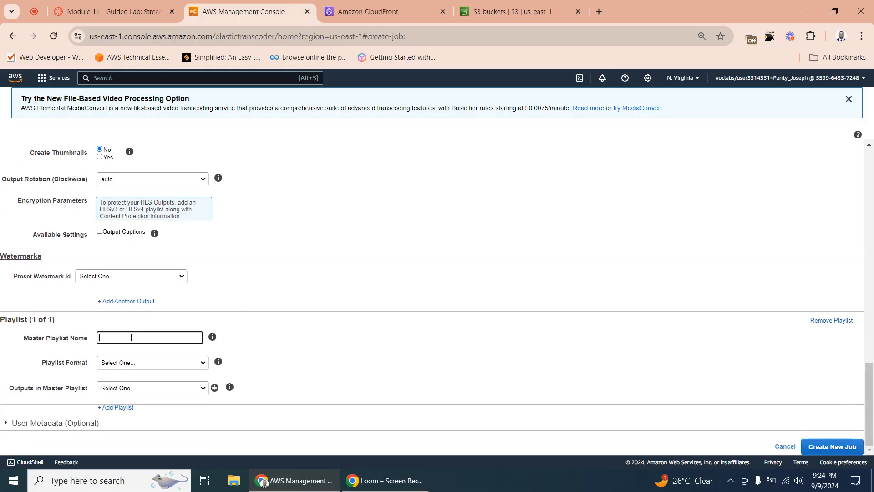
pyautogui.rightClick(130, 338)
pyautogui.click(164, 210)
# - Check the playlist format in lab instruction 28 and set the primary playlist's format to HLSv3
pyautogui.click(123, 13)
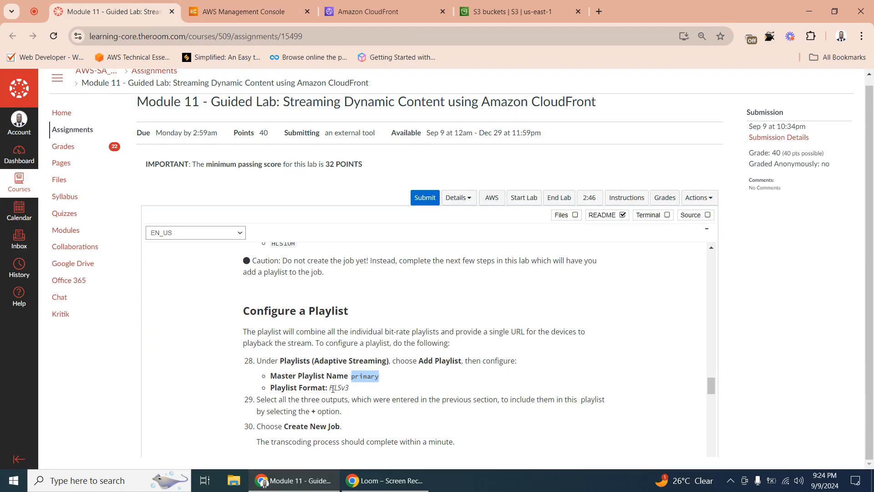
pyautogui.click(245, 11)
pyautogui.scroll(2, 135, 361)
pyautogui.scroll(-2, 187, 348)
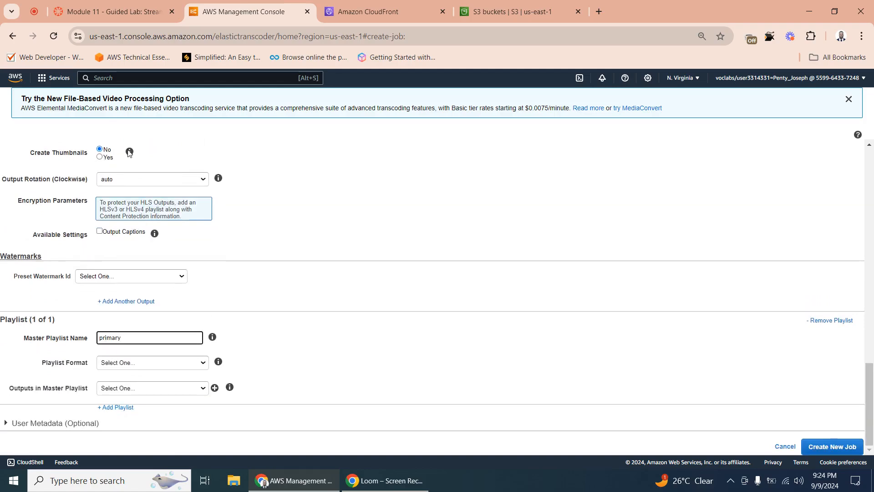
pyautogui.click(122, 13)
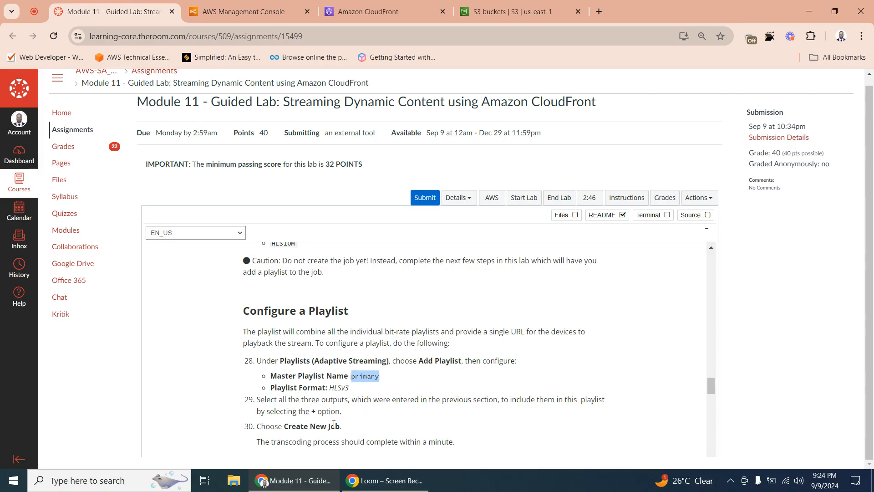
pyautogui.click(246, 11)
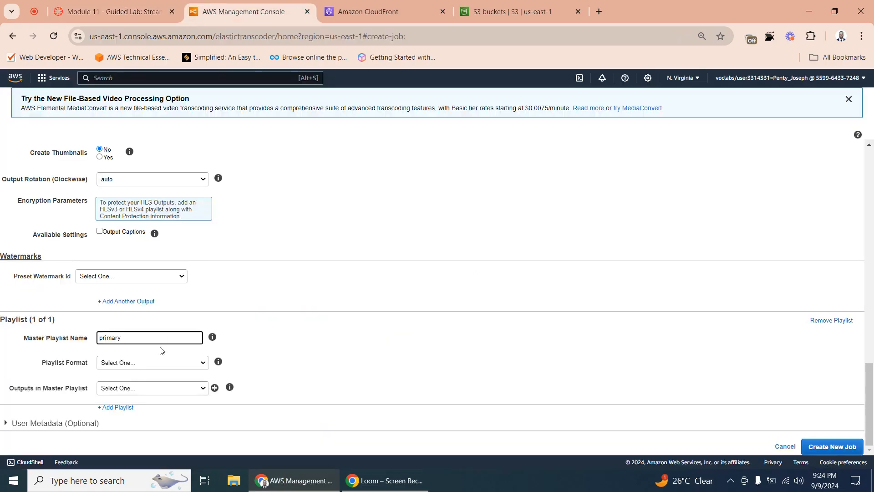
pyautogui.click(138, 363)
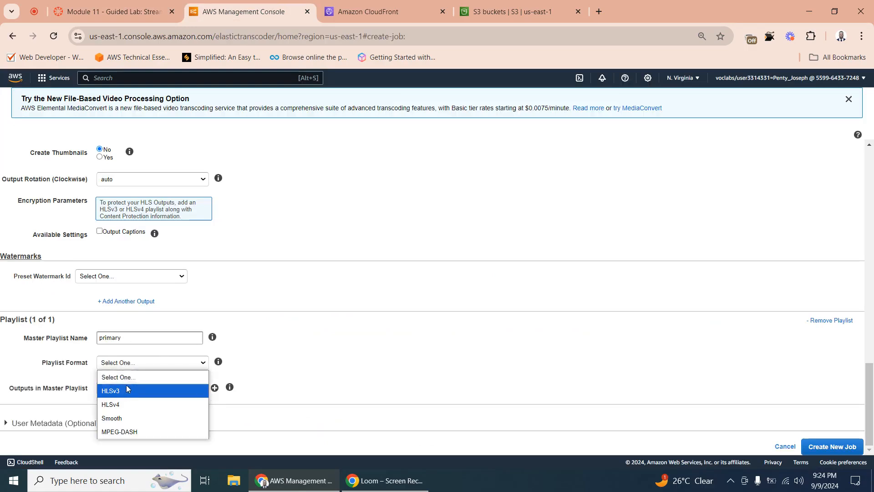
pyautogui.click(122, 389)
pyautogui.click(143, 364)
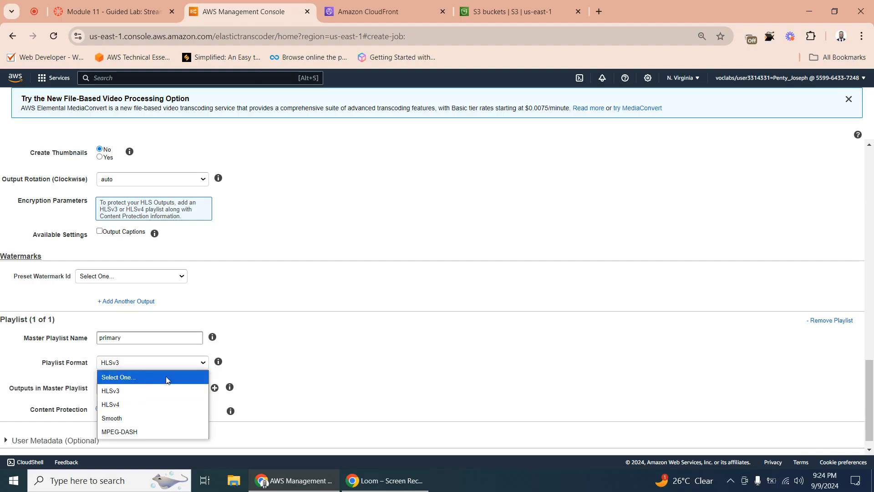
pyautogui.click(274, 371)
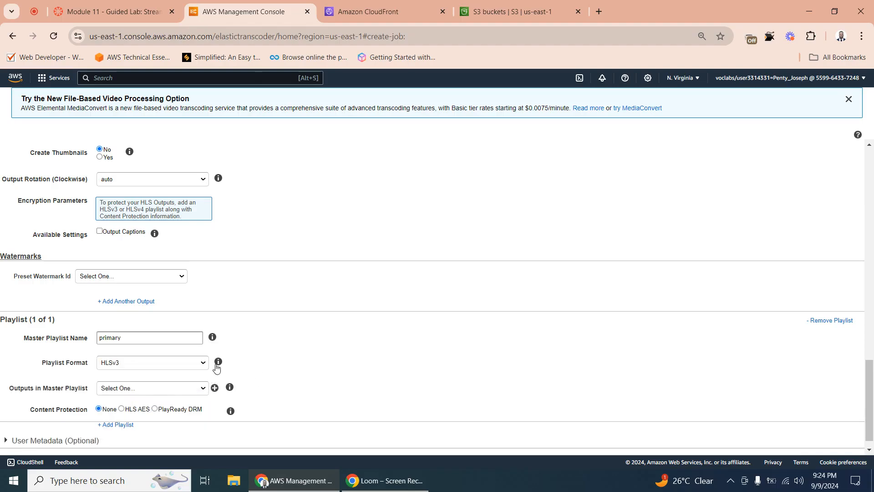
pyautogui.click(152, 366)
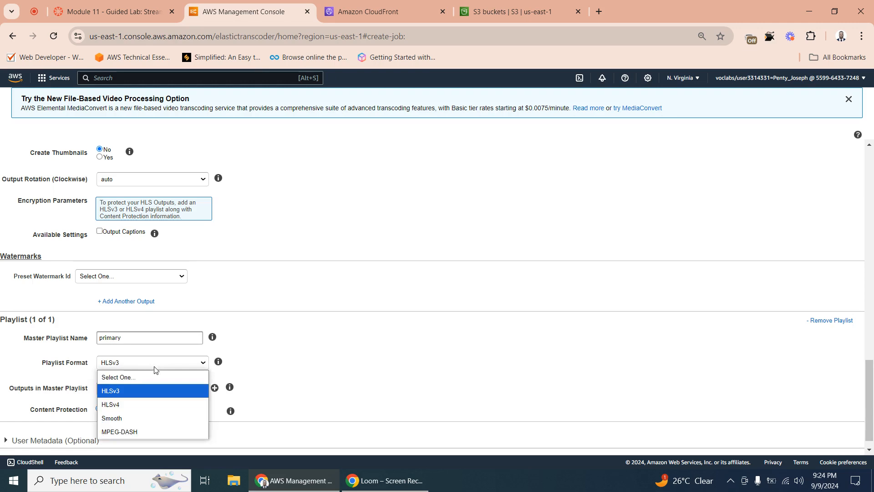
pyautogui.click(280, 372)
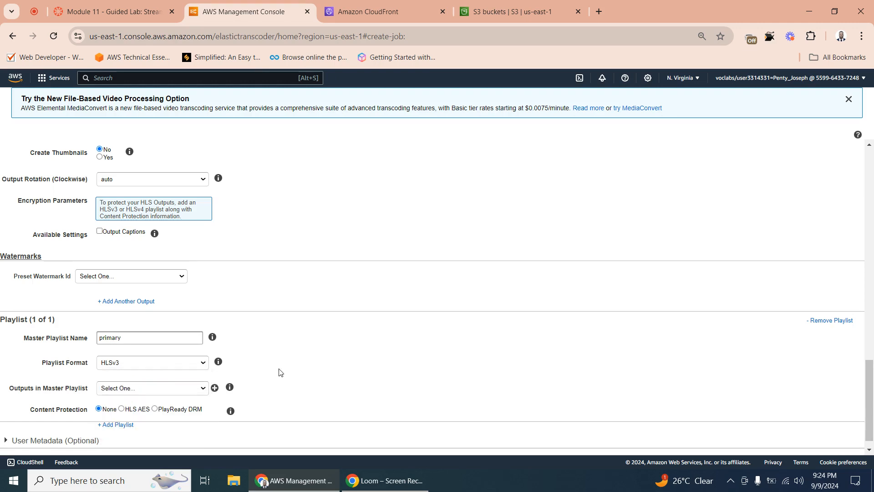
# - Include the outputs HLS20M, HLS15M and HLS10M in the master playlist
pyautogui.click(176, 389)
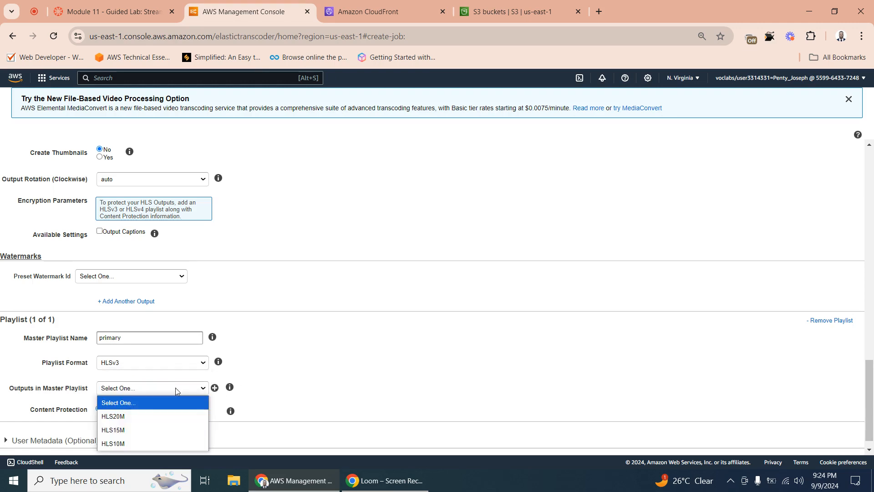
pyautogui.click(141, 416)
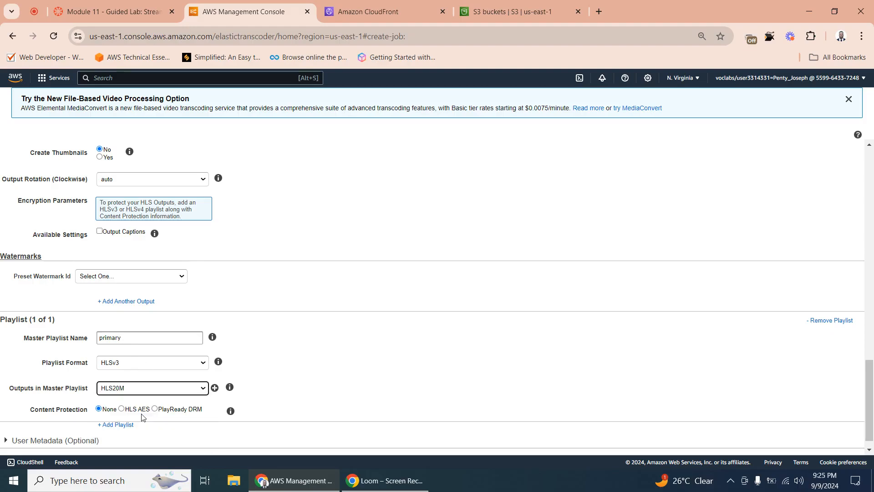
pyautogui.click(215, 388)
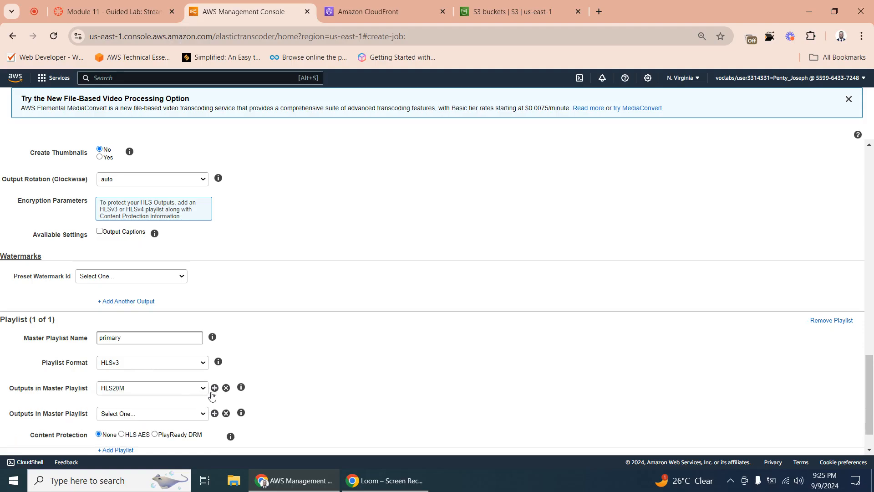
pyautogui.click(137, 415)
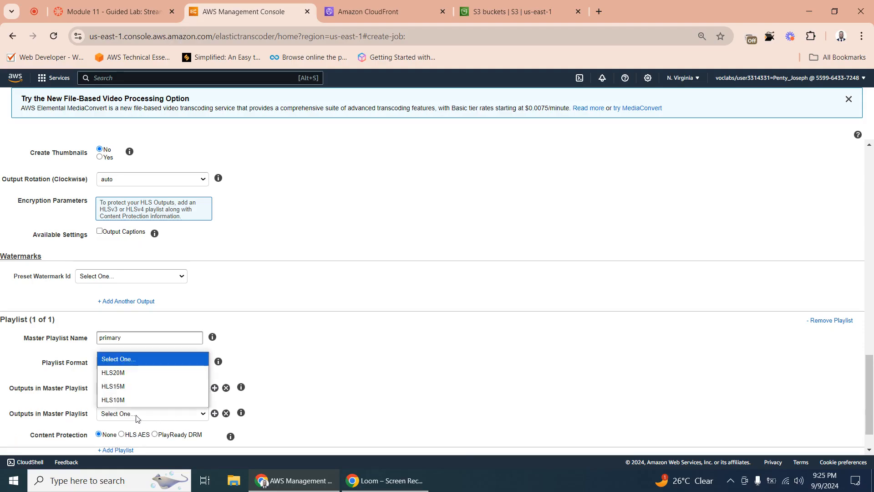
pyautogui.click(137, 385)
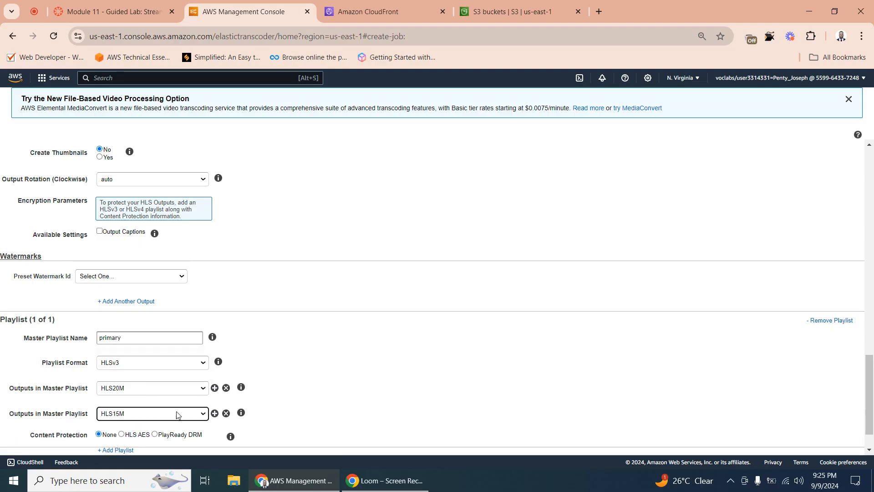
pyautogui.click(214, 414)
pyautogui.click(149, 440)
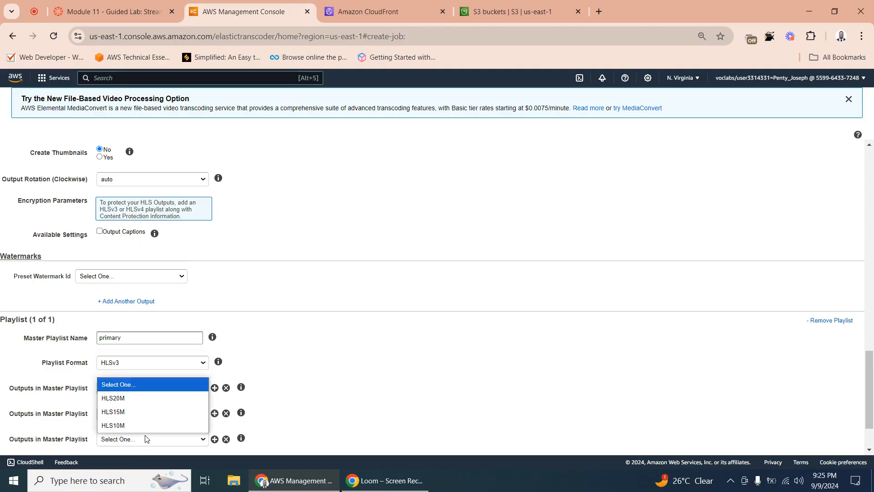
pyautogui.click(127, 430)
pyautogui.scroll(-2, 241, 390)
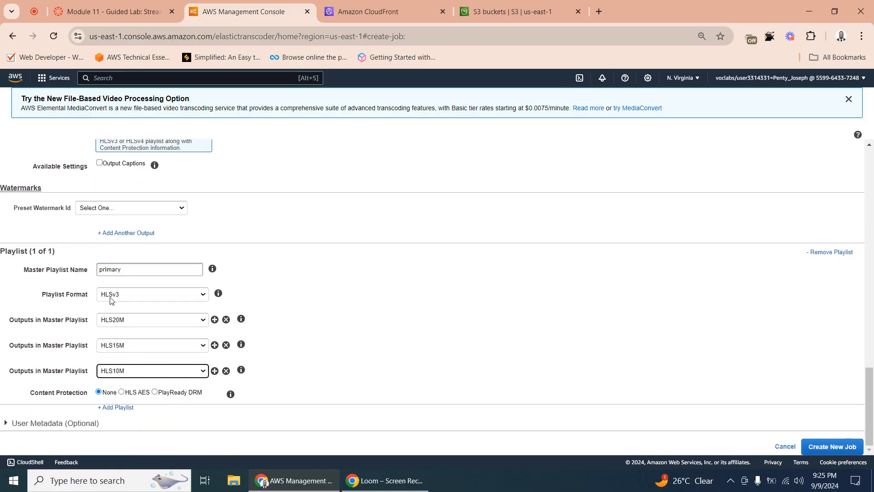
# - Check the playlist settings against lab instructions 28 to 30 and create the new transcoding job
pyautogui.click(139, 4)
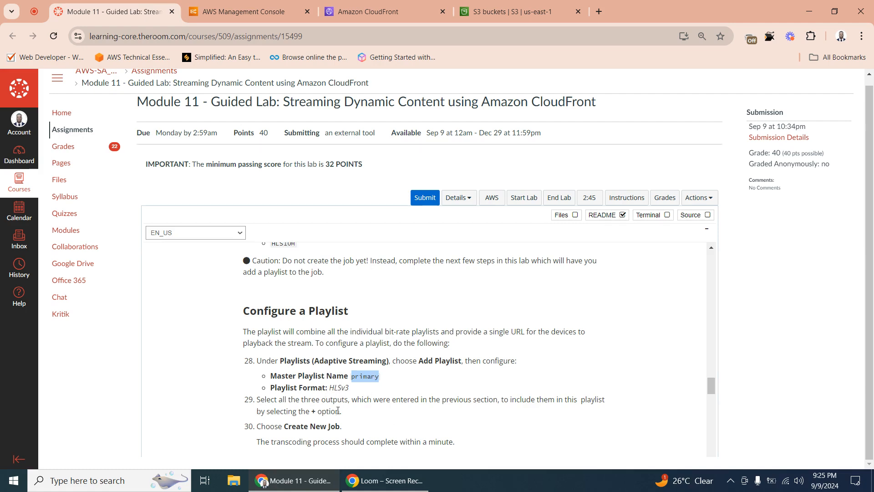
pyautogui.scroll(-1, 339, 421)
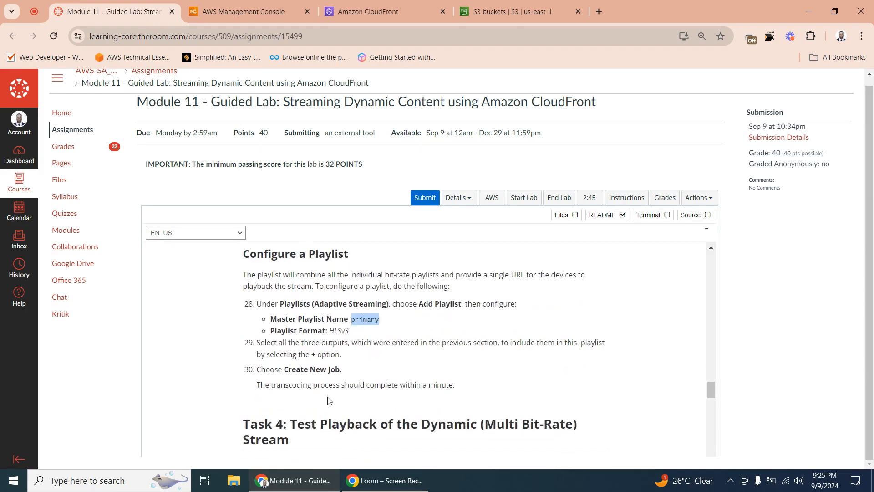
pyautogui.click(240, 7)
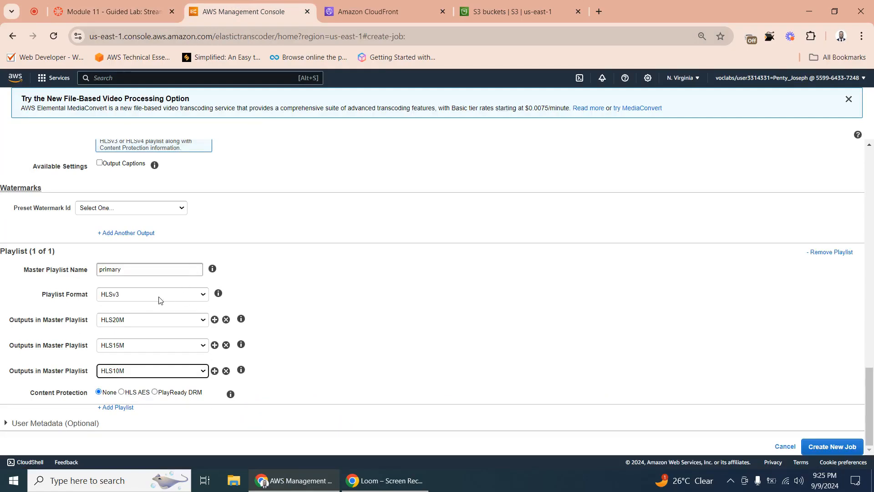
pyautogui.click(279, 275)
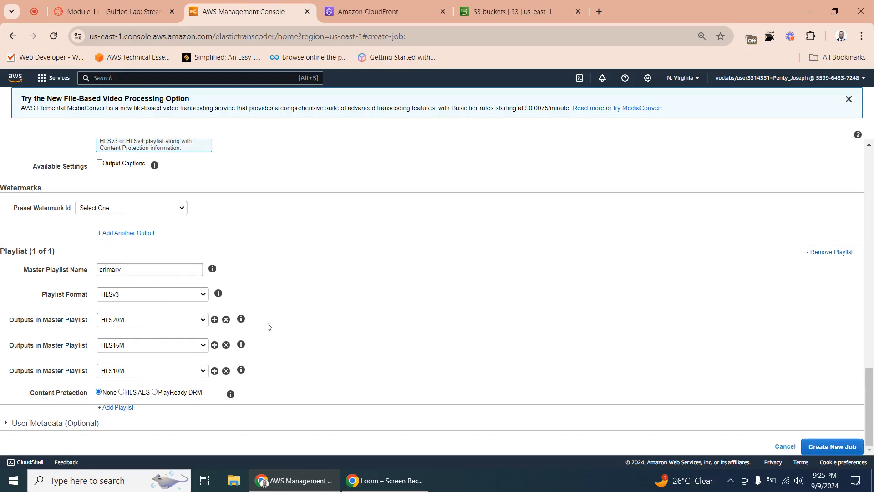
pyautogui.click(823, 448)
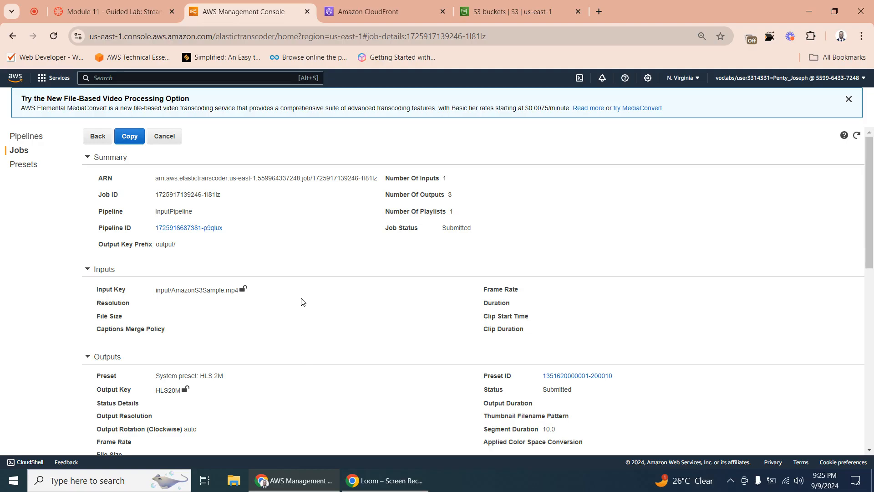
# - Review the submitted job's details, from the summary and inputs to the outputs, playlist and job timing
pyautogui.scroll(-10, 301, 301)
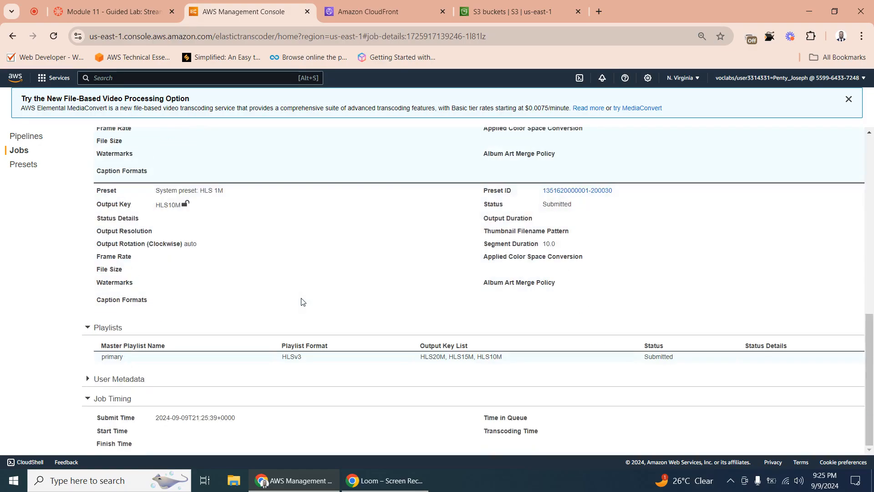
pyautogui.scroll(10, 301, 301)
pyautogui.scroll(-2, 300, 301)
pyautogui.scroll(3, 299, 301)
pyautogui.scroll(-1, 300, 301)
pyautogui.scroll(1, 300, 301)
pyautogui.scroll(-1, 300, 301)
pyautogui.scroll(1, 299, 300)
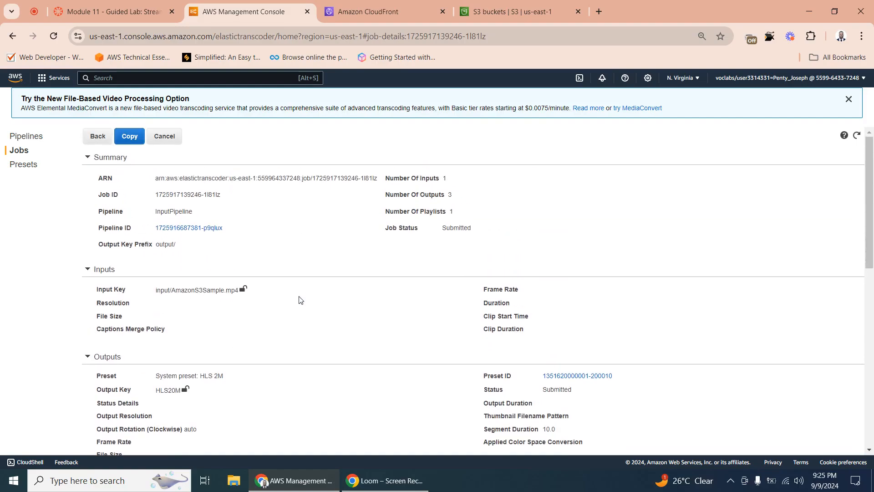
pyautogui.scroll(-10, 300, 299)
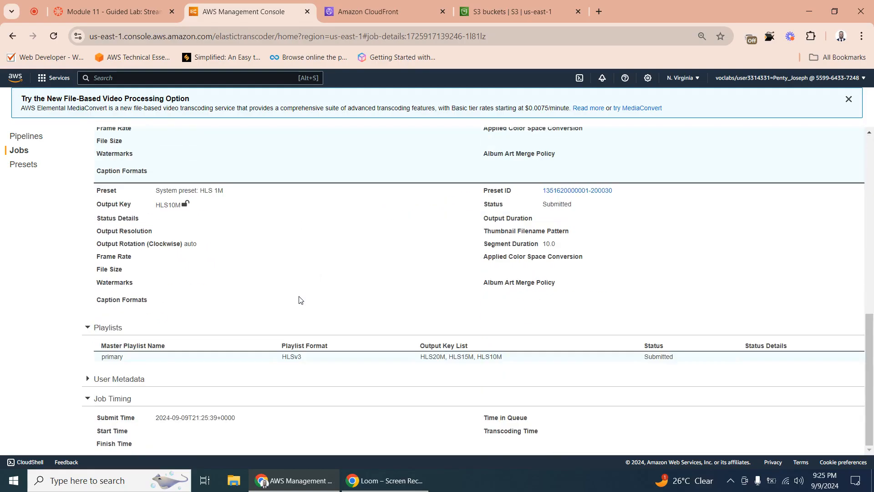
pyautogui.scroll(10, 300, 299)
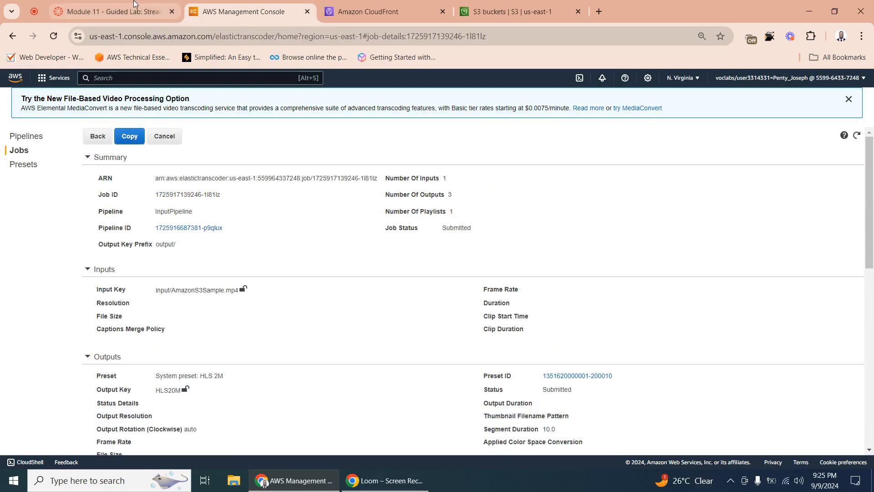
# - Return to the lab instructions and read Task 4 on testing playback, including how to construct the playback URL
pyautogui.click(134, 4)
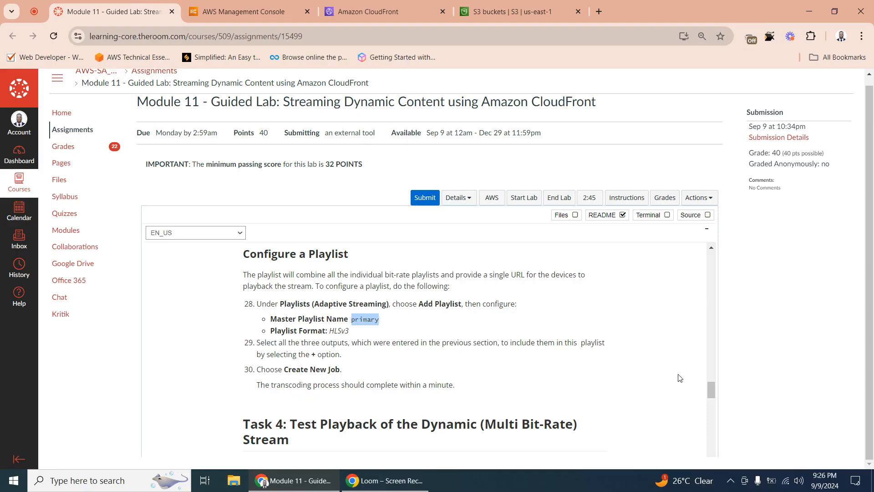
pyautogui.moveTo(713, 389); pyautogui.dragTo(710, 401)
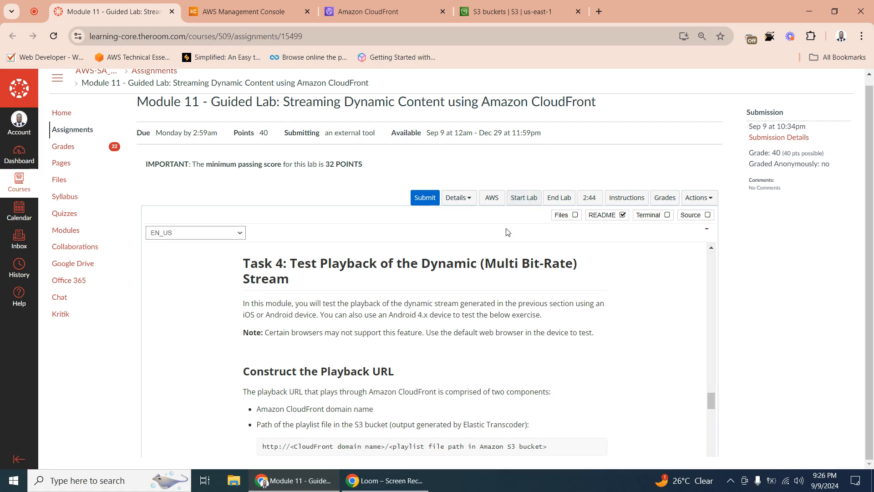
pyautogui.scroll(-5, 457, 331)
pyautogui.scroll(6, 450, 335)
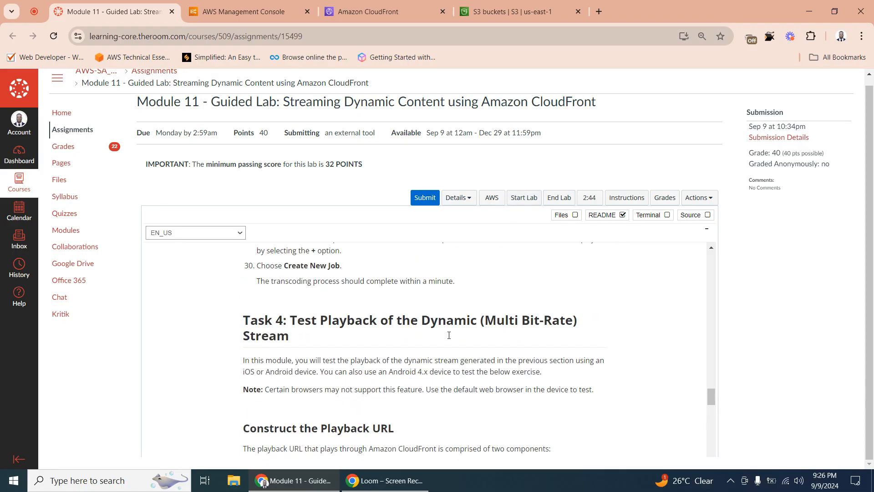
pyautogui.click(711, 248)
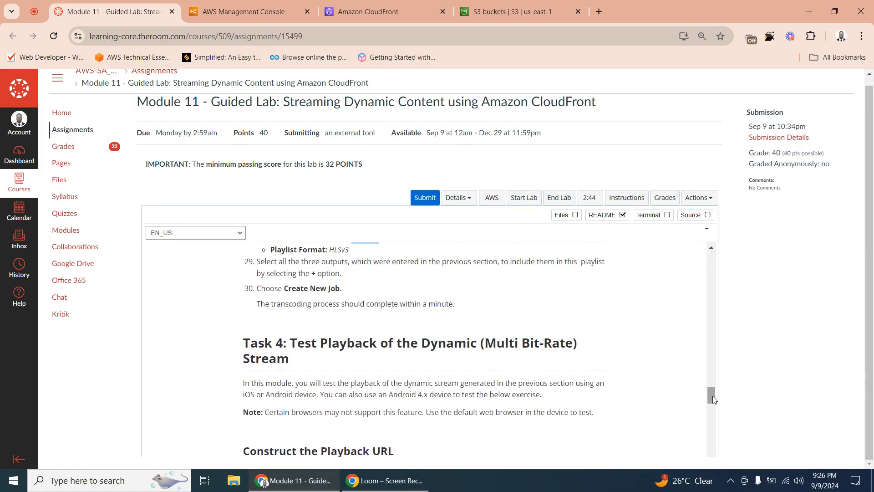
pyautogui.moveTo(713, 395); pyautogui.dragTo(712, 403)
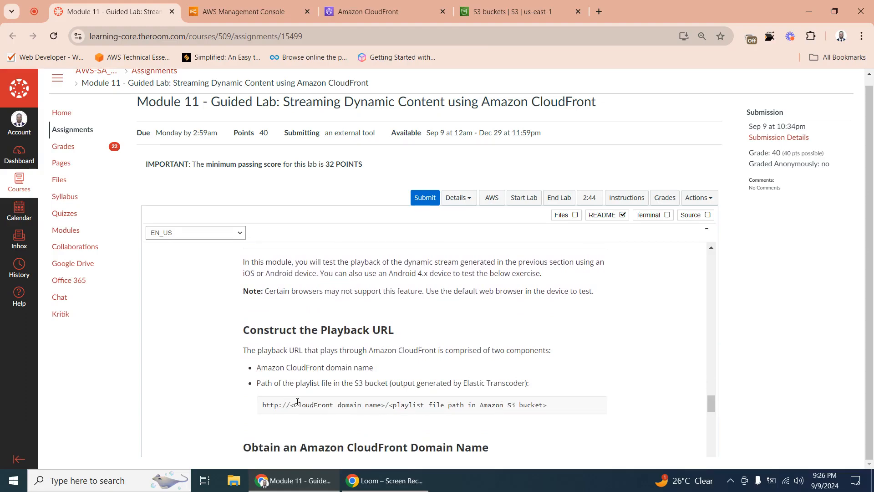
# - Switch to the CloudFront distribution, reload its details page and copy the distribution domain name
pyautogui.click(374, 17)
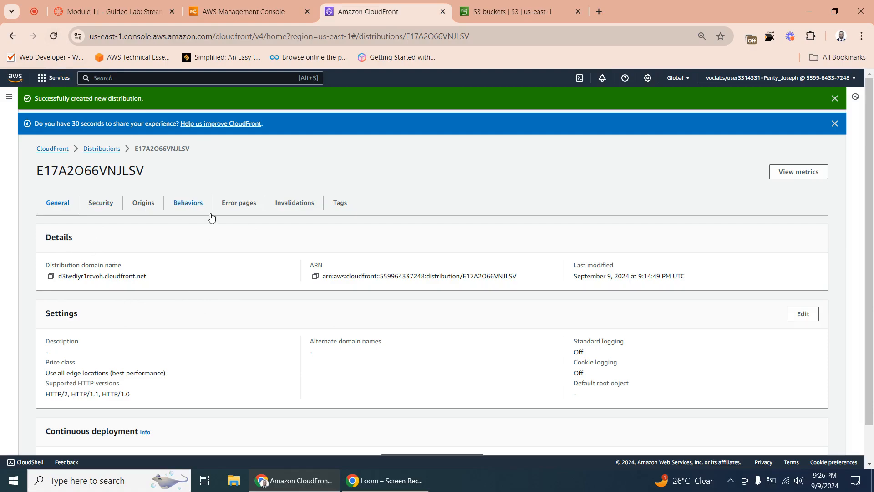
pyautogui.click(53, 36)
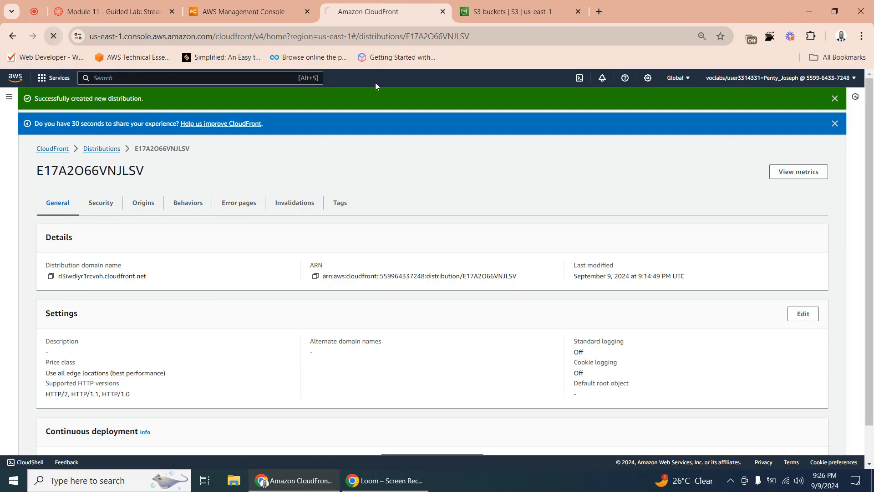
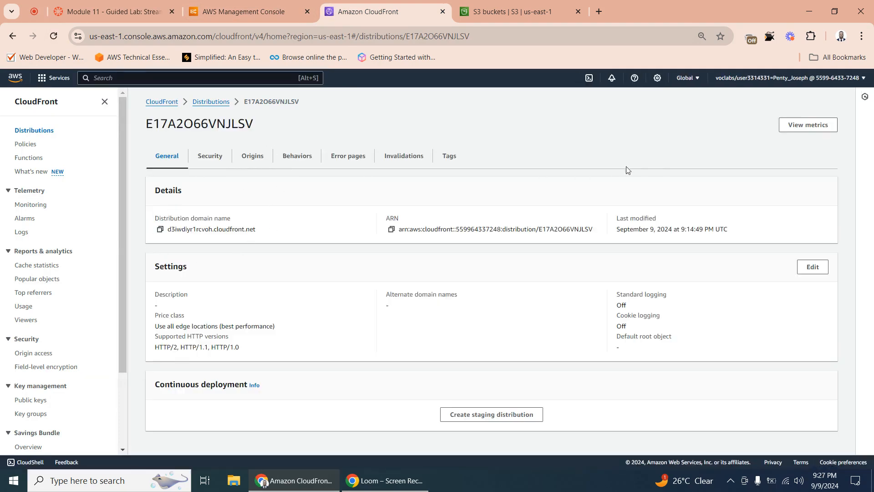
pyautogui.click(159, 230)
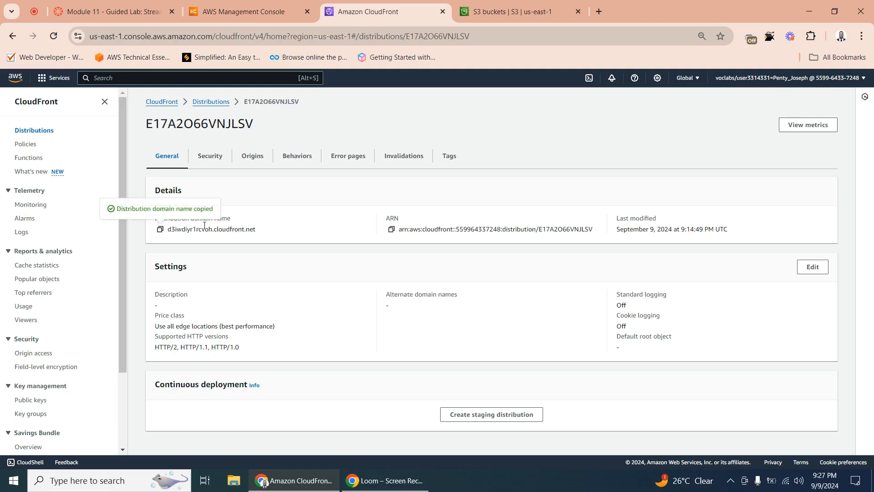
pyautogui.click(598, 11)
pyautogui.click(468, 38)
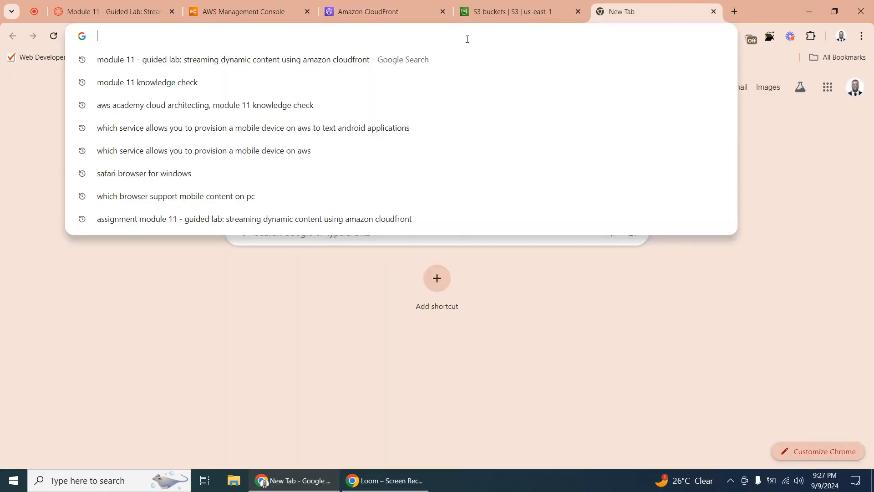
pyautogui.write('onlinenotepad.org/notepad')
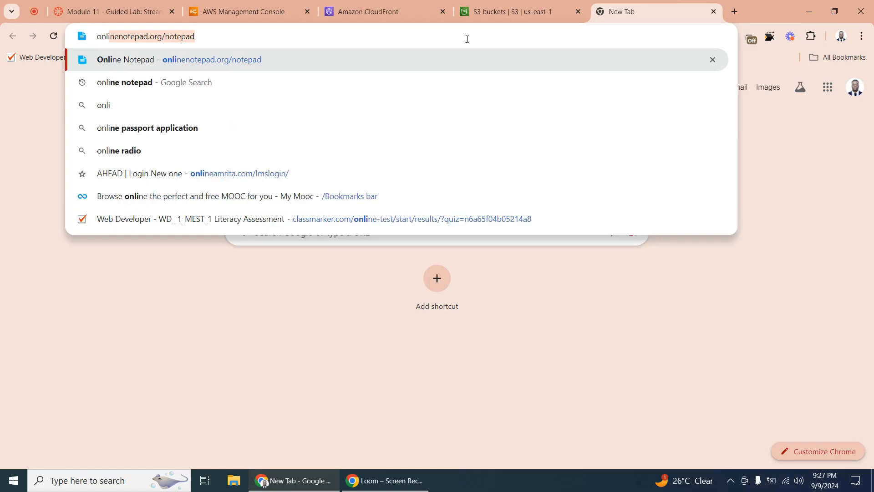
pyautogui.press('Return')
pyautogui.tripleClick(324, 211)
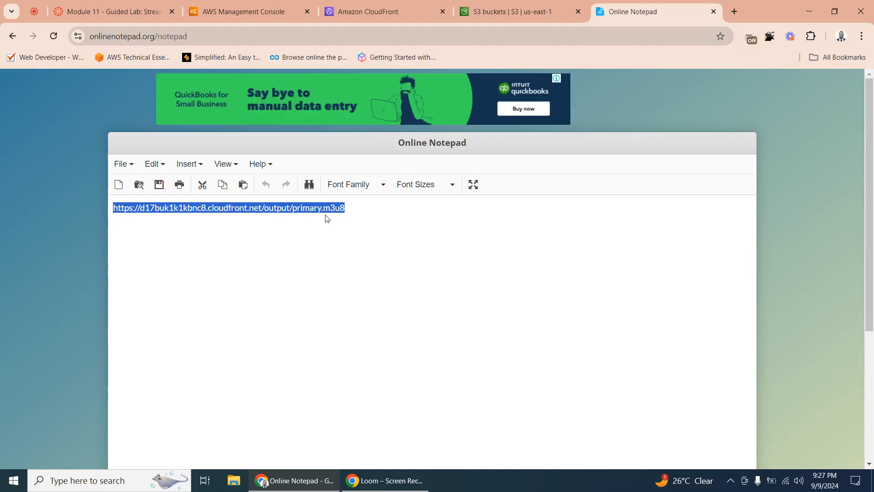
pyautogui.hotkey('ctrl', 'x')
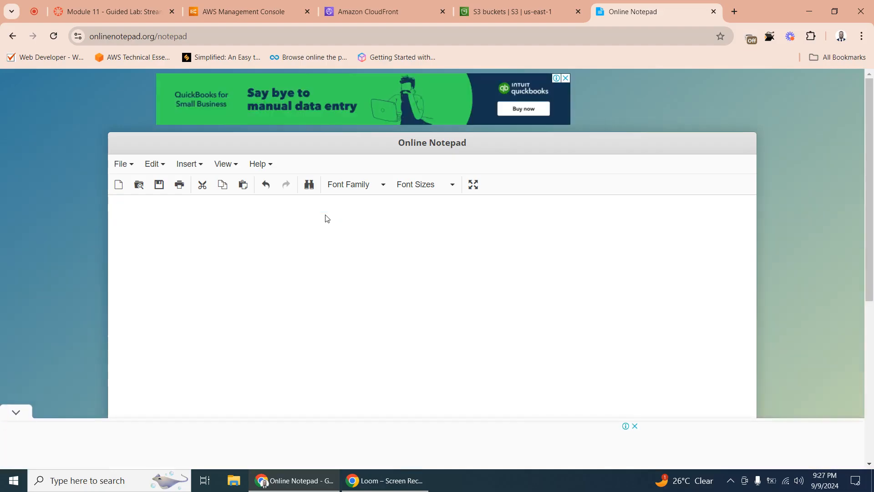
pyautogui.hotkey('ctrl', 'v')
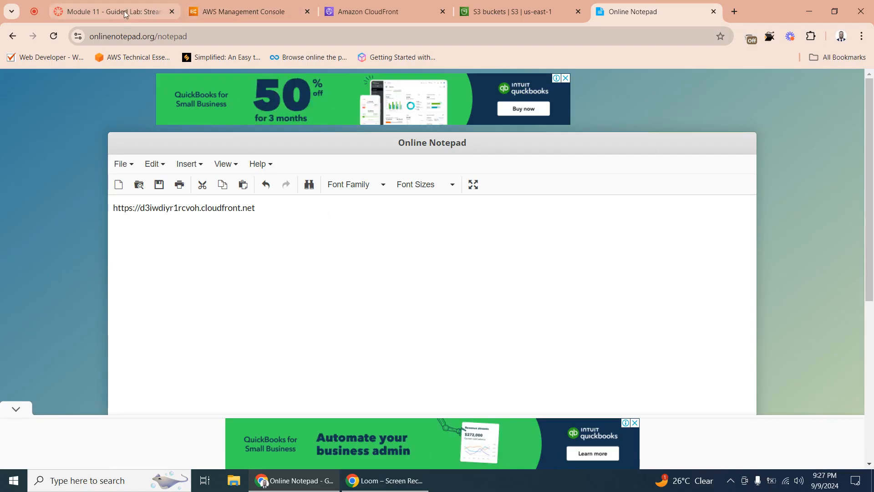
# - Revisit the transcoding job and distribution details, and reread the Task 4 introduction in the lab instructions
pyautogui.click(248, 6)
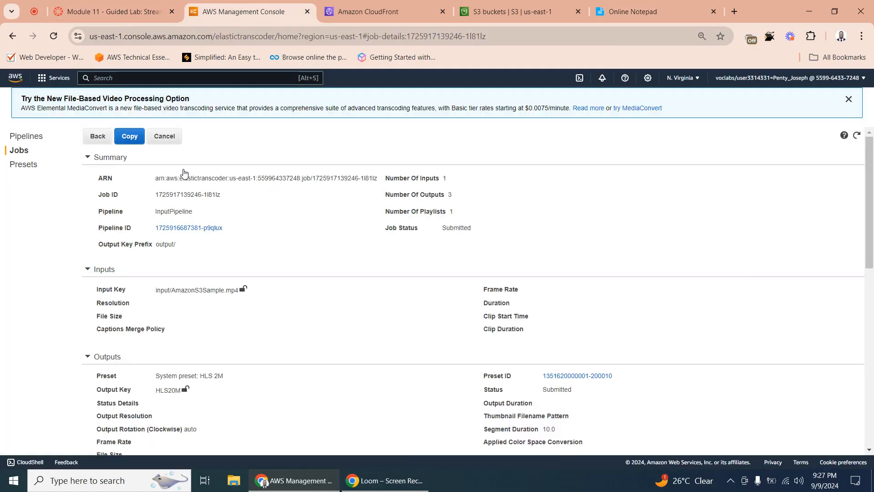
pyautogui.click(369, 12)
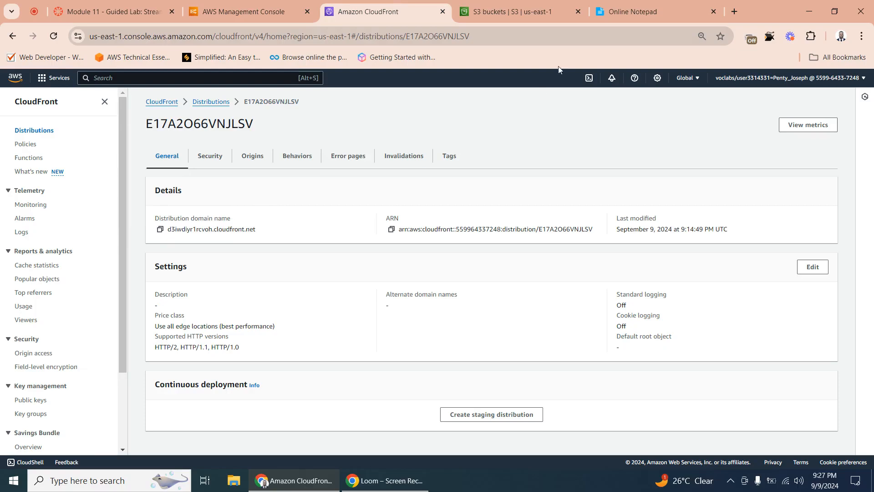
pyautogui.click(620, 13)
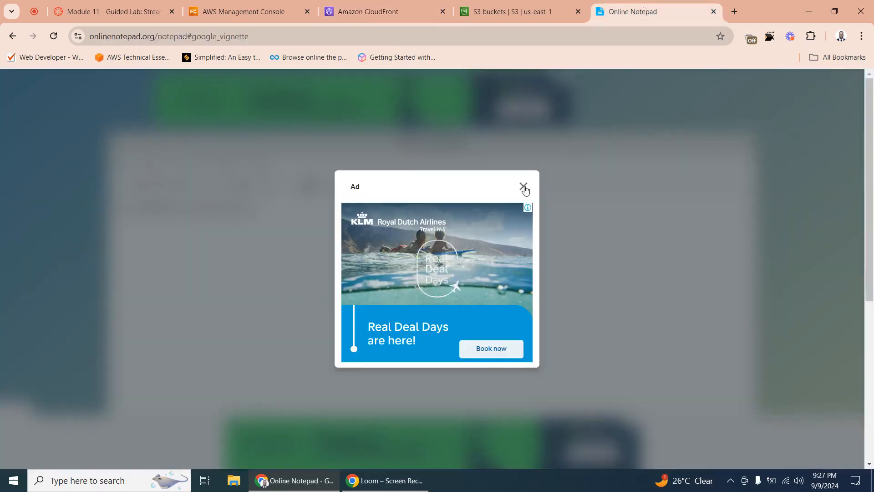
pyautogui.click(523, 186)
pyautogui.click(387, 12)
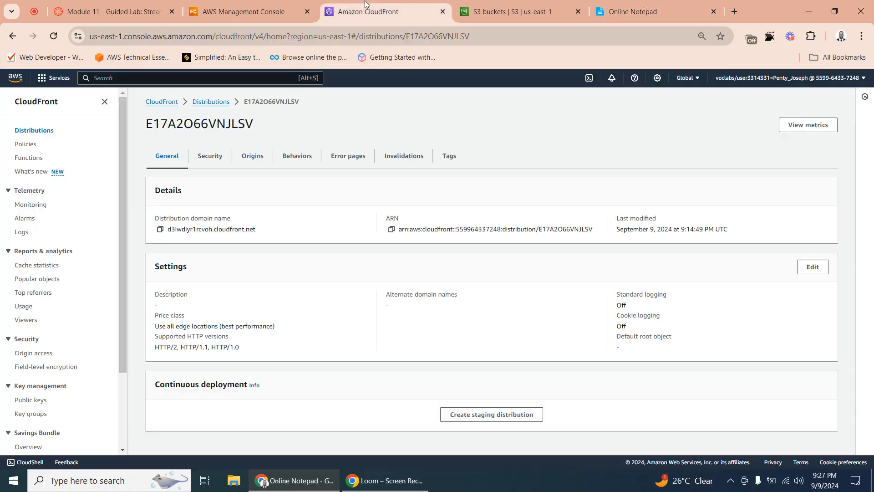
pyautogui.click(248, 12)
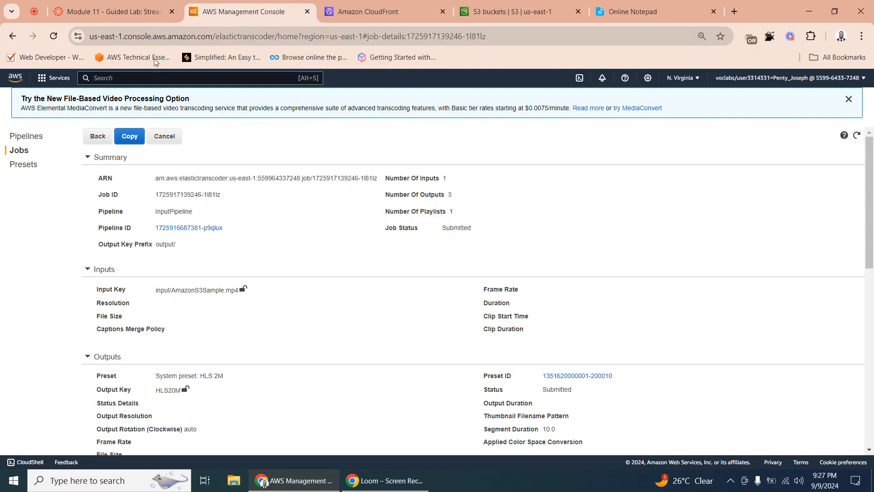
pyautogui.click(112, 11)
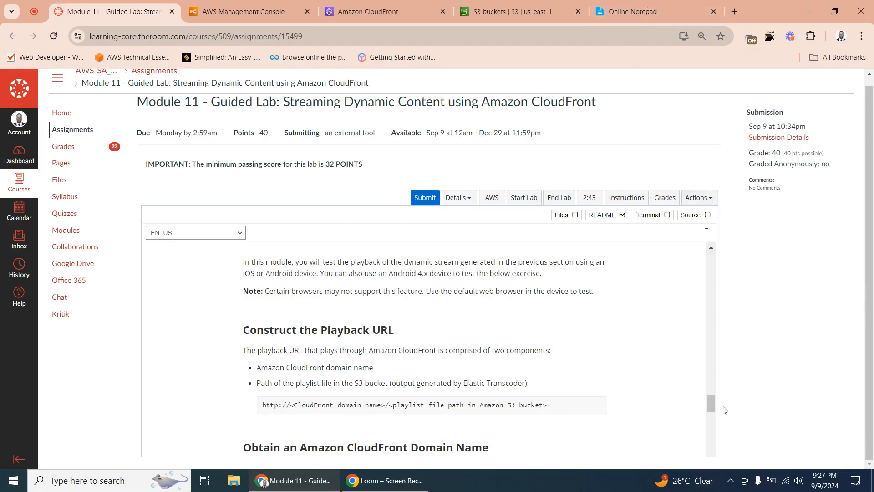
pyautogui.moveTo(712, 403); pyautogui.dragTo(697, 377)
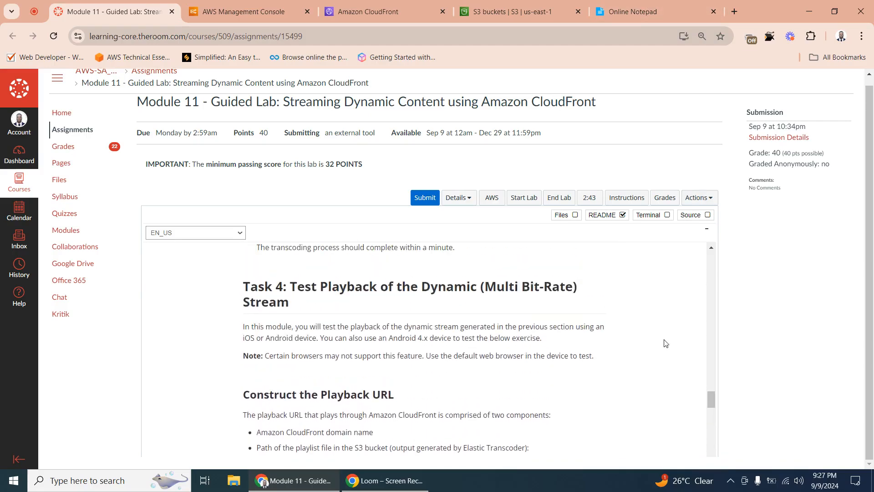
# - Open the awstrainingreinvent bucket in S3, refresh its object list and open the output folder
pyautogui.click(513, 13)
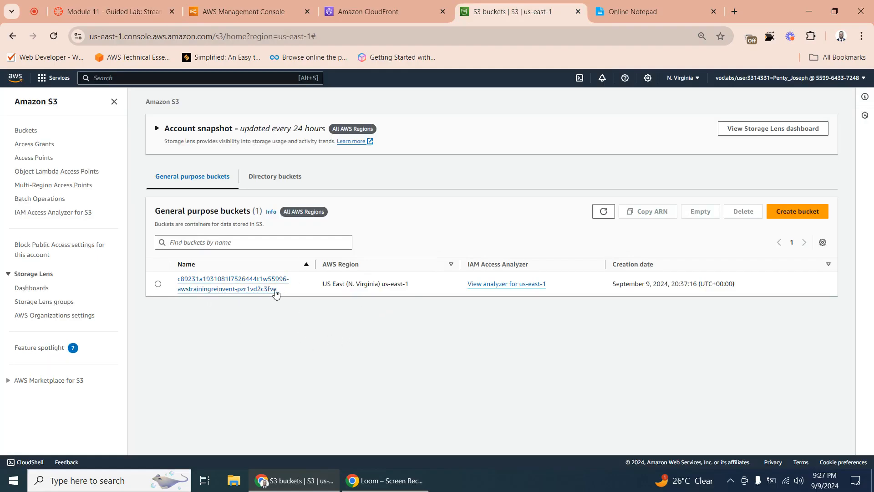
pyautogui.click(257, 284)
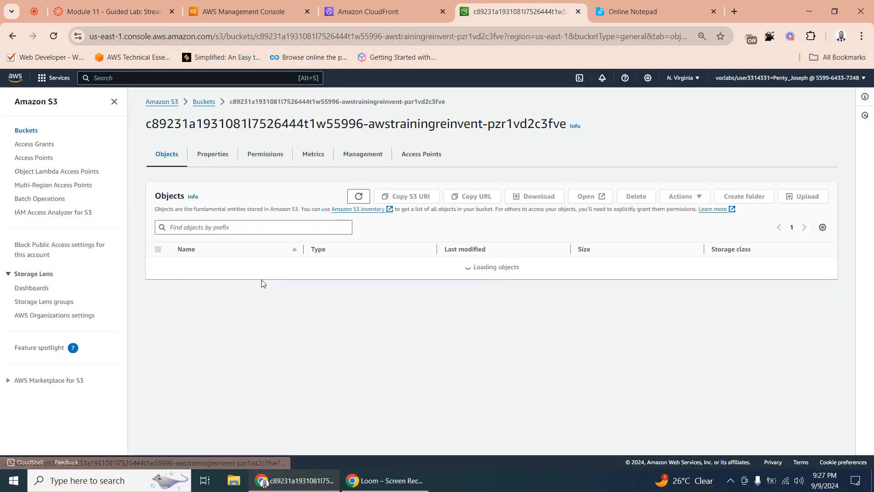
pyautogui.click(359, 197)
pyautogui.click(359, 196)
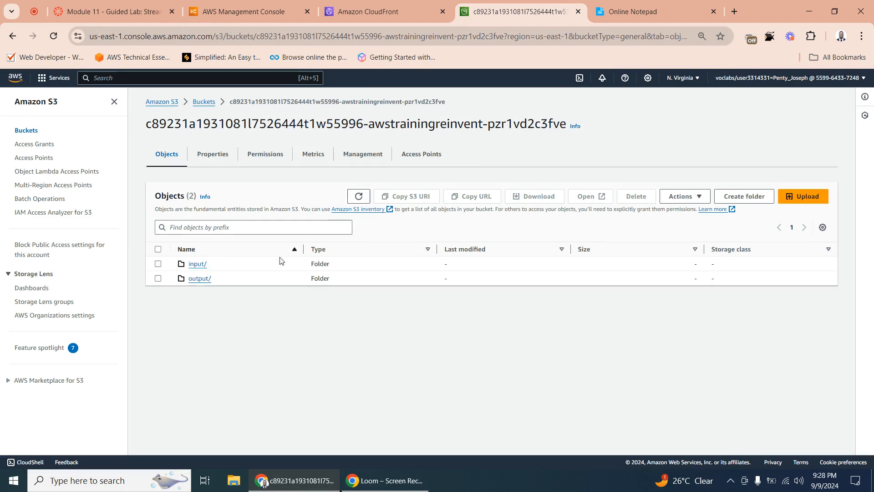
pyautogui.click(199, 279)
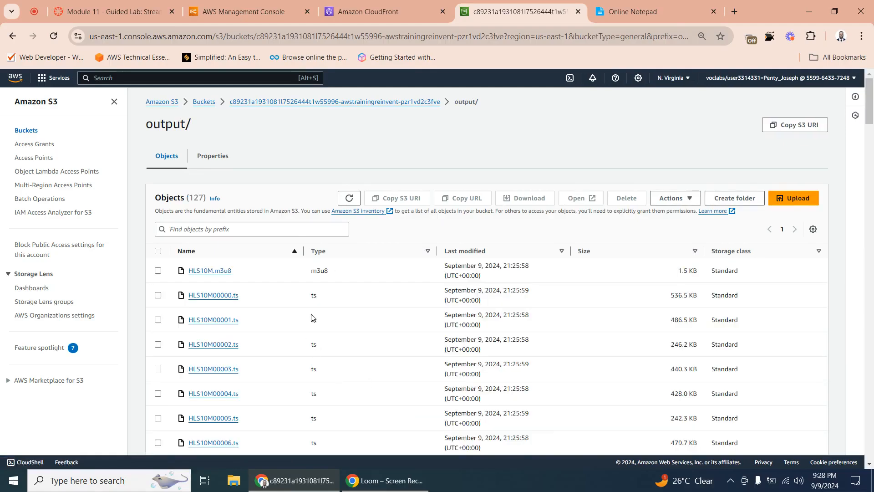
# - Look through the transcoded files in the output folder and locate the primary.m3u8 playlist
pyautogui.scroll(-10, 319, 316)
pyautogui.scroll(-15, 320, 316)
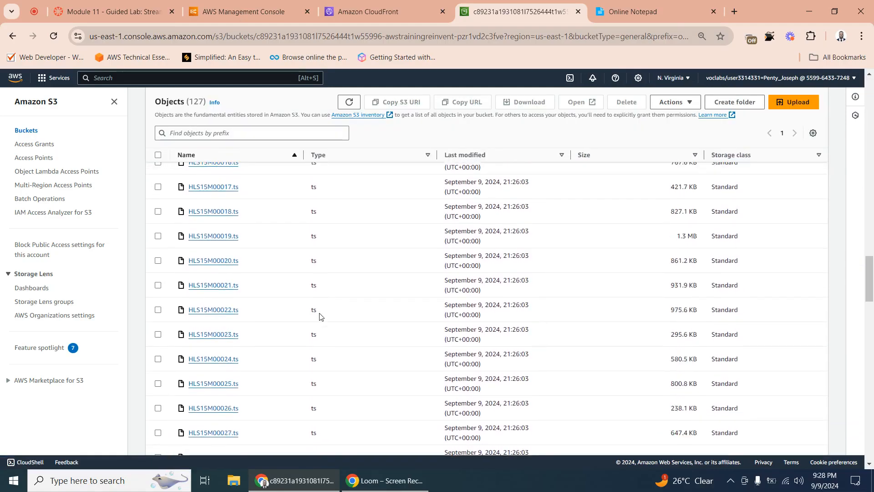
pyautogui.scroll(-3, 324, 319)
pyautogui.scroll(3, 328, 390)
pyautogui.scroll(-3, 330, 365)
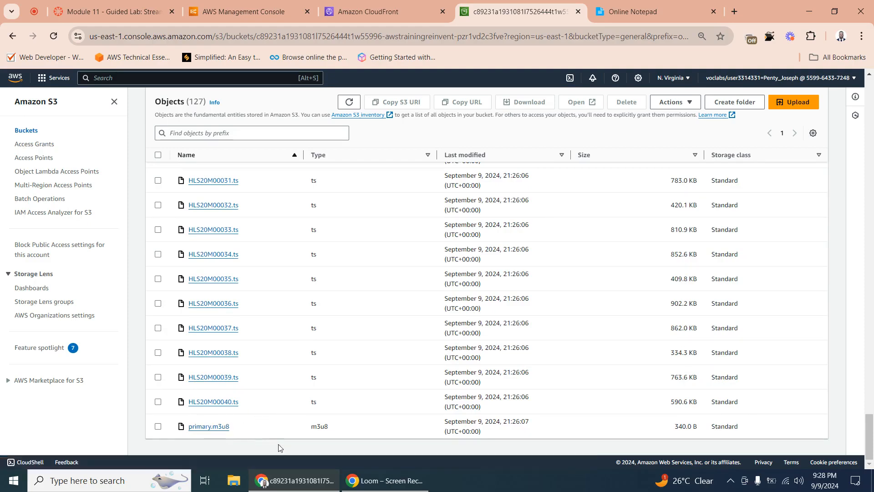
pyautogui.moveTo(869, 435); pyautogui.dragTo(872, 452)
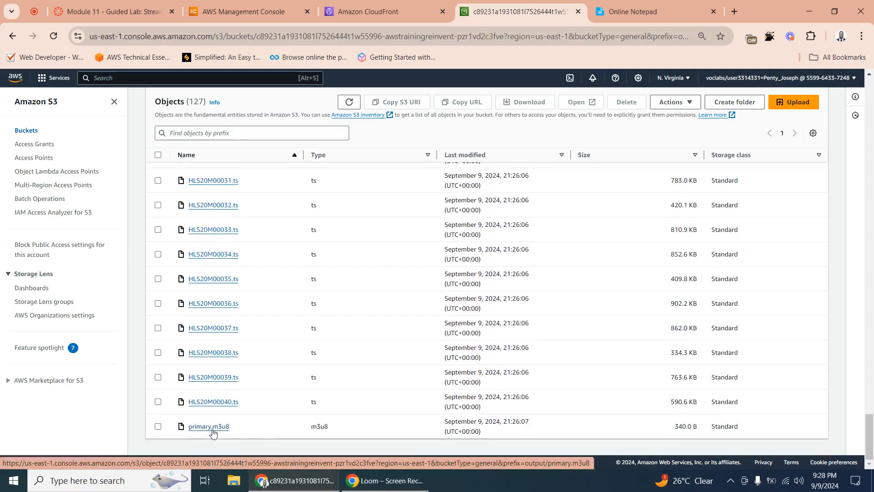
pyautogui.moveTo(871, 427); pyautogui.dragTo(827, 469)
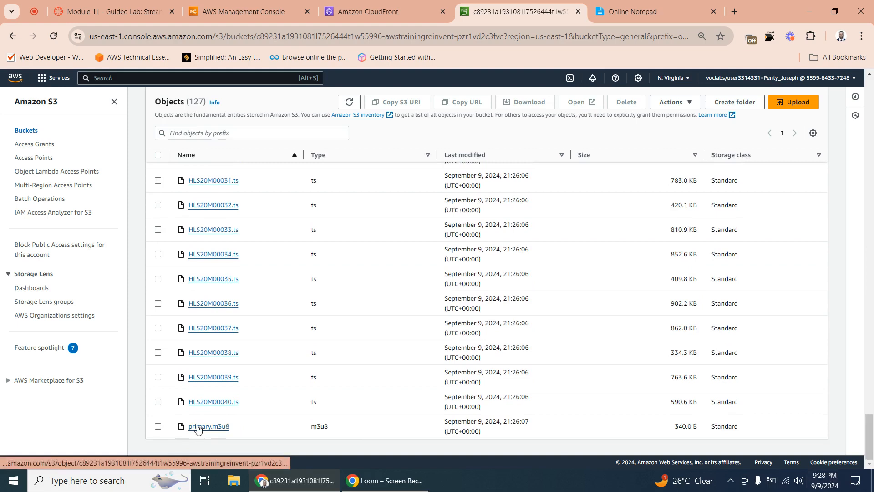
# - Return to the lab instructions and read steps 31 to 34 on obtaining the CloudFront domain name
pyautogui.click(390, 12)
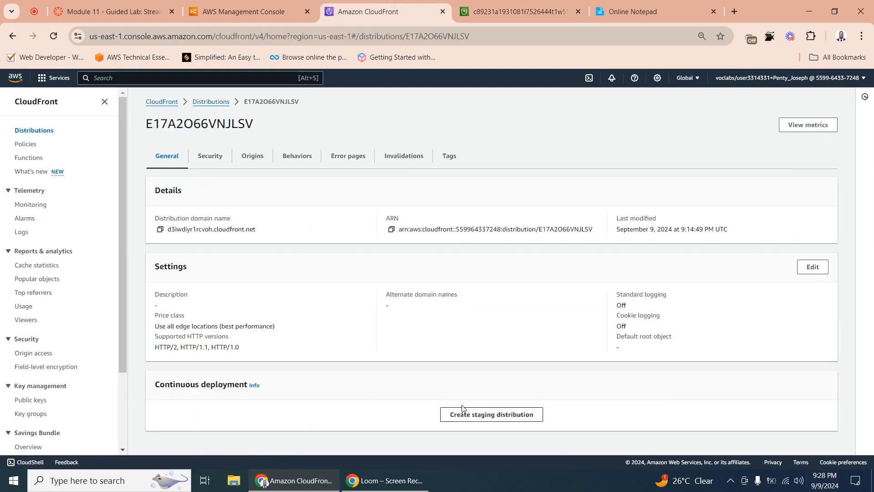
pyautogui.click(243, 12)
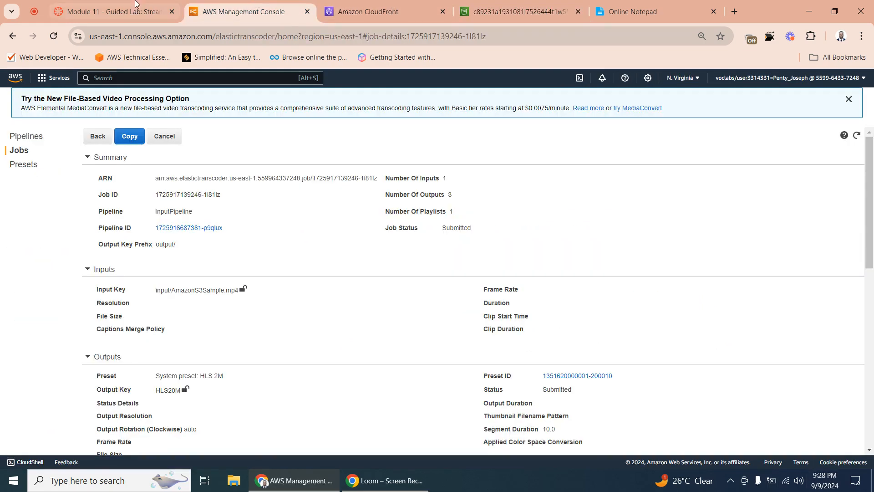
pyautogui.click(135, 4)
pyautogui.moveTo(715, 394); pyautogui.dragTo(716, 417)
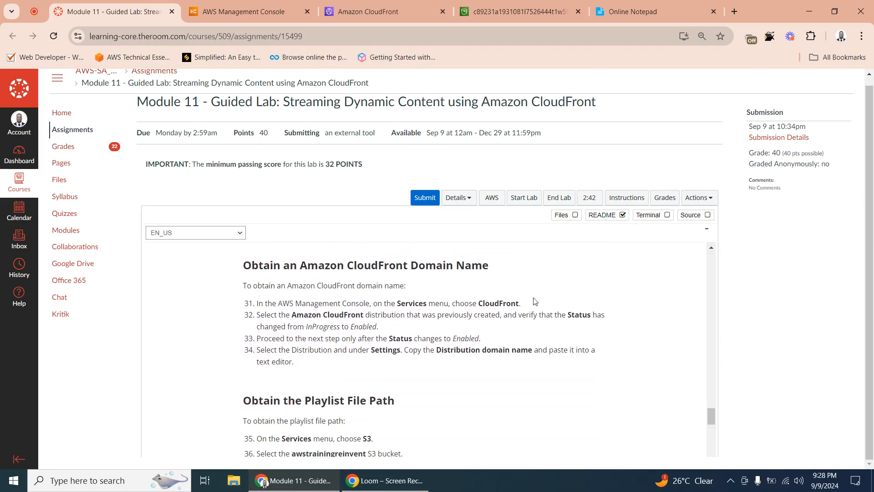
# - Open the CloudFront distributions list and check the status of the distribution created for the lab
pyautogui.click(516, 12)
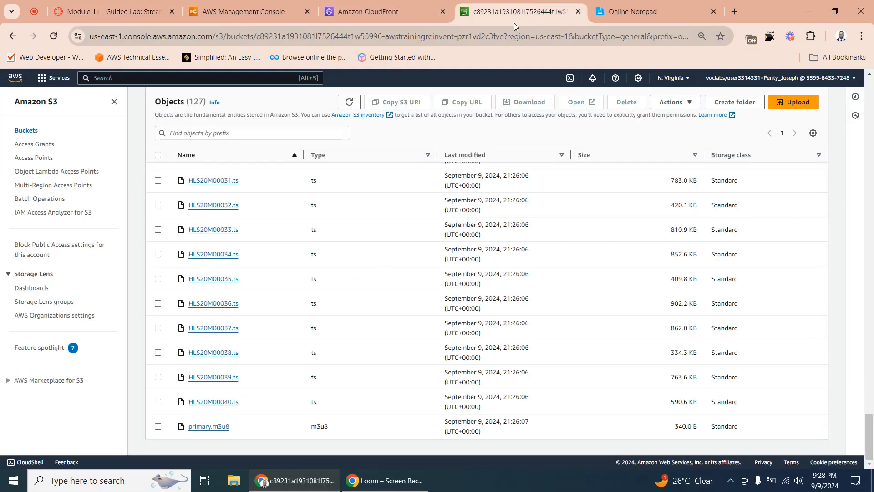
pyautogui.click(391, 7)
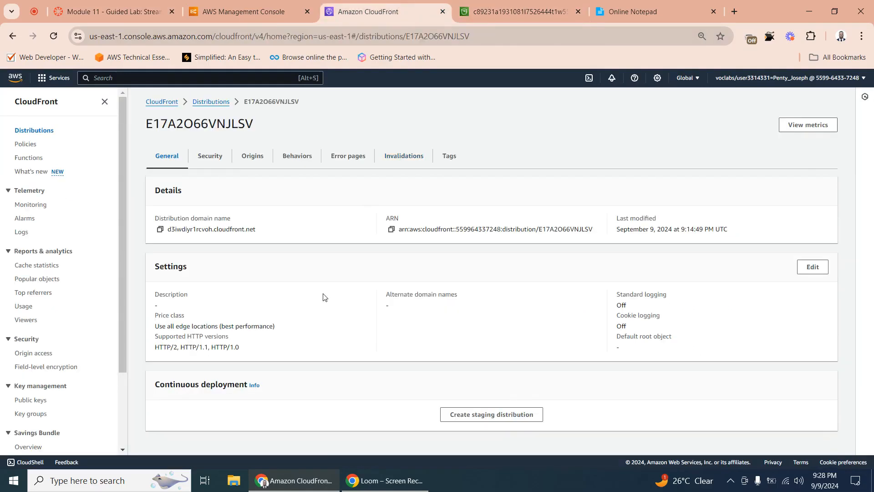
pyautogui.click(210, 101)
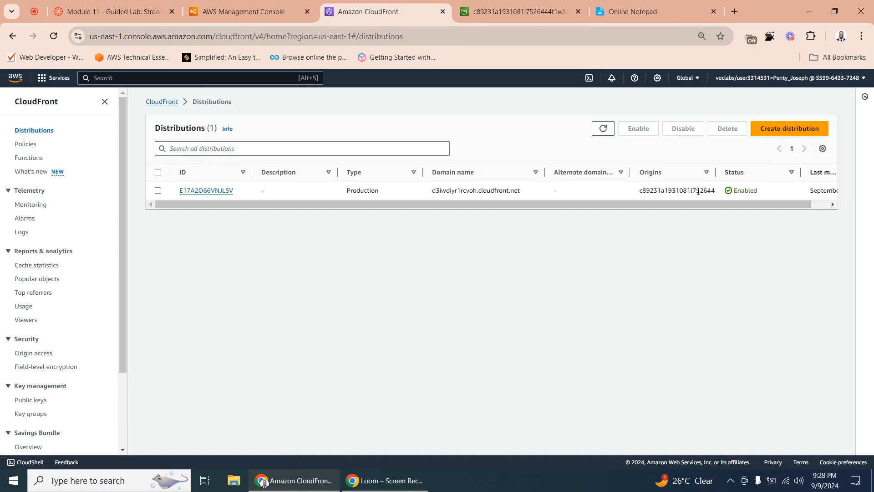
pyautogui.click(158, 190)
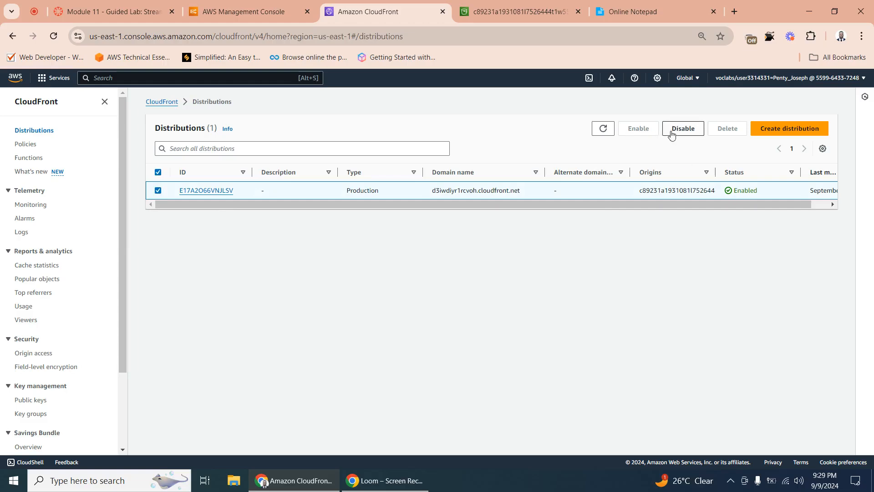
pyautogui.click(158, 191)
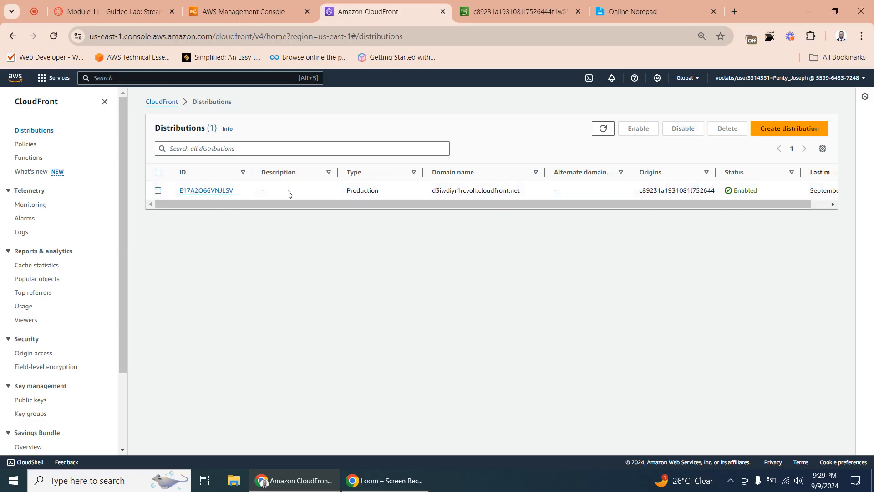
# - Copy the path /output/primary.m3u8 from step 38 of the lab instructions and append it to the CloudFront domain name in Online Notepad
pyautogui.click(246, 11)
pyautogui.click(132, 13)
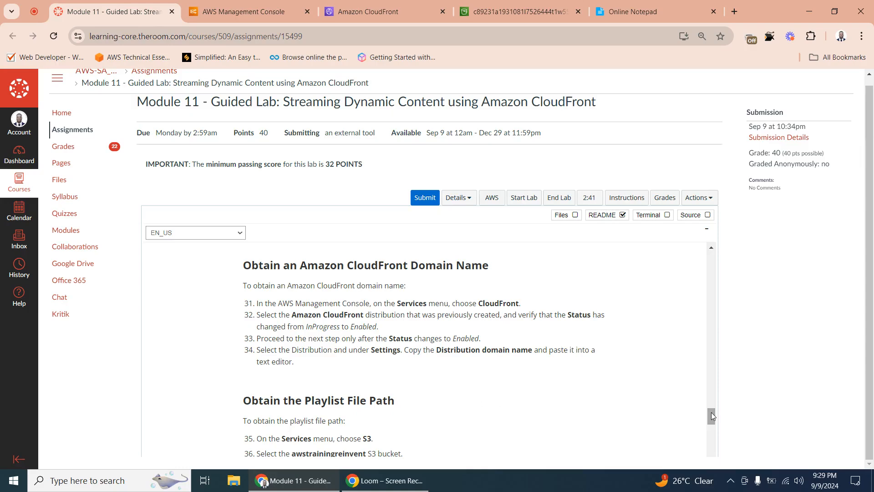
pyautogui.moveTo(712, 416); pyautogui.dragTo(715, 429)
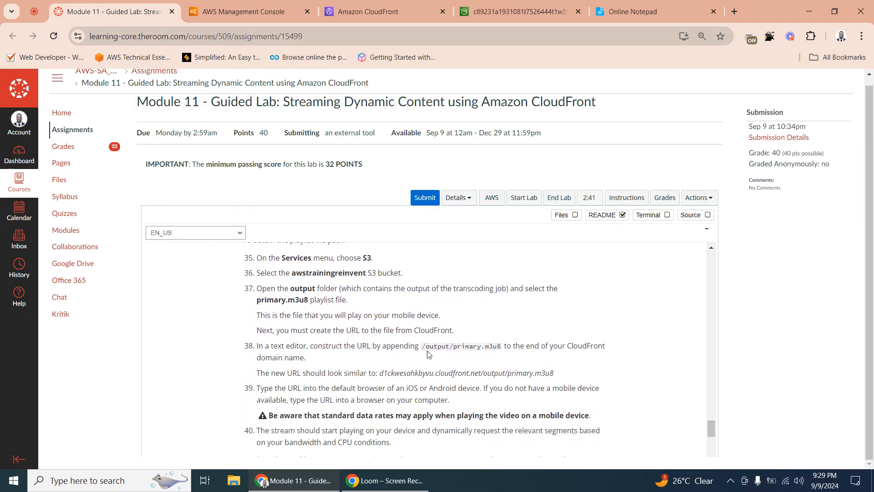
pyautogui.moveTo(422, 348); pyautogui.dragTo(499, 348)
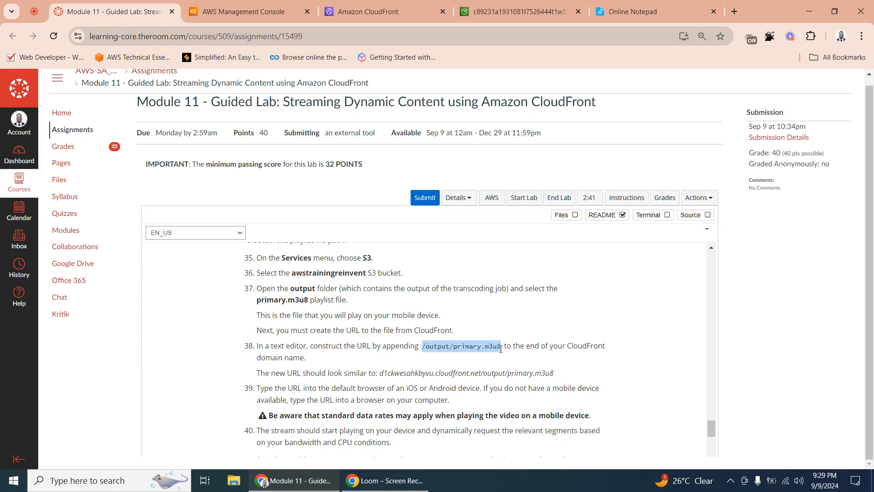
pyautogui.rightClick(475, 349)
pyautogui.click(501, 231)
pyautogui.click(638, 14)
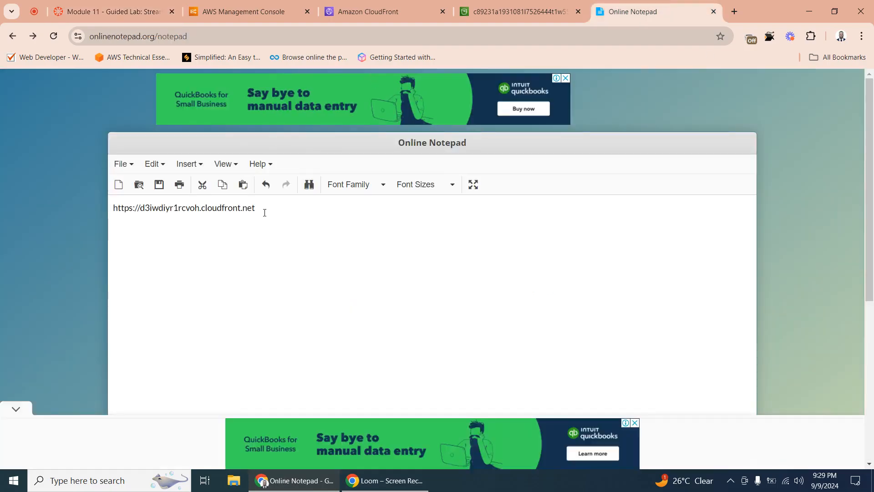
pyautogui.hotkey('ctrl', 'v')
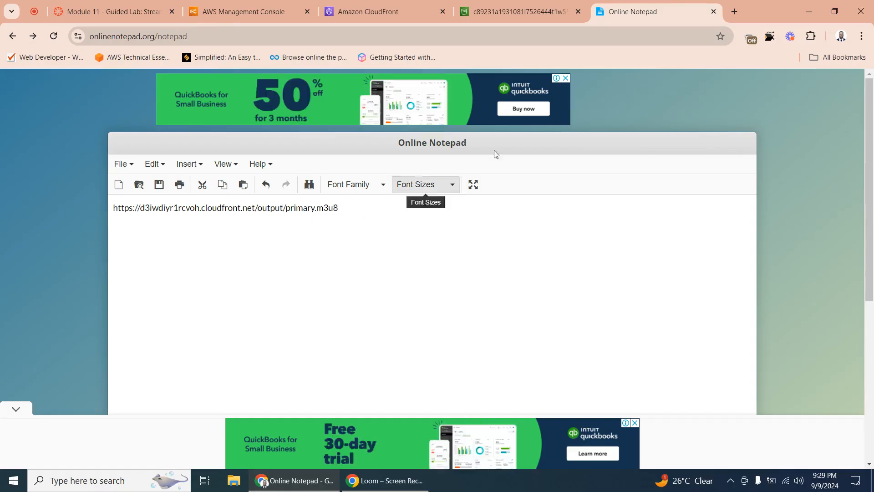
# - Return to the lab instructions and read steps 38 to 40 on building the playlist URL and playing the stream
pyautogui.click(509, 7)
pyautogui.click(368, 12)
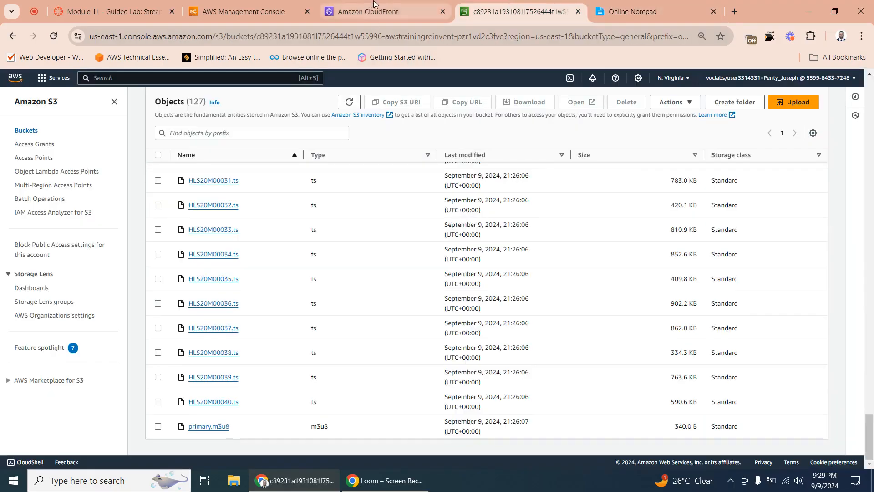
pyautogui.click(261, 7)
pyautogui.click(114, 10)
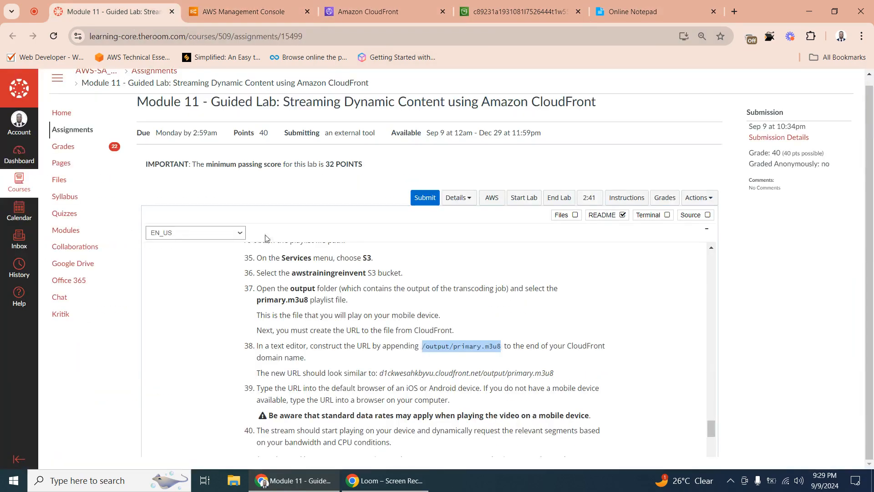
pyautogui.moveTo(708, 430); pyautogui.dragTo(709, 439)
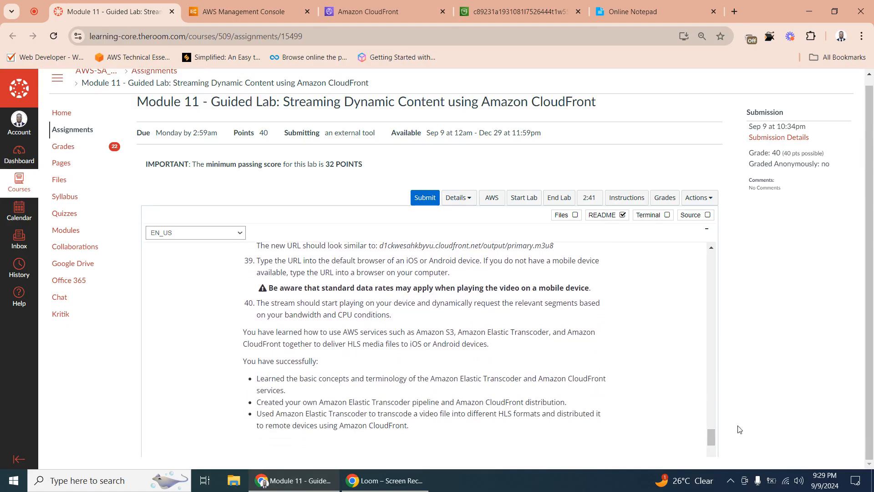
pyautogui.moveTo(712, 436)
pyautogui.mouseDown()
pyautogui.moveTo(715, 444)
pyautogui.moveTo(715, 434)
pyautogui.mouseUp()
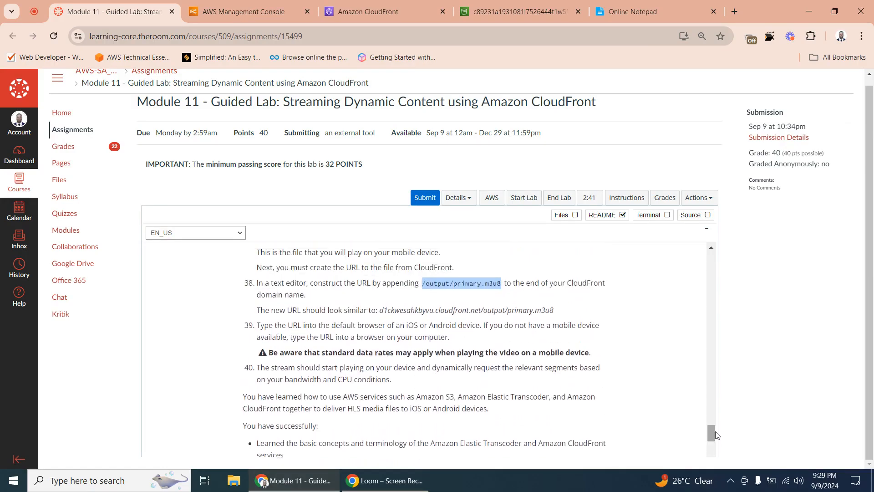
# - Paste the sample URL from step 38 below the built URL in Online Notepad for comparison, and delete it again
pyautogui.moveTo(378, 311); pyautogui.dragTo(555, 313)
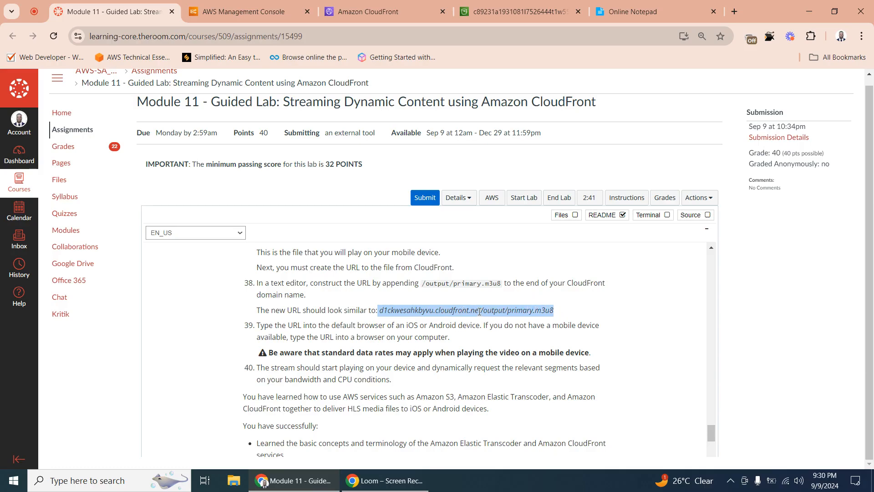
pyautogui.rightClick(480, 311)
pyautogui.click(496, 324)
pyautogui.click(632, 11)
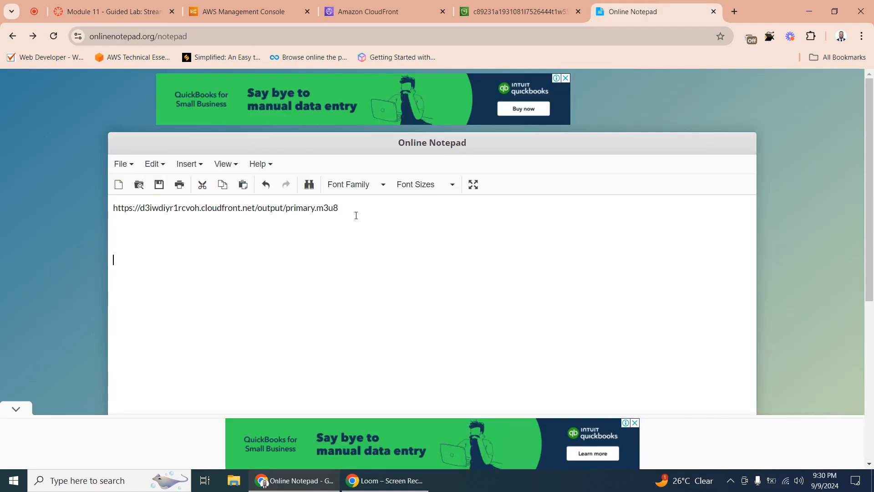
pyautogui.hotkey('ctrl', 'v')
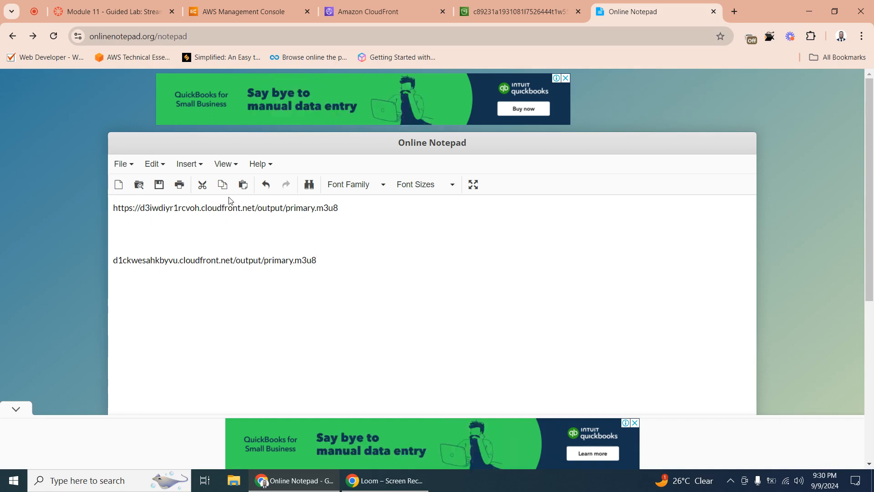
pyautogui.moveTo(326, 263); pyautogui.dragTo(86, 263)
pyautogui.press('BackSpace')
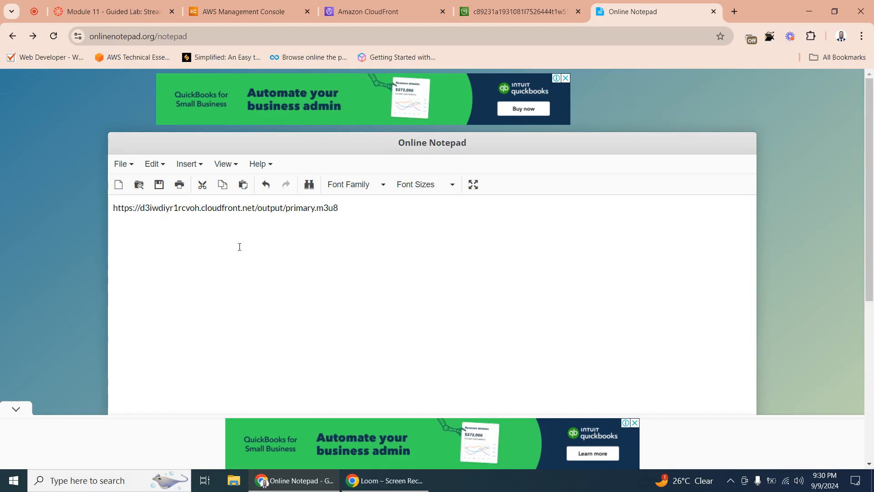
pyautogui.click(366, 9)
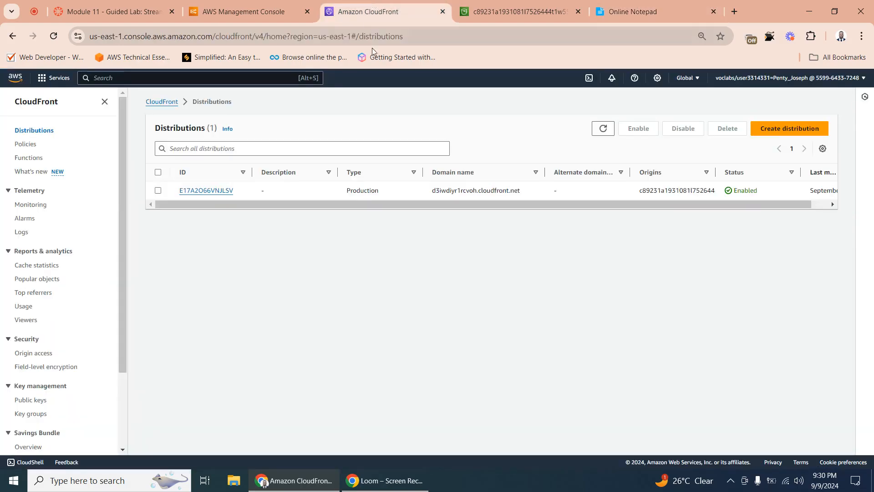
pyautogui.click(670, 5)
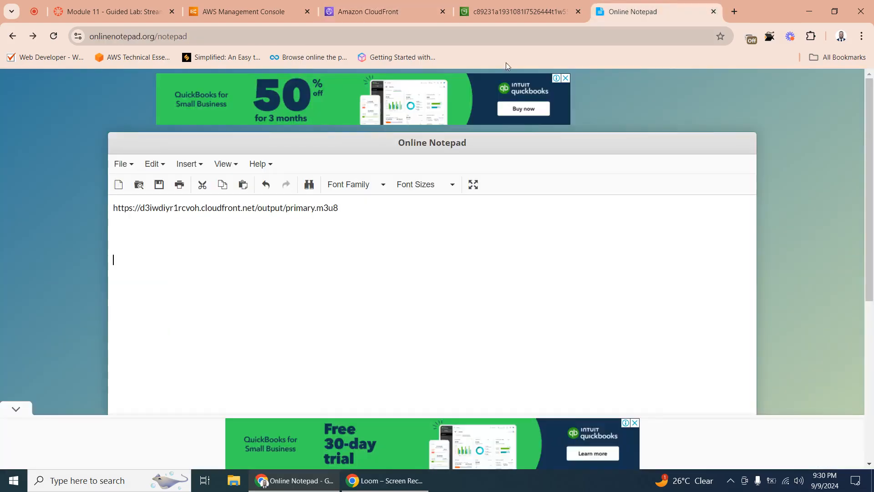
pyautogui.tripleClick(242, 208)
pyautogui.rightClick(242, 208)
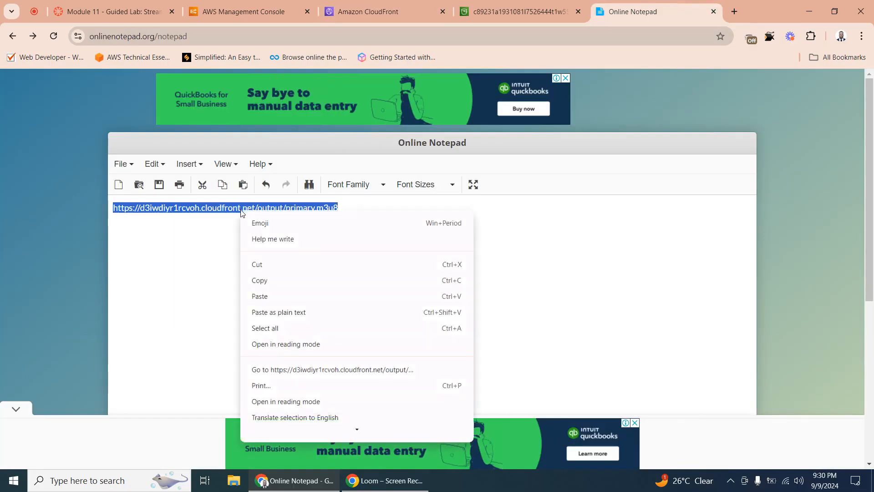
pyautogui.click(275, 282)
pyautogui.click(515, 11)
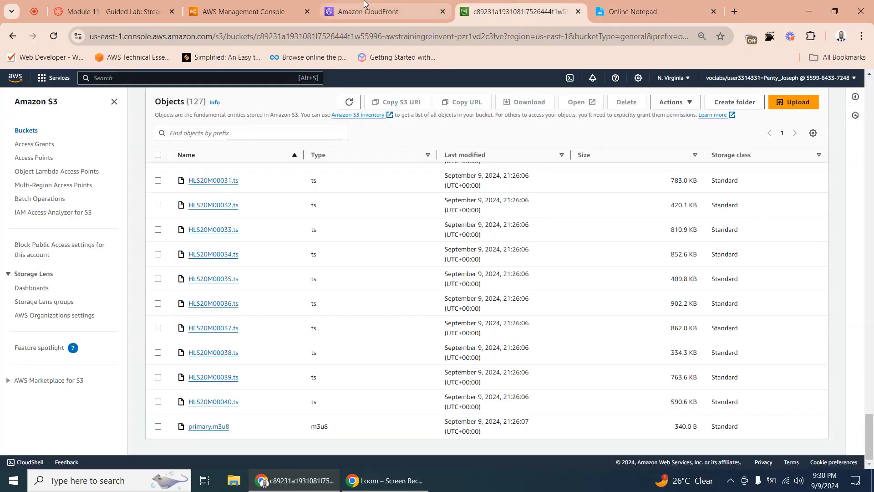
pyautogui.click(346, 12)
pyautogui.click(658, 17)
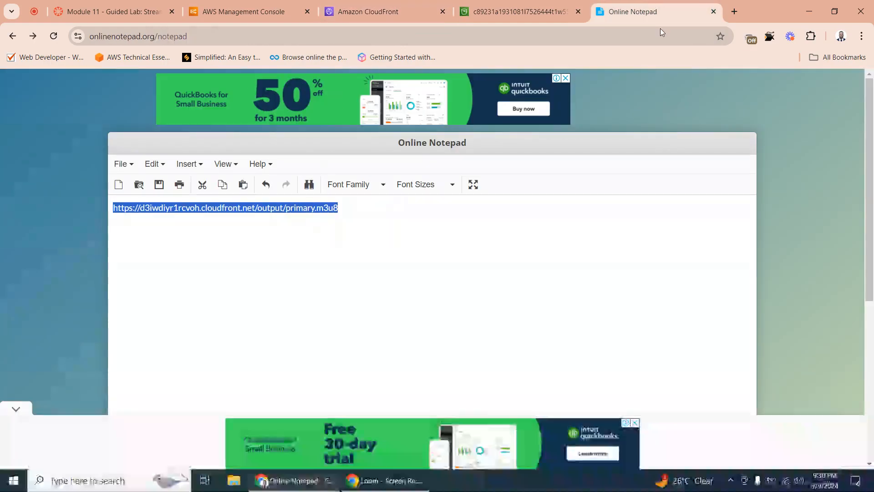
pyautogui.hotkey('ctrl', 'v')
pyautogui.click(733, 5)
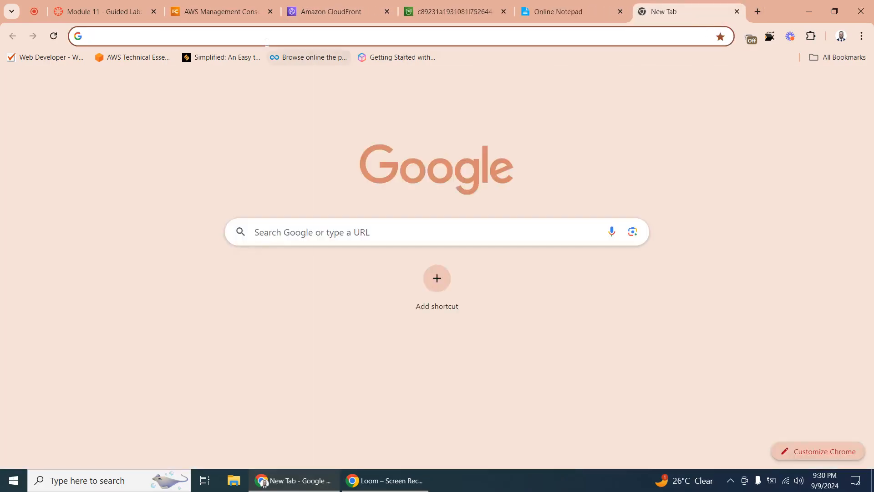
pyautogui.rightClick(212, 39)
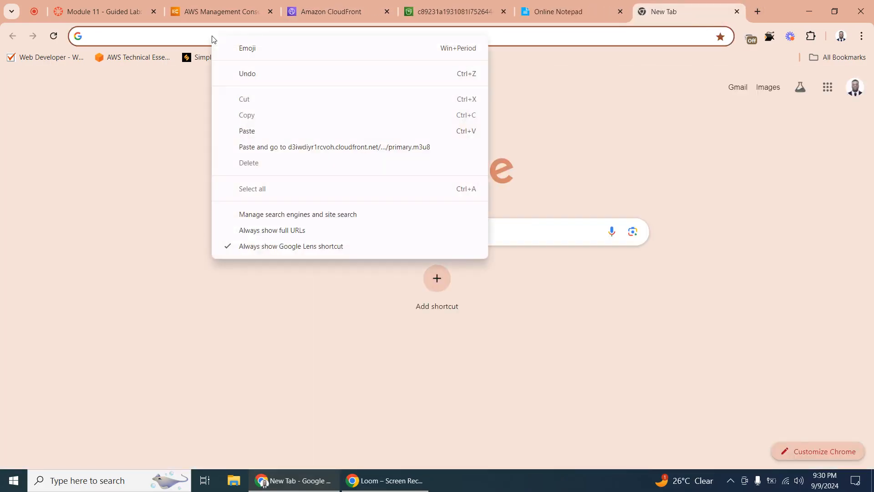
pyautogui.click(365, 147)
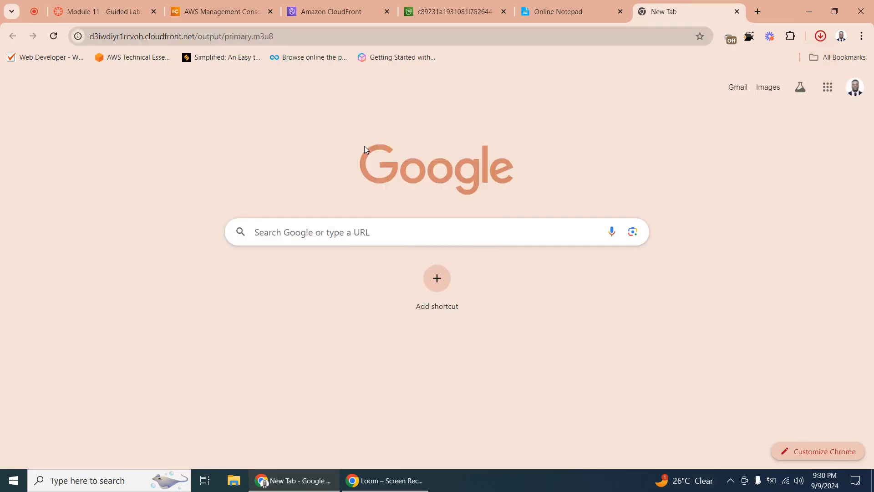
# - Request the primary.m3u8 URL once more and check the browser's recent download history for the playlist file
pyautogui.click(293, 33)
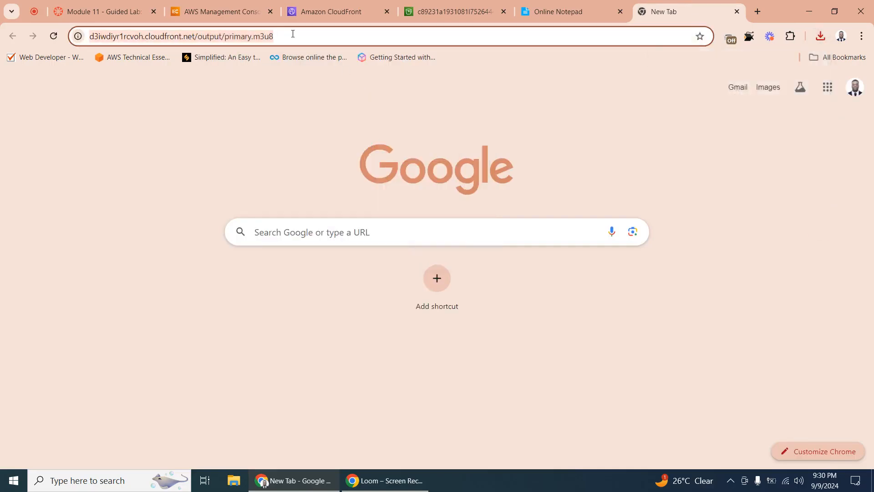
pyautogui.press('Return')
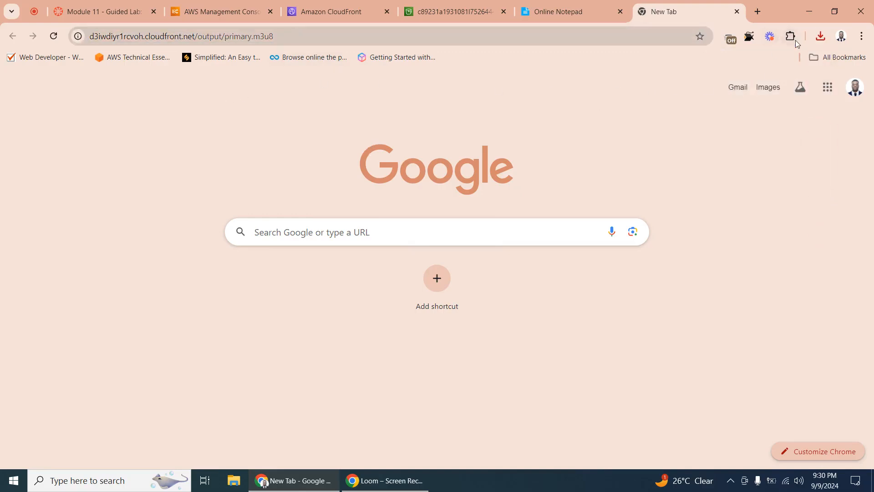
pyautogui.click(821, 37)
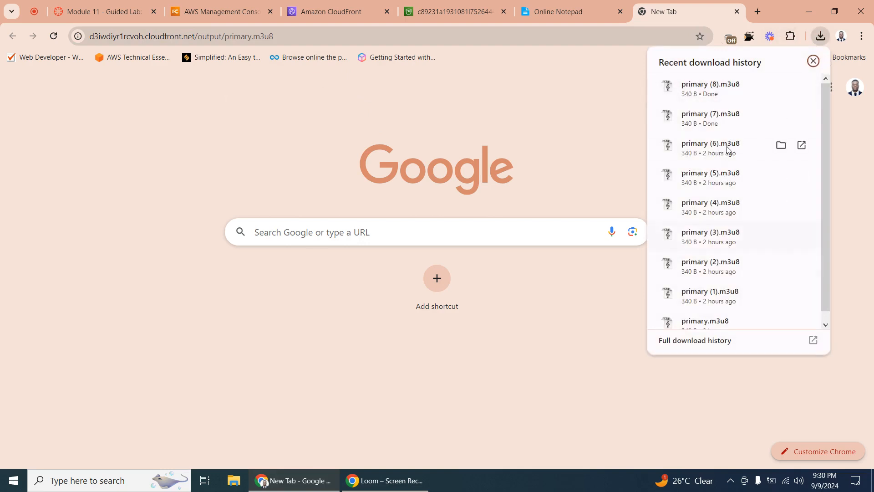
pyautogui.scroll(-1, 724, 159)
pyautogui.scroll(1, 723, 180)
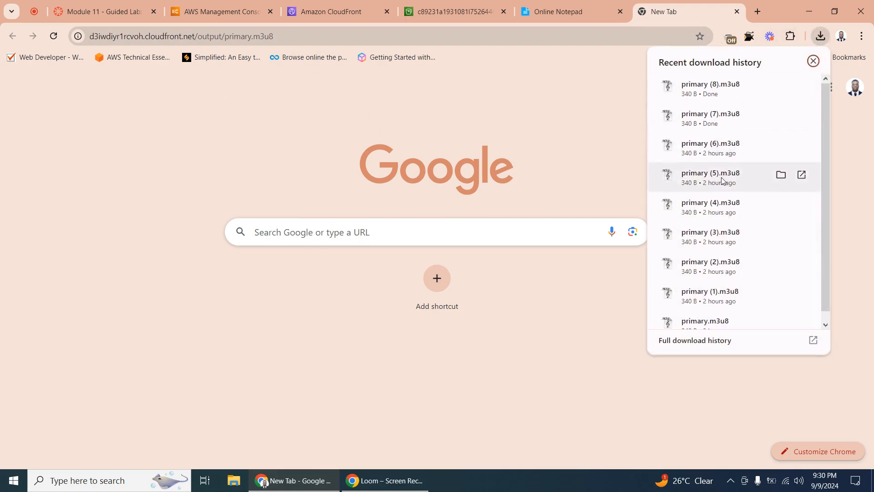
pyautogui.click(497, 98)
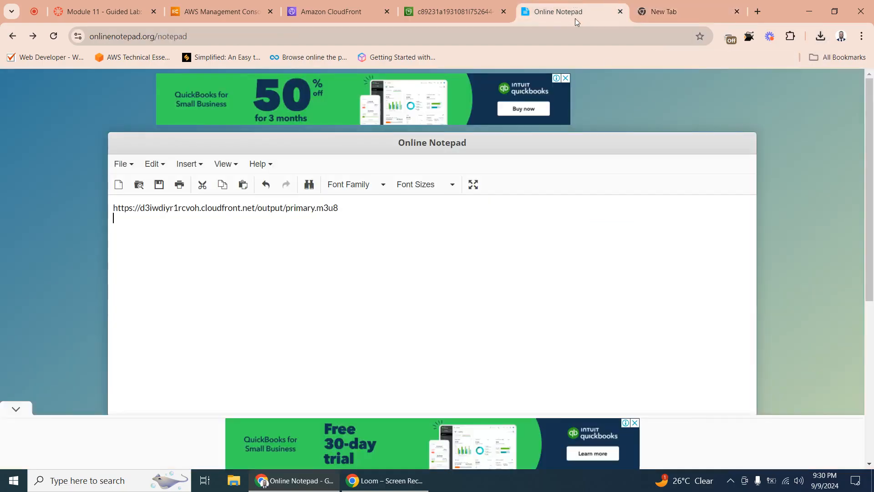
# - Copy the full primary.m3u8 playlist URL from Online Notepad again
pyautogui.click(575, 10)
pyautogui.tripleClick(286, 213)
pyautogui.rightClick(288, 209)
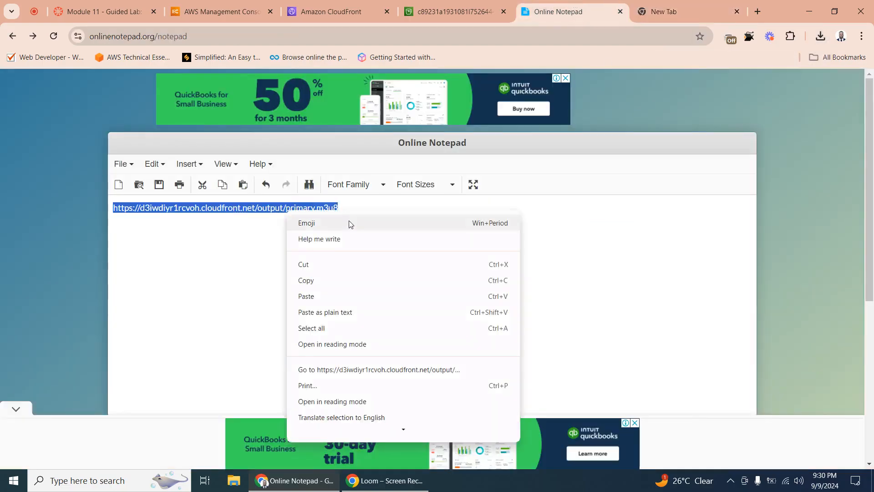
pyautogui.click(332, 281)
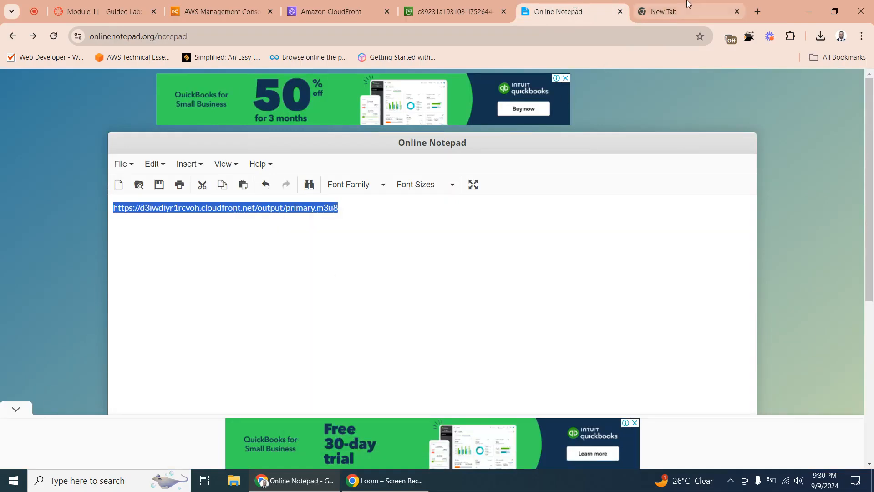
pyautogui.click(660, 11)
pyautogui.click(546, 11)
pyautogui.click(451, 12)
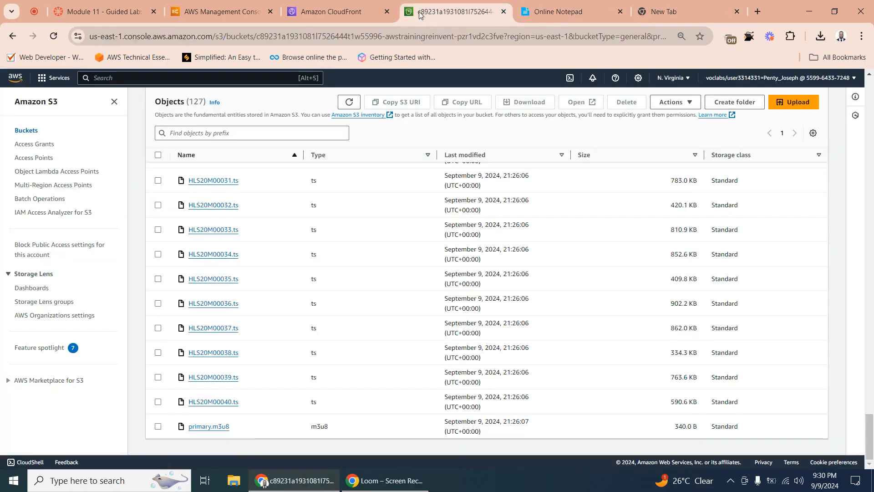
pyautogui.click(345, 12)
pyautogui.click(450, 11)
pyautogui.click(337, 12)
pyautogui.click(451, 11)
pyautogui.click(565, 12)
pyautogui.click(658, 10)
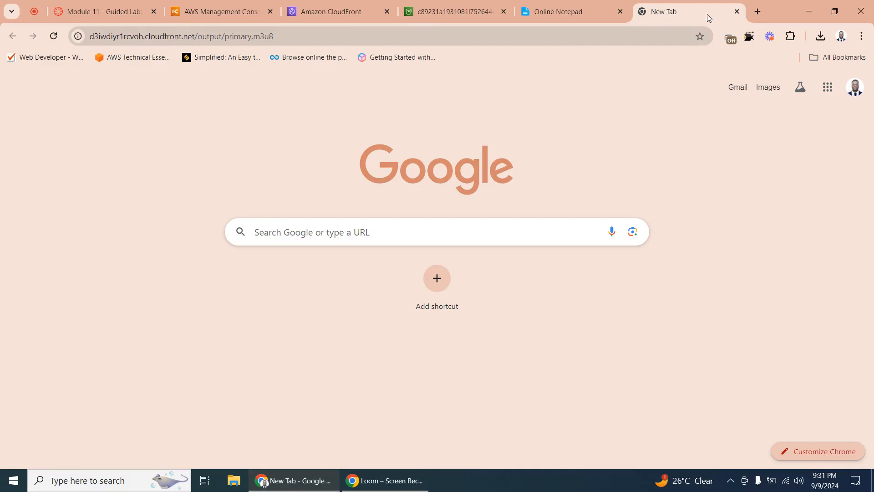
# - Open Google Docs in a new browser tab and create a blank document
pyautogui.click(758, 13)
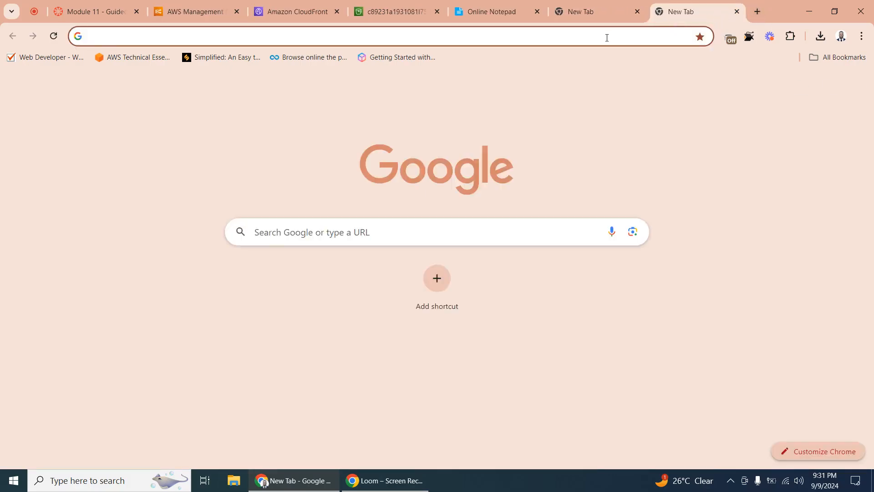
pyautogui.click(597, 39)
pyautogui.write('do')
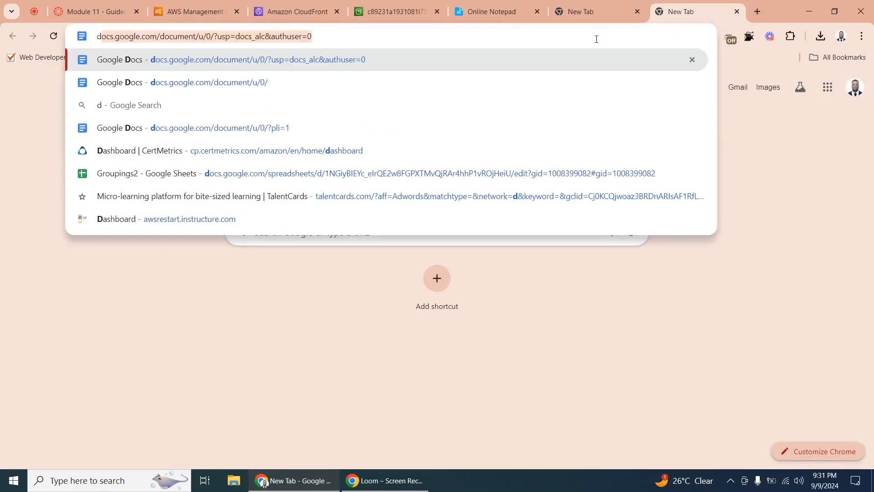
pyautogui.click(296, 92)
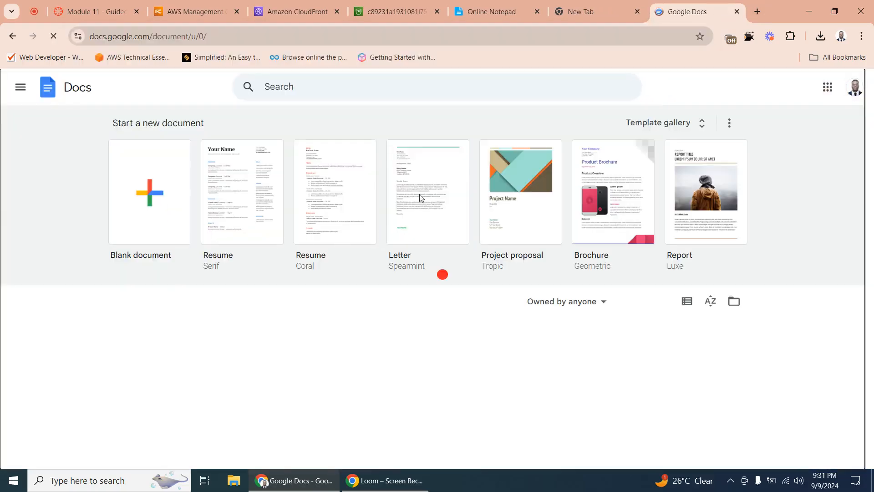
pyautogui.click(415, 169)
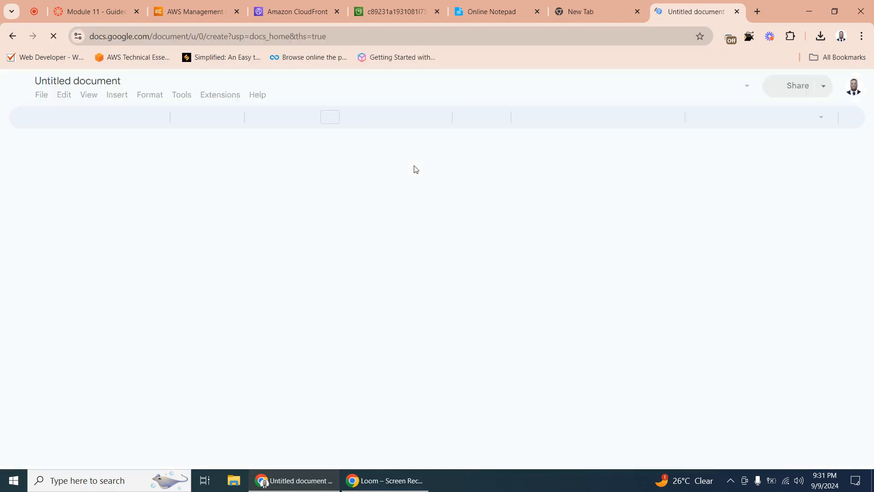
pyautogui.click(87, 81)
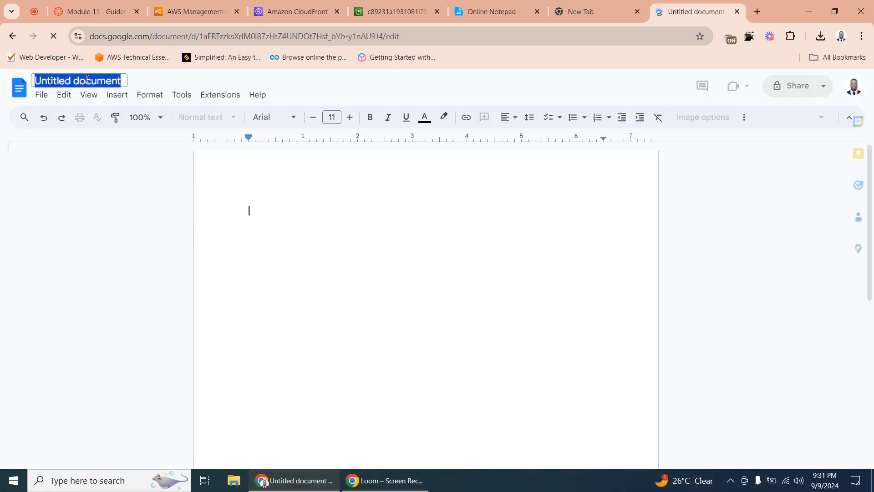
pyautogui.write('o')
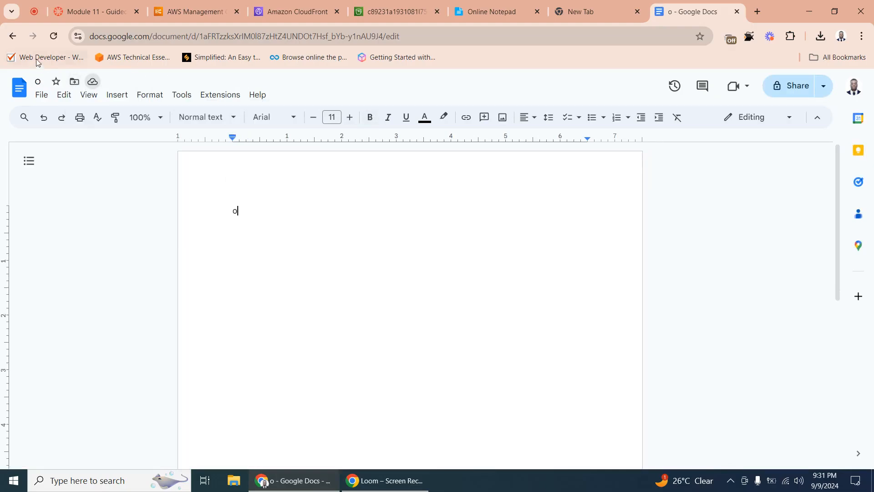
pyautogui.click(53, 36)
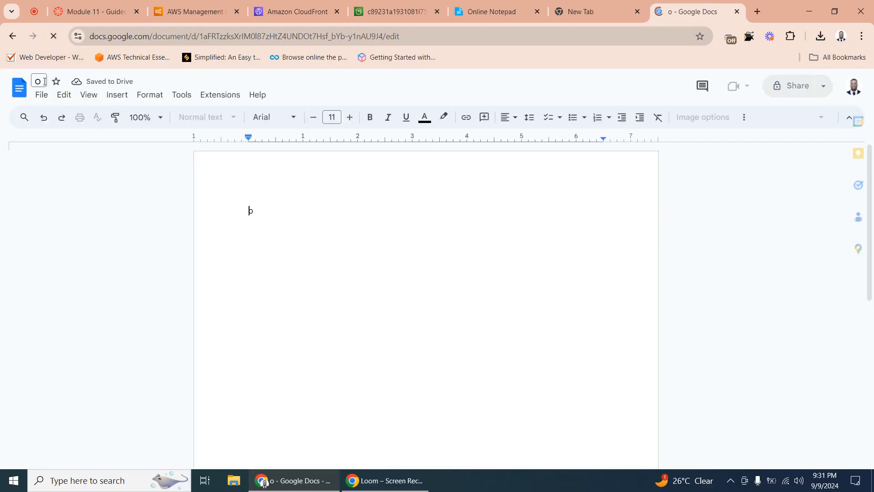
pyautogui.write('cloudf')
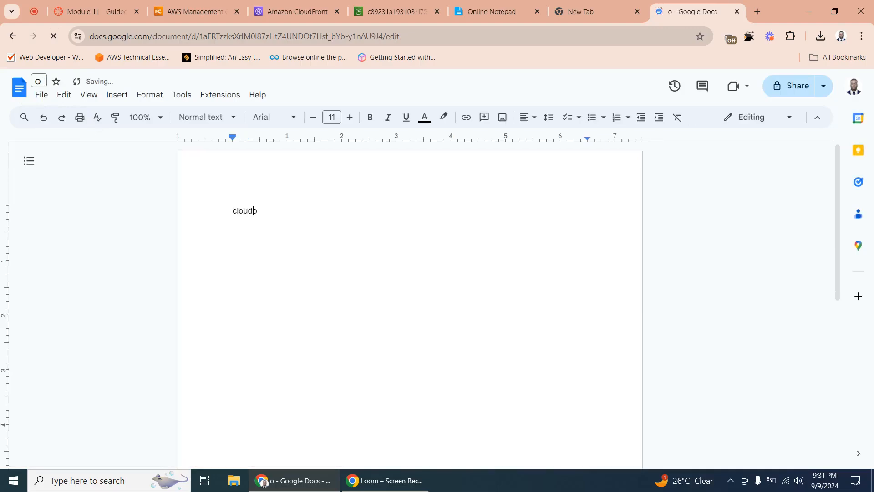
pyautogui.write('ront')
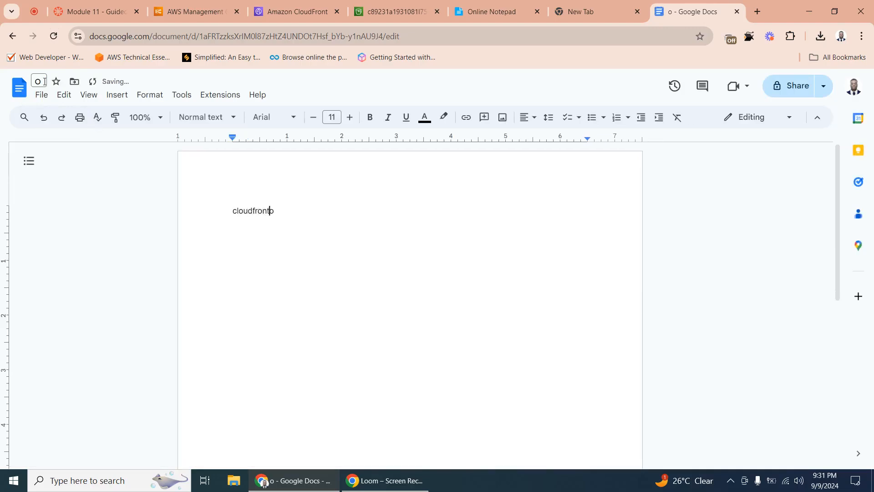
pyautogui.doubleClick(275, 211)
pyautogui.press('BackSpace')
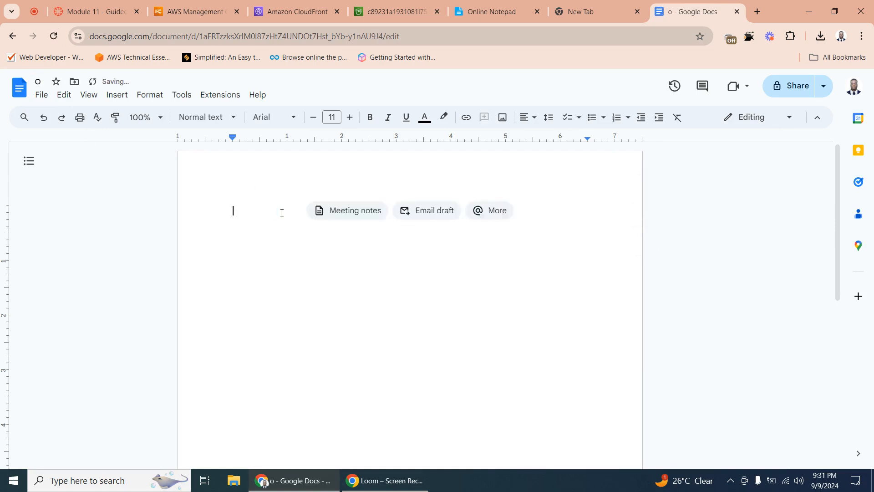
# - Rename the document as "cloudfront content"
pyautogui.click(40, 81)
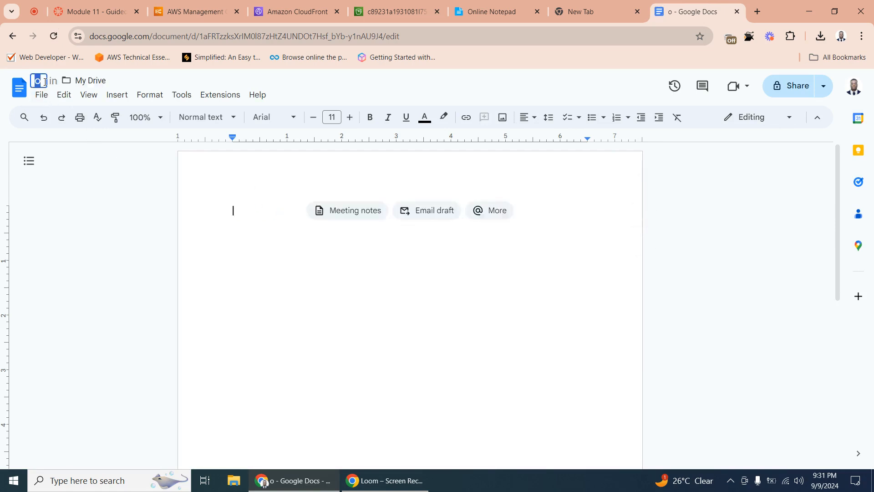
pyautogui.write('clou')
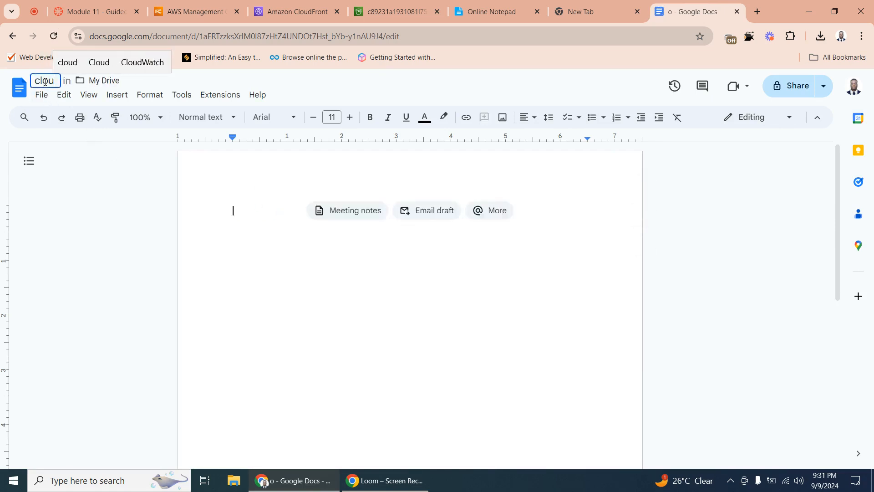
pyautogui.write('dfro')
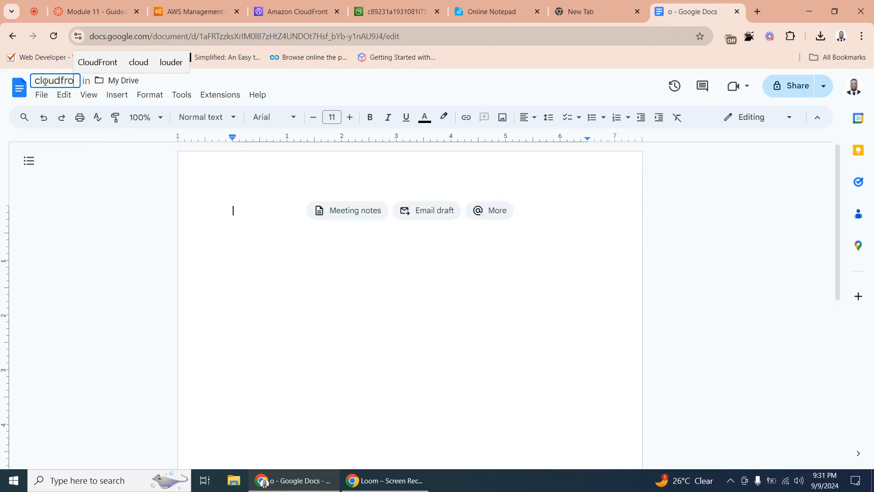
pyautogui.write('nt con')
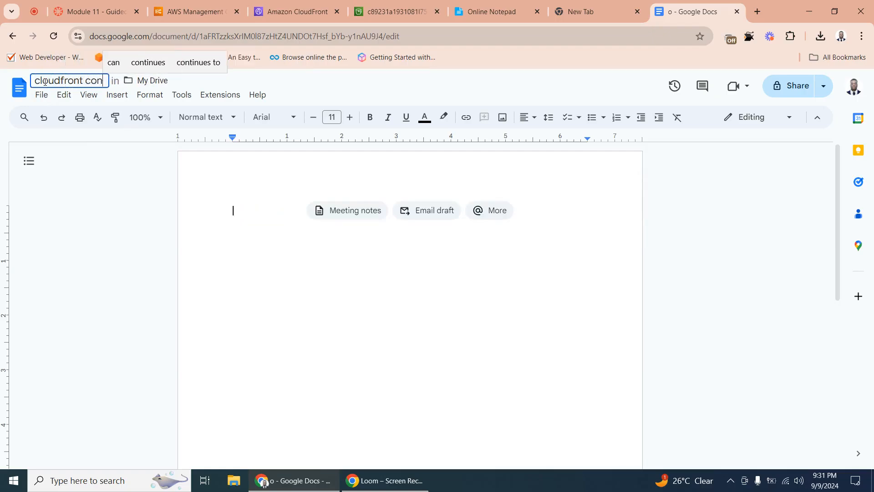
pyautogui.write('tent')
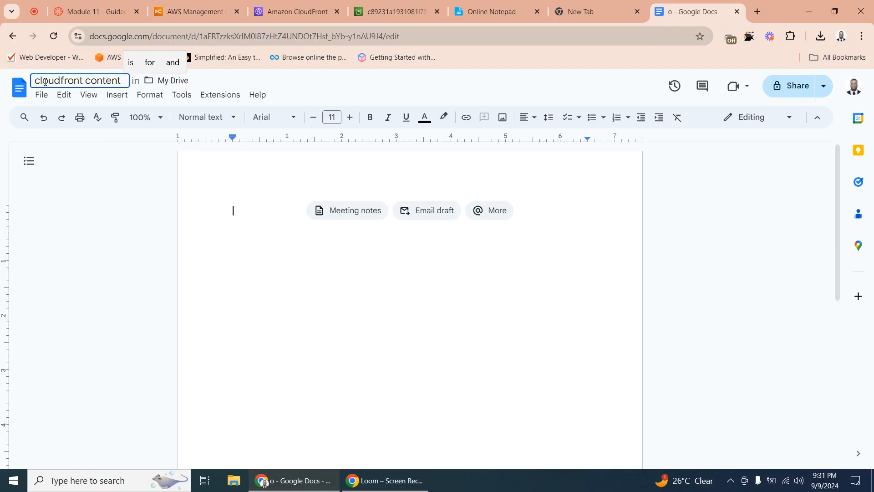
pyautogui.press('Return')
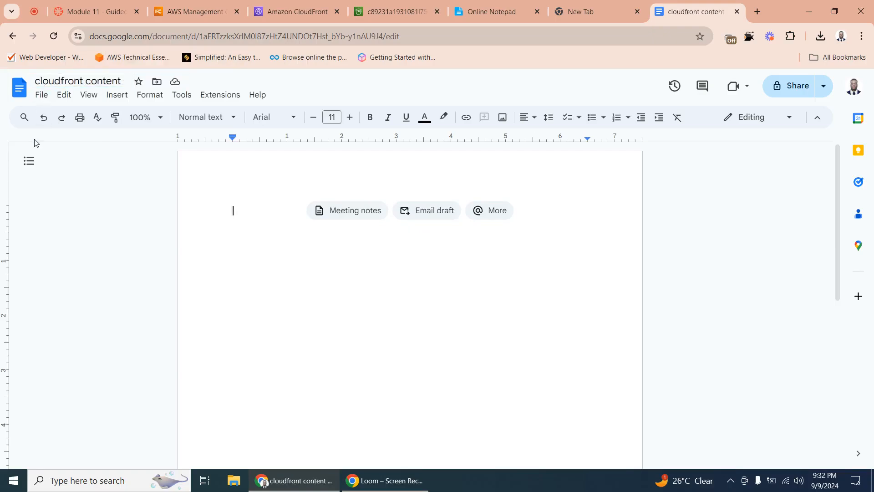
# - Copy the primary.m3u8 URL from Online Notepad and paste it into the cloudfront content document as a link
pyautogui.click(501, 12)
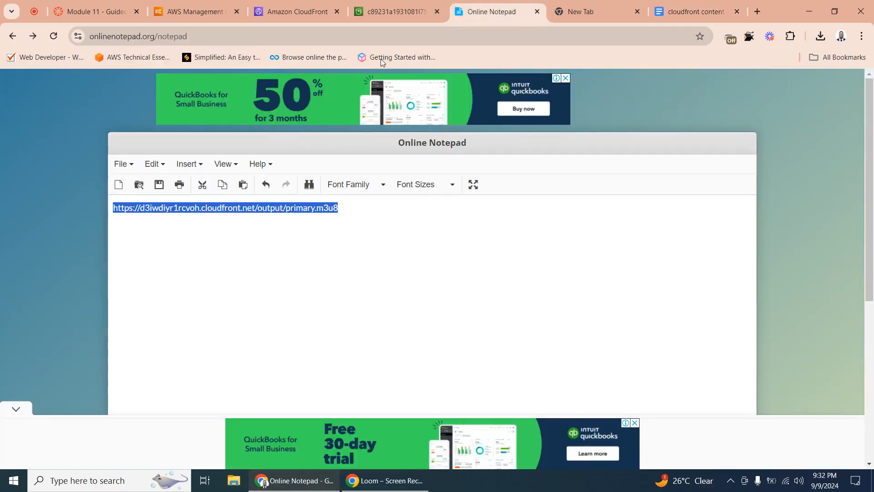
pyautogui.rightClick(211, 210)
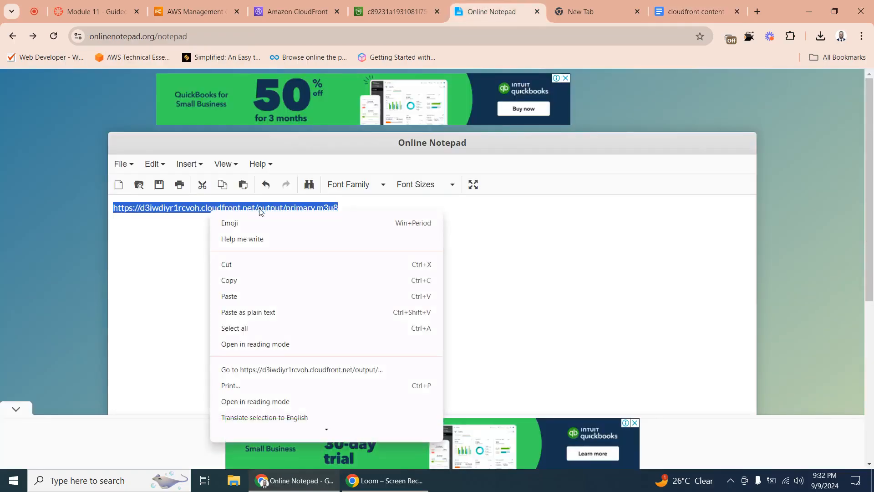
pyautogui.click(254, 281)
pyautogui.click(710, 11)
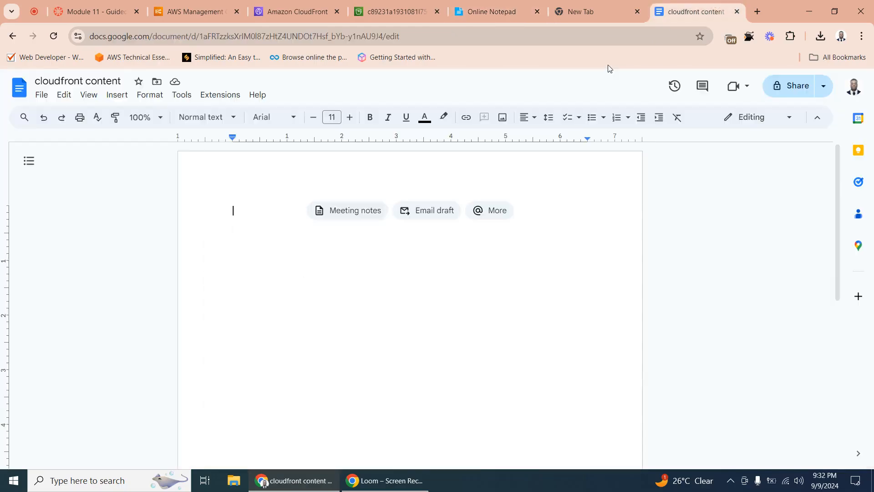
pyautogui.rightClick(234, 211)
pyautogui.click(279, 256)
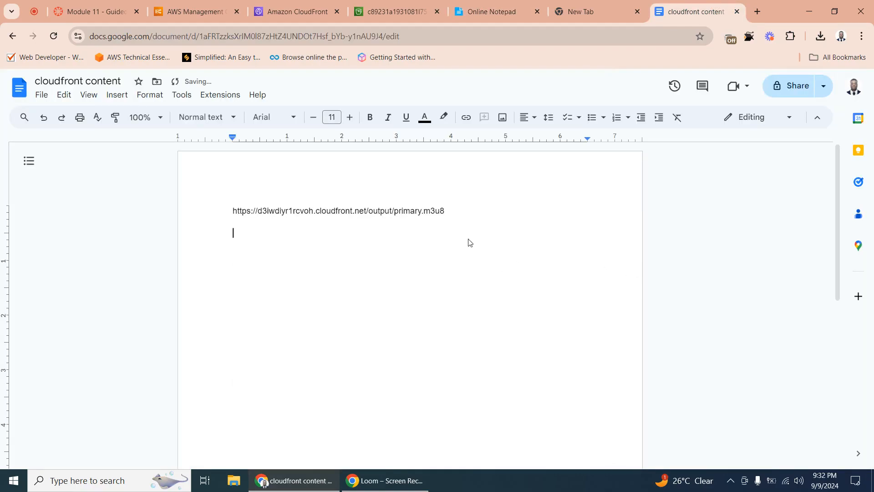
pyautogui.click(456, 213)
pyautogui.press('Return')
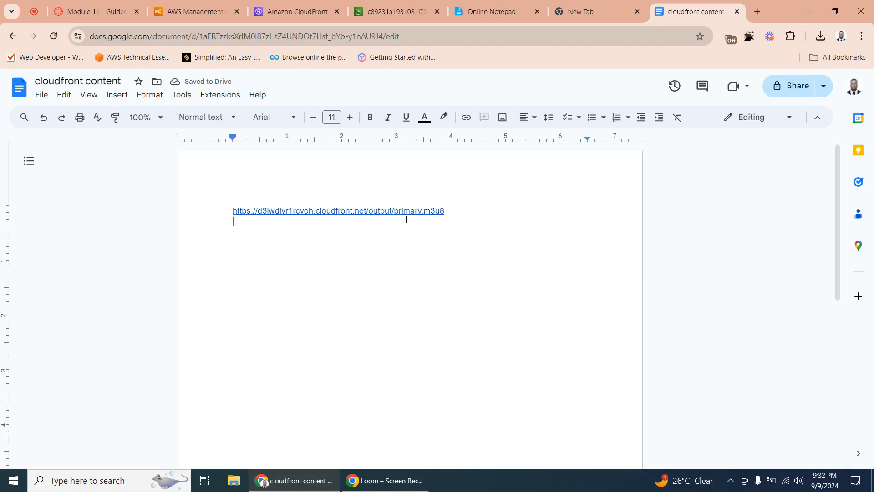
# - Return to the Google Docs home page and look through the recent documents for cloudfront content
pyautogui.click(26, 96)
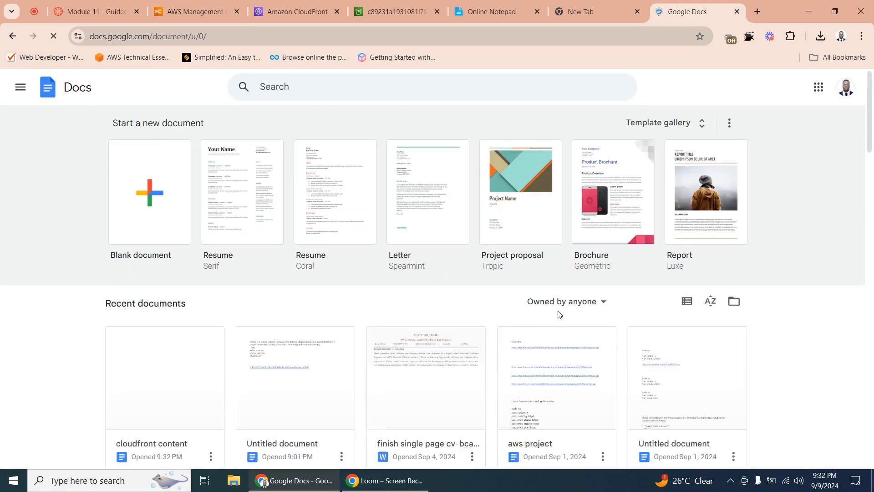
pyautogui.scroll(-1, 467, 345)
pyautogui.scroll(-6, 467, 345)
pyautogui.scroll(8, 443, 322)
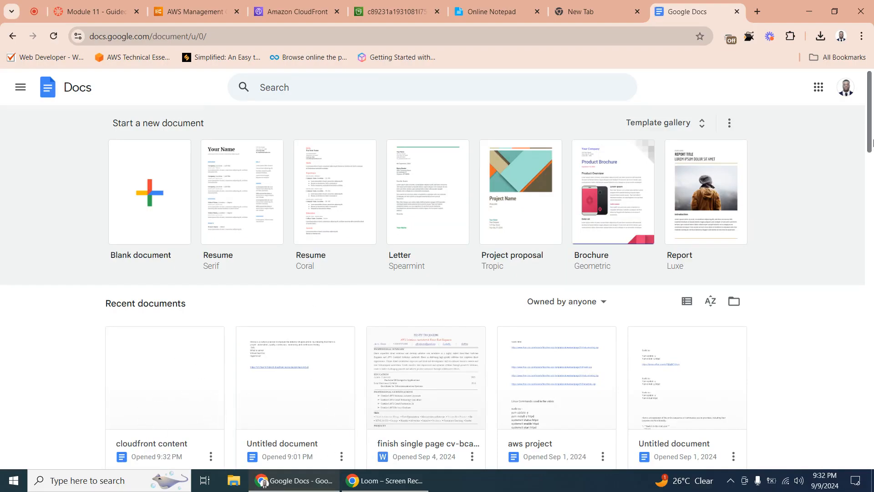
pyautogui.moveTo(872, 119)
pyautogui.mouseDown()
pyautogui.moveTo(872, 139)
pyautogui.moveTo(872, 119)
pyautogui.mouseUp()
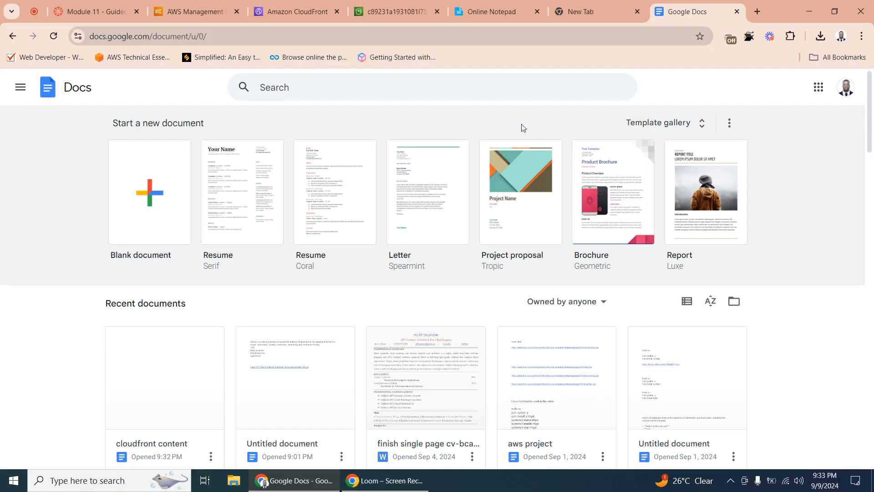
# - Review the CloudFront distributions list and the URL in Online Notepad, and reopen cloudfront content from Google Docs
pyautogui.click(349, 12)
pyautogui.click(320, 12)
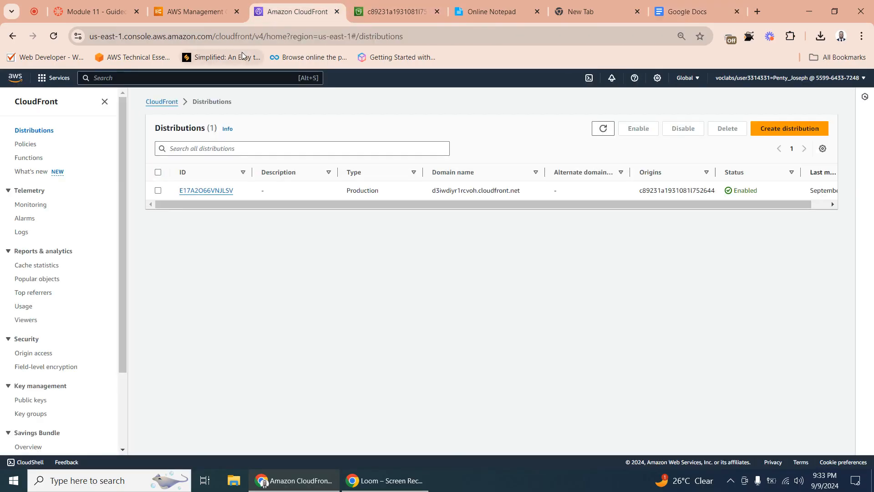
pyautogui.click(492, 12)
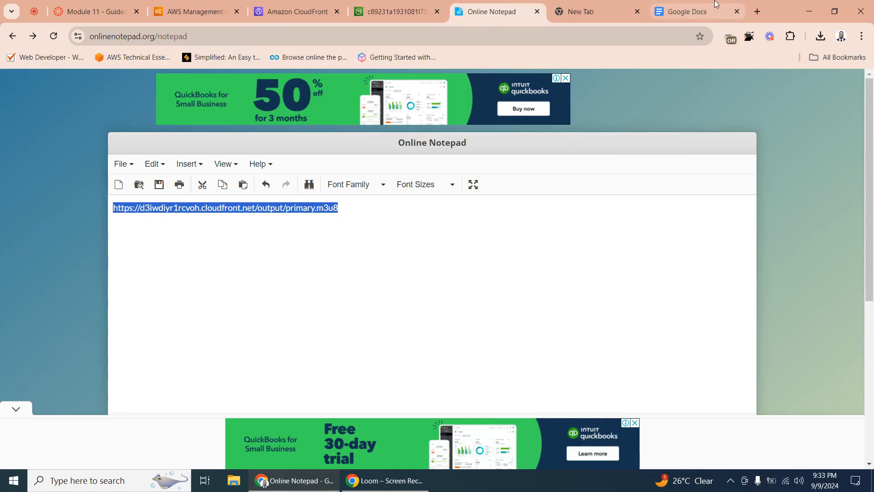
pyautogui.click(687, 11)
pyautogui.click(176, 376)
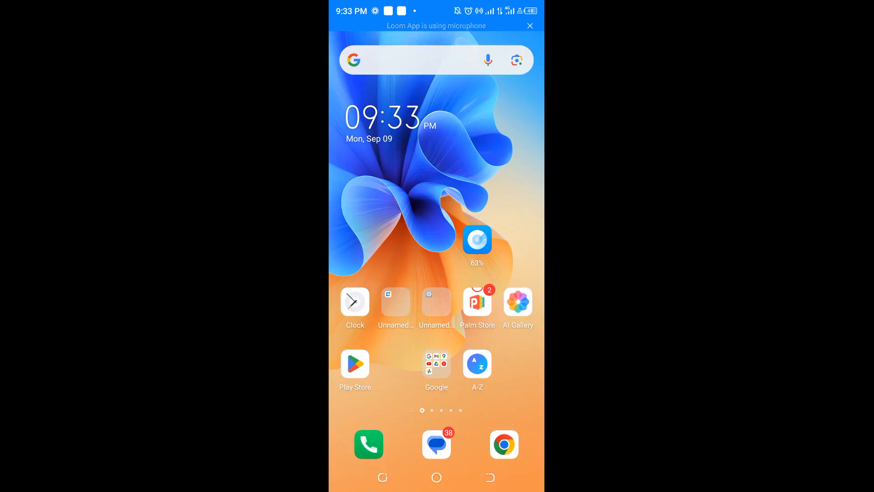
# - Switch to the phone, search its apps for Docs, and open the cloudfront content document there
pyautogui.moveTo(436, 474); pyautogui.dragTo(436, 255)
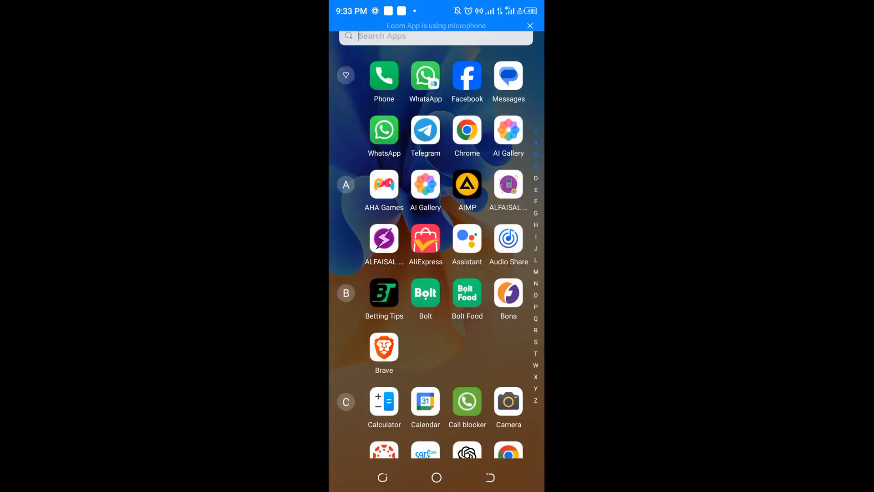
pyautogui.write('Doc')
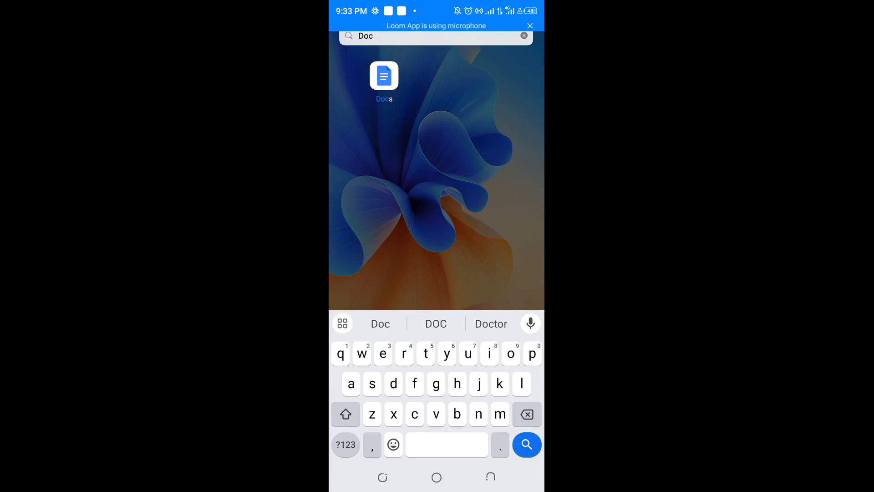
pyautogui.click(384, 76)
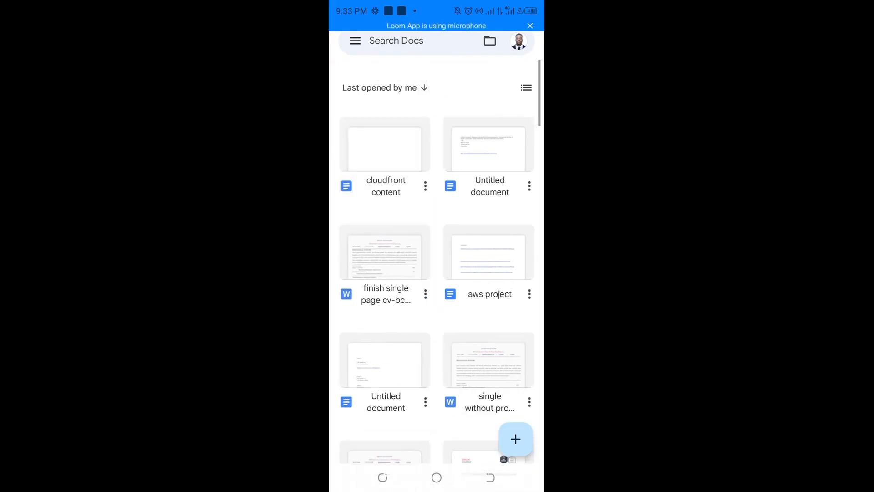
pyautogui.click(385, 154)
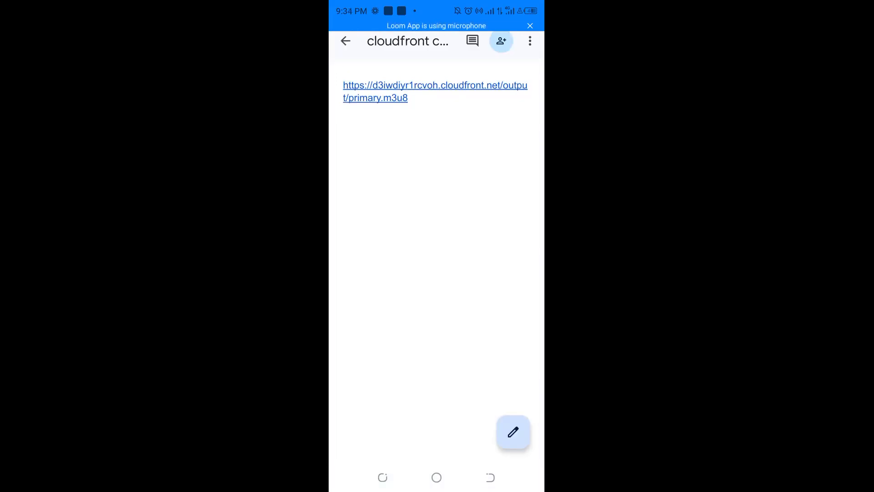
# - Leave the document text unedited and open its primary.m3u8 link in the phone's browser
pyautogui.click(513, 432)
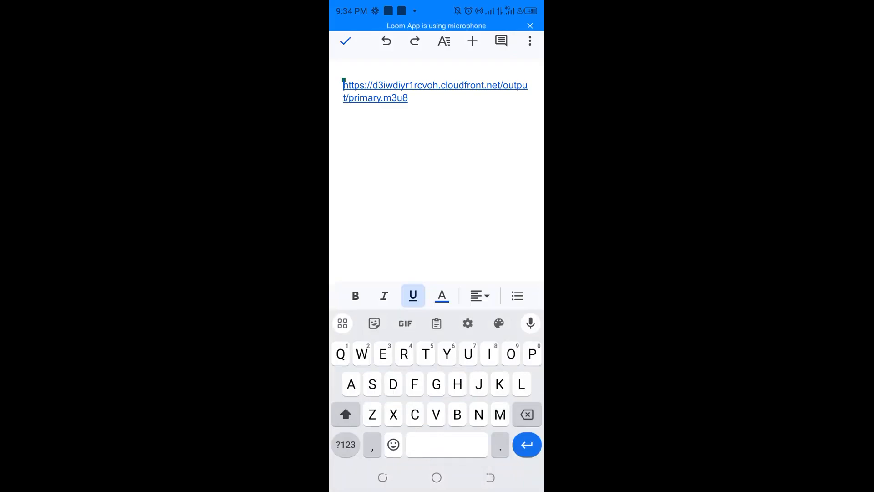
pyautogui.click(345, 41)
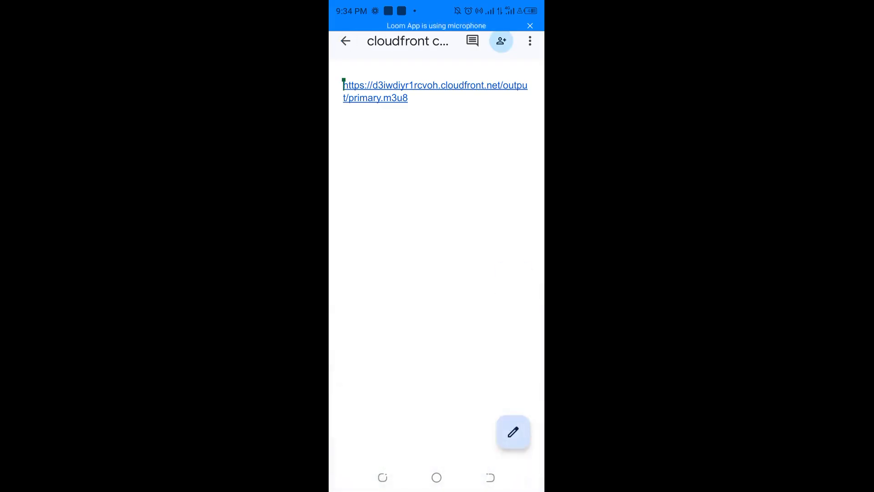
pyautogui.click(435, 85)
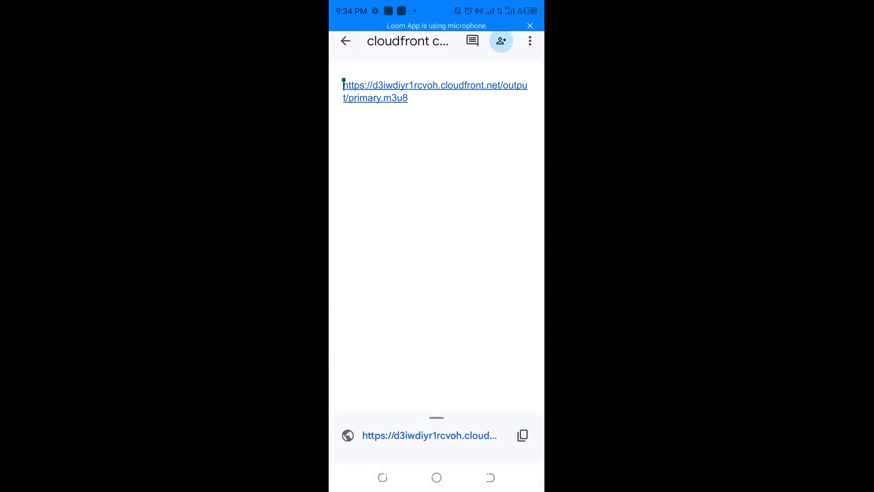
pyautogui.click(429, 435)
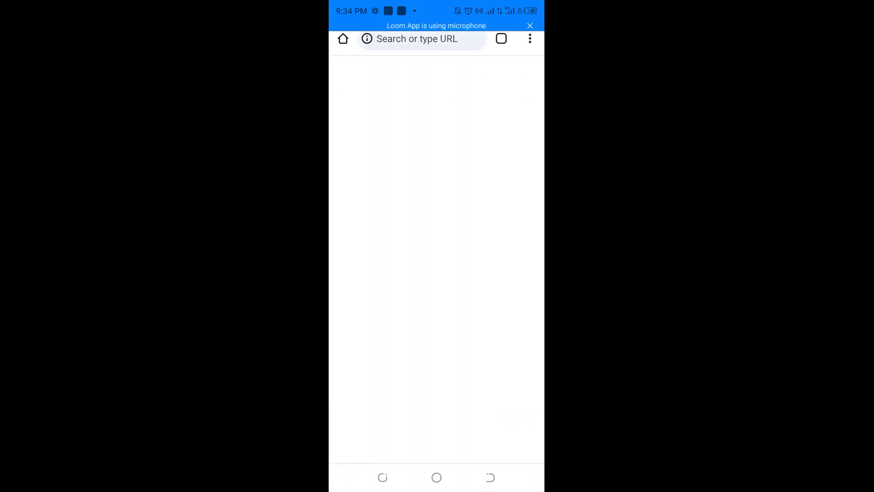